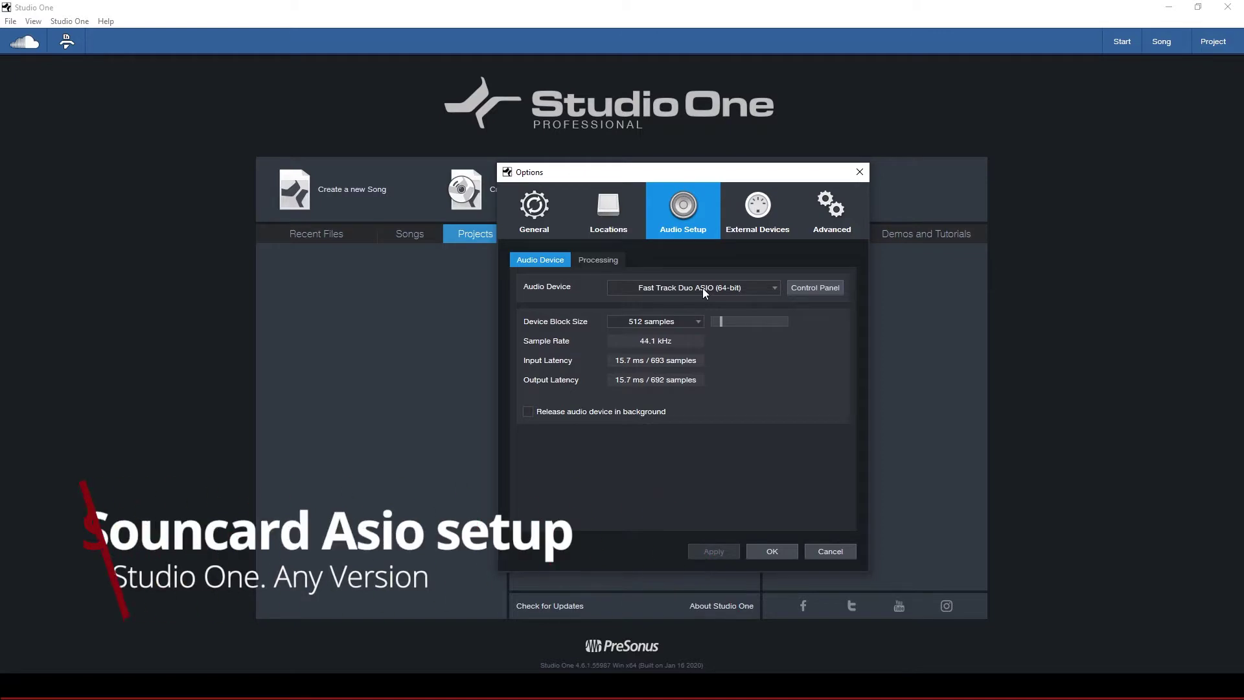
Review the selectable audio devices and the processing settings in the audio setup options
click(704, 290)
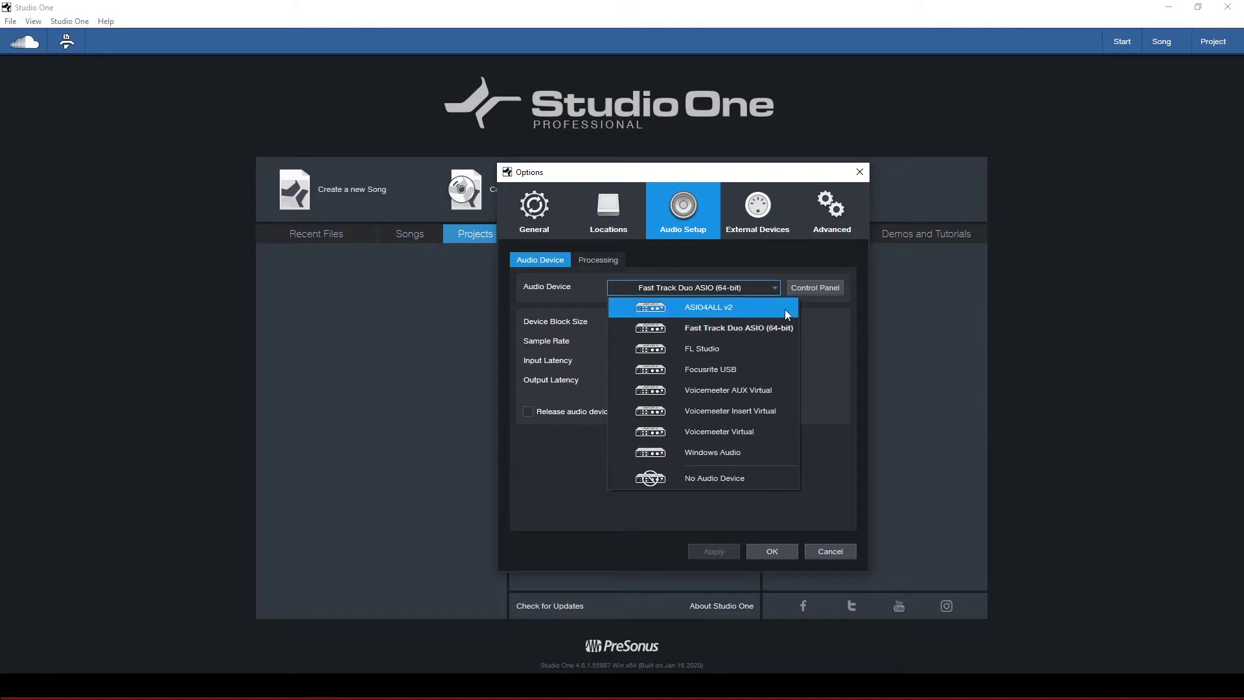
click(826, 322)
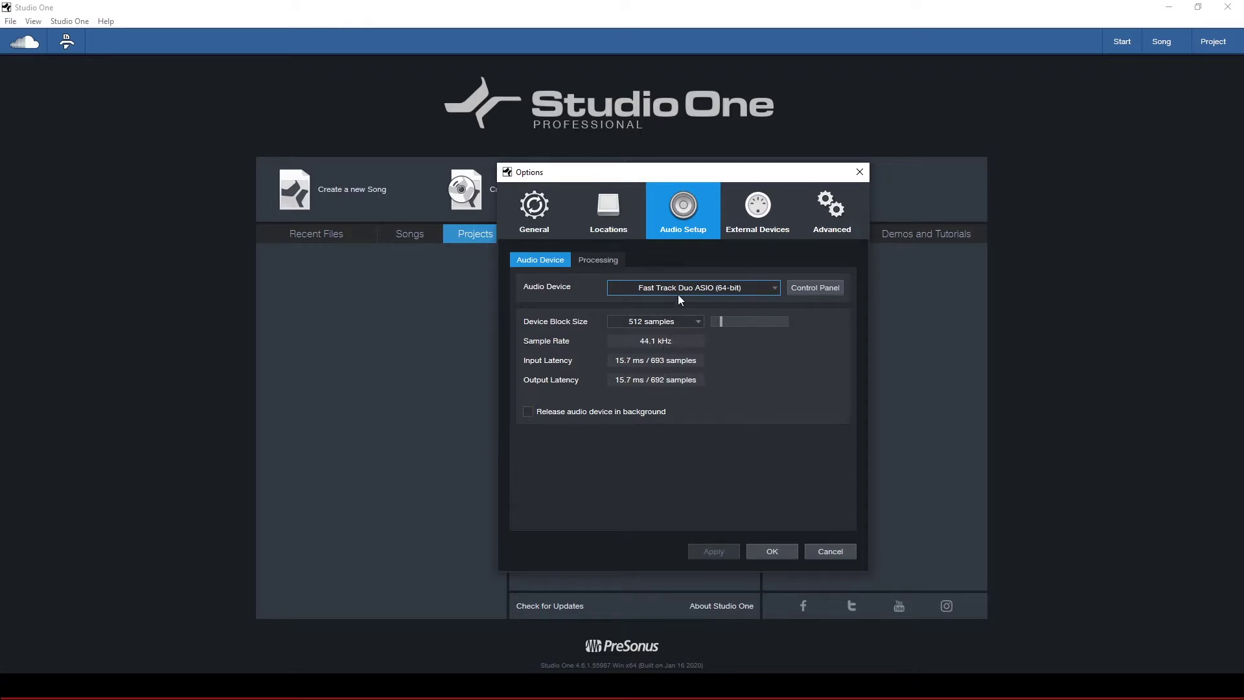
click(599, 260)
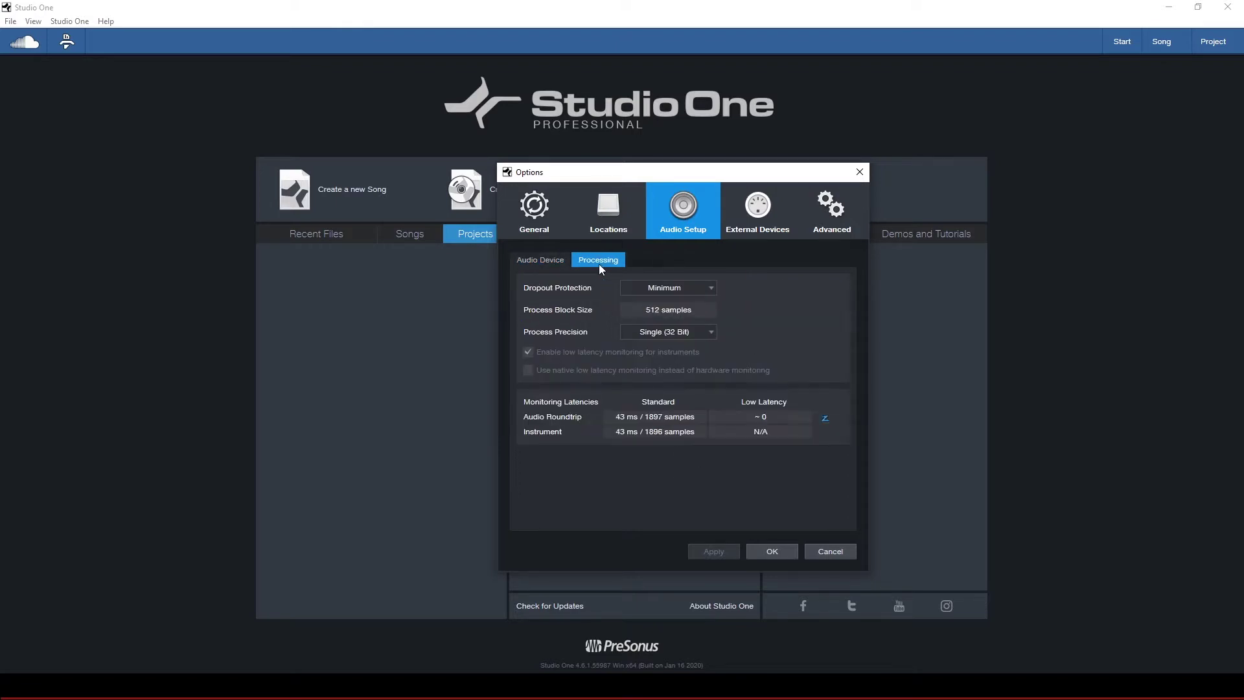
click(561, 262)
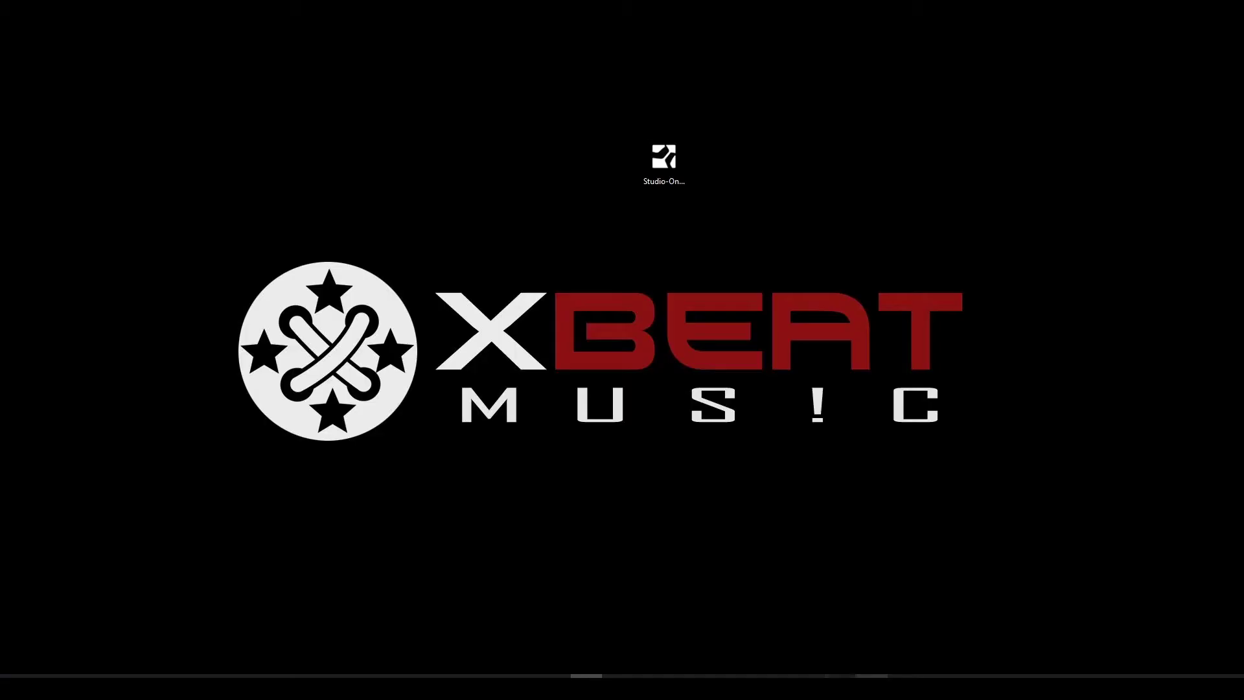
Switch to Studio One and start a new song, keeping the timebase at Bars and leaving the key signature unset
mouse_move(904, 687)
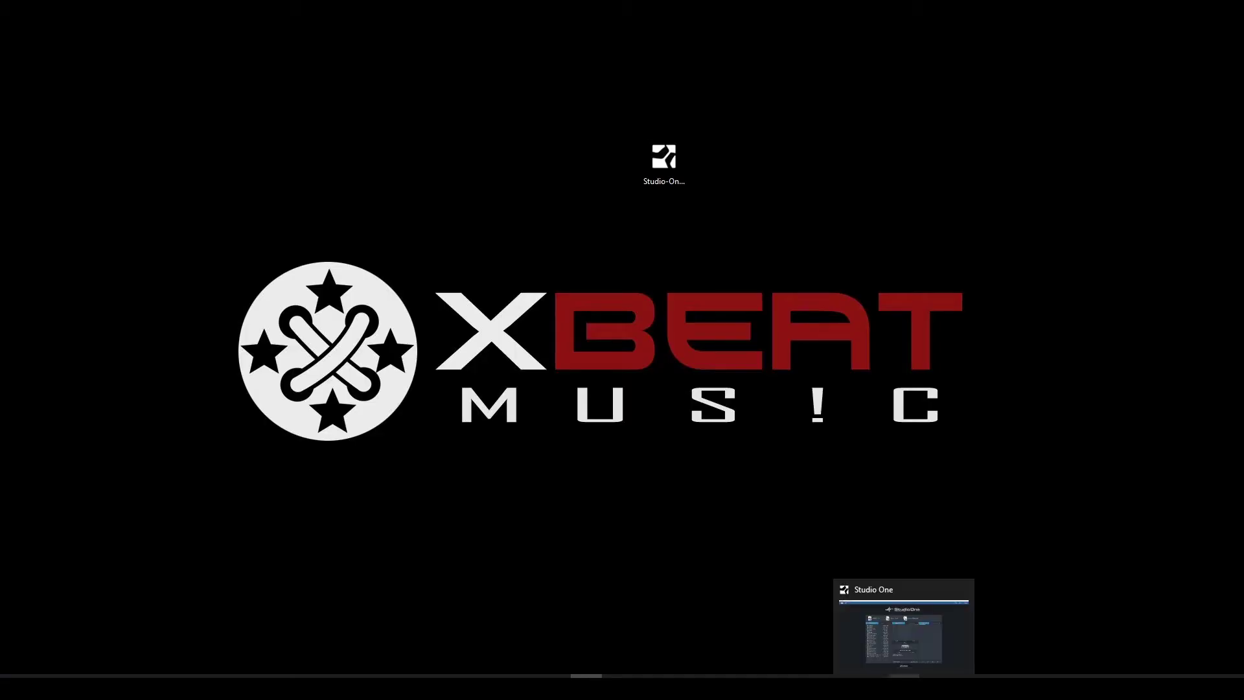
click(904, 687)
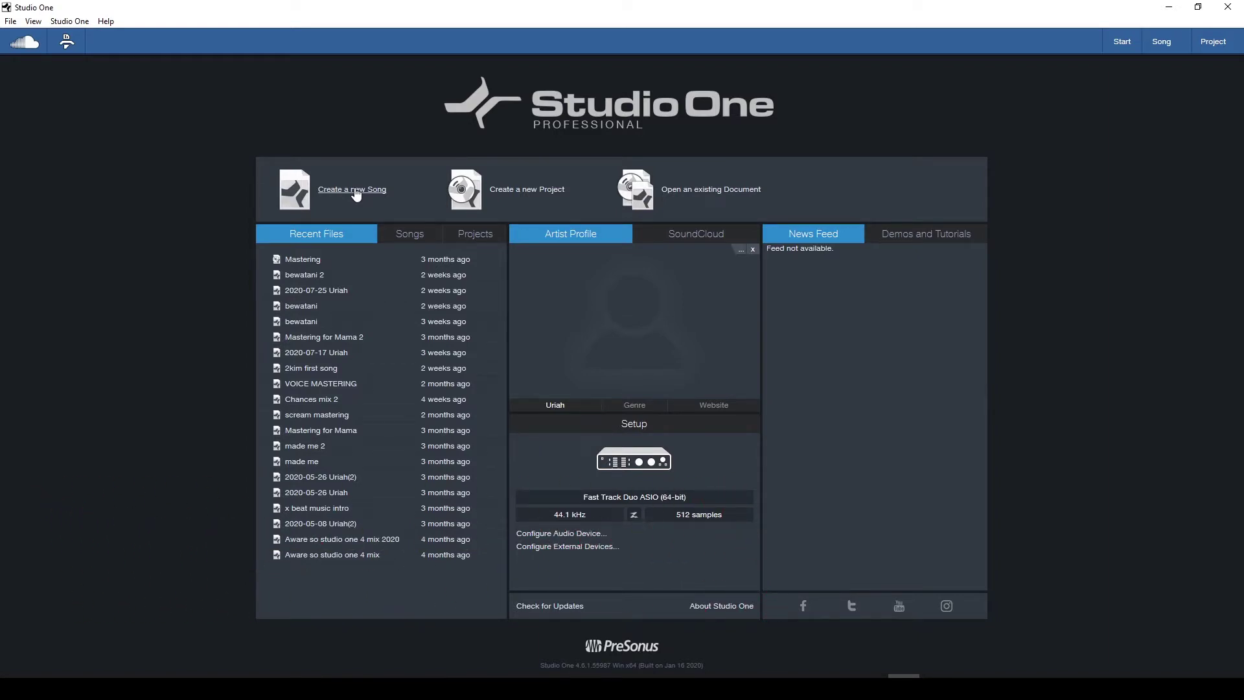
click(356, 192)
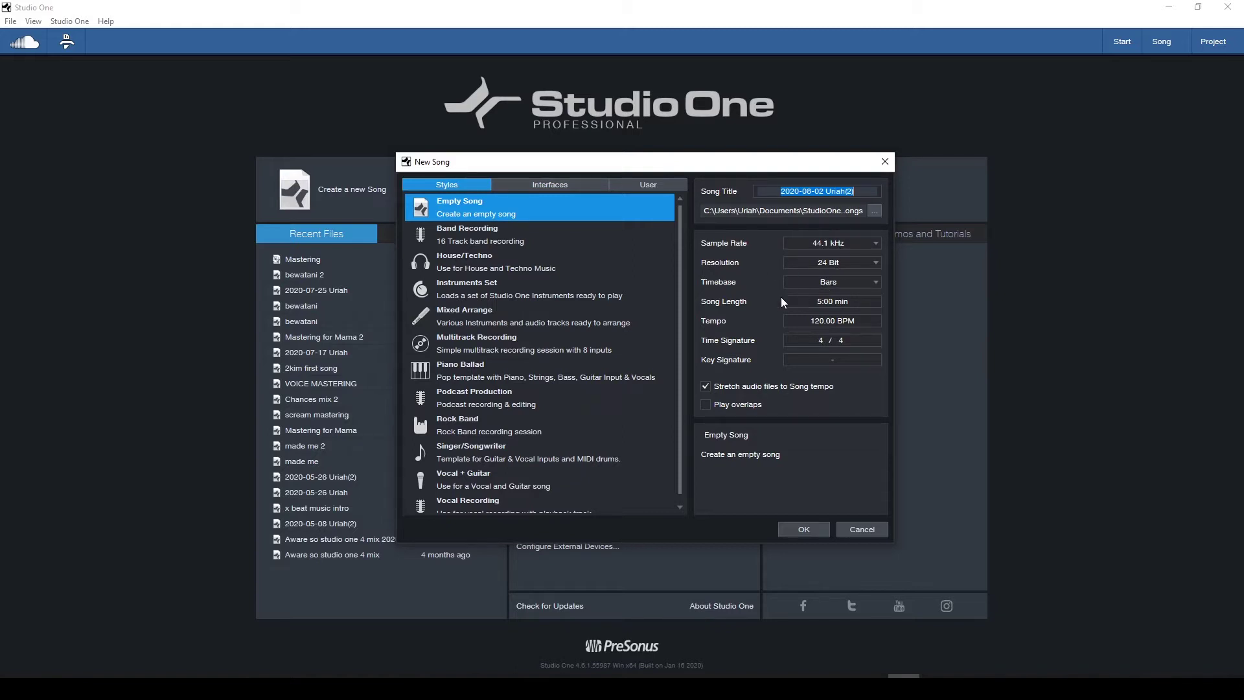
click(841, 283)
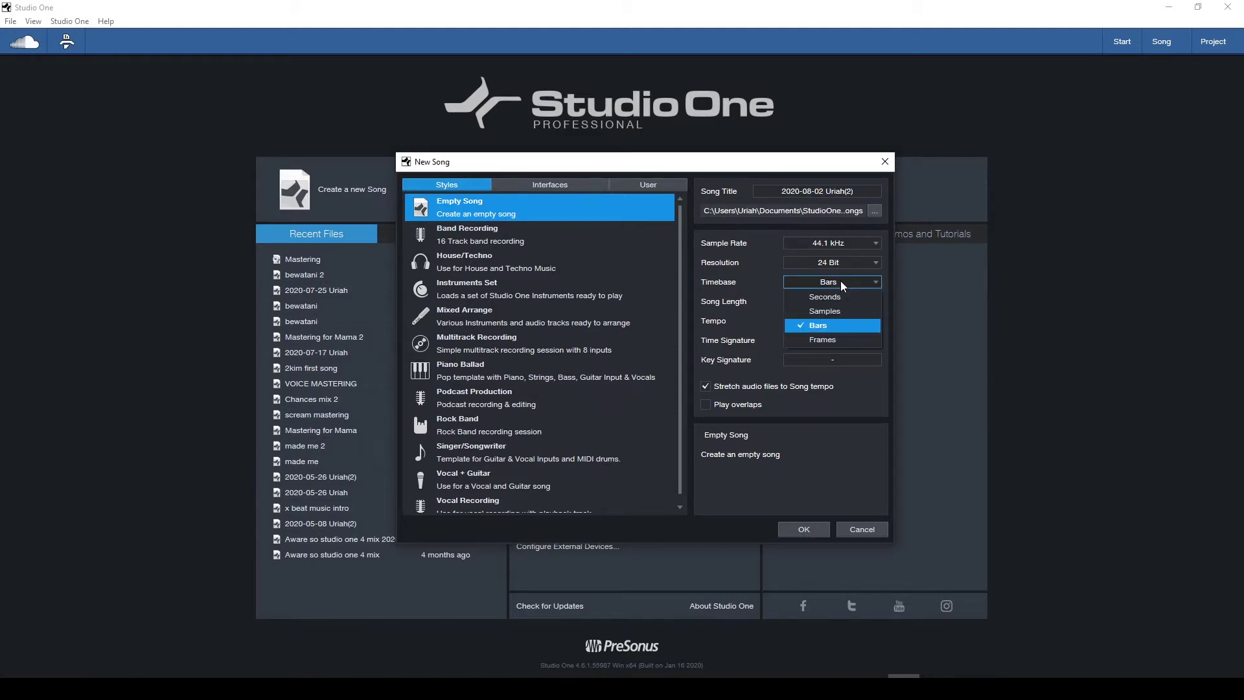
click(821, 326)
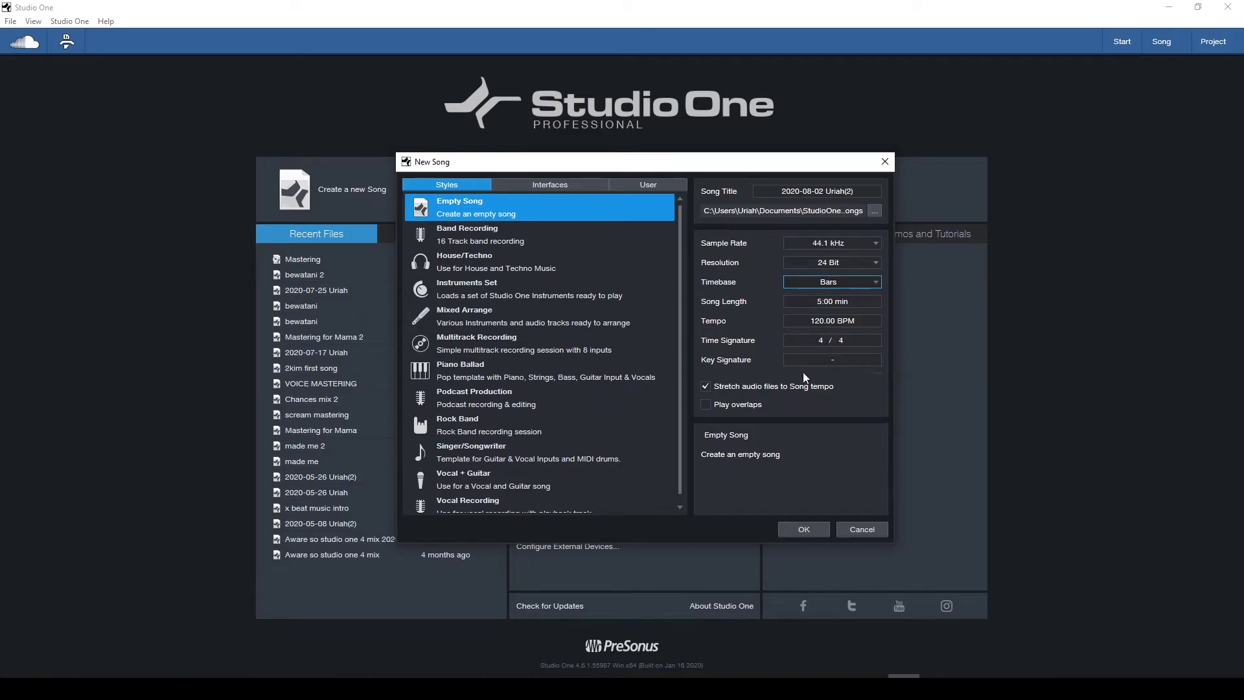
click(835, 360)
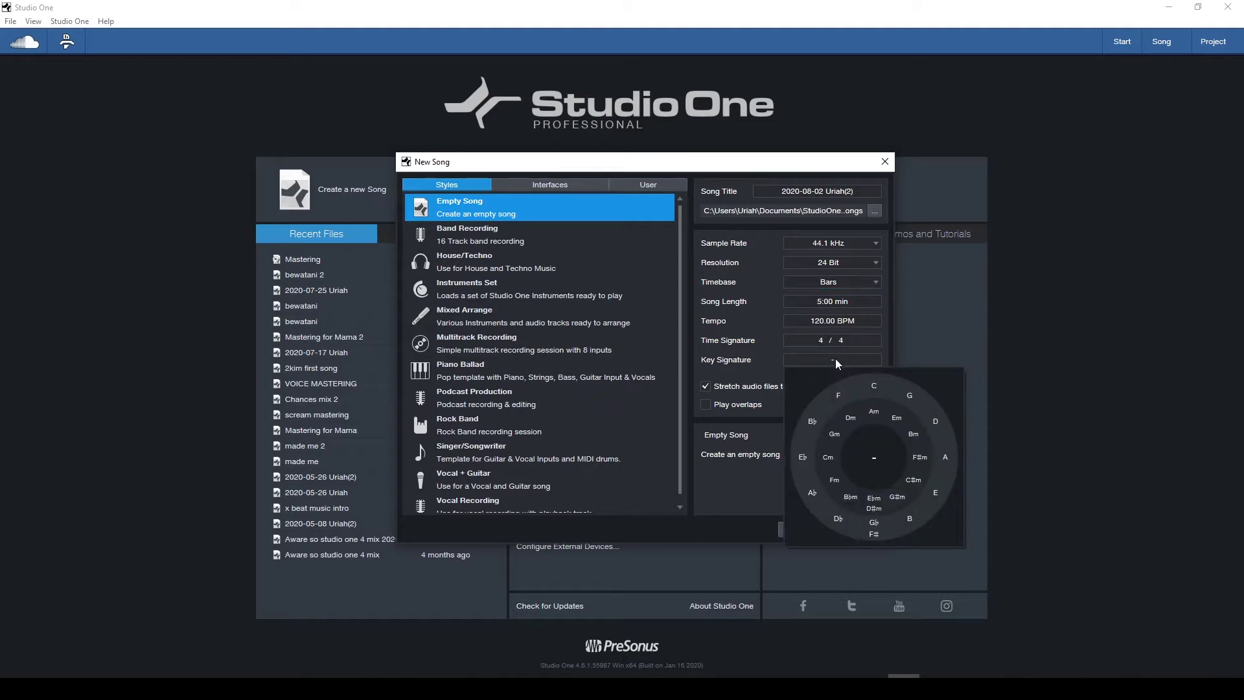
click(770, 368)
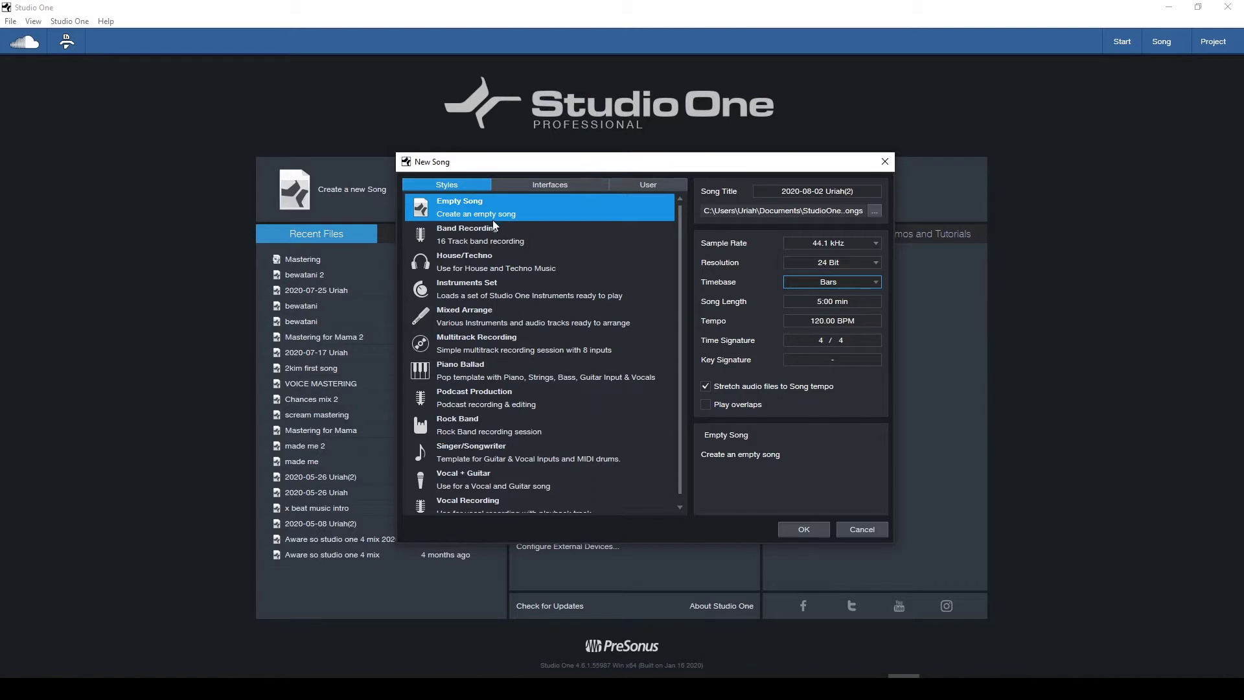
Browse the audio interface templates and create the song from the Empty Song style
click(554, 187)
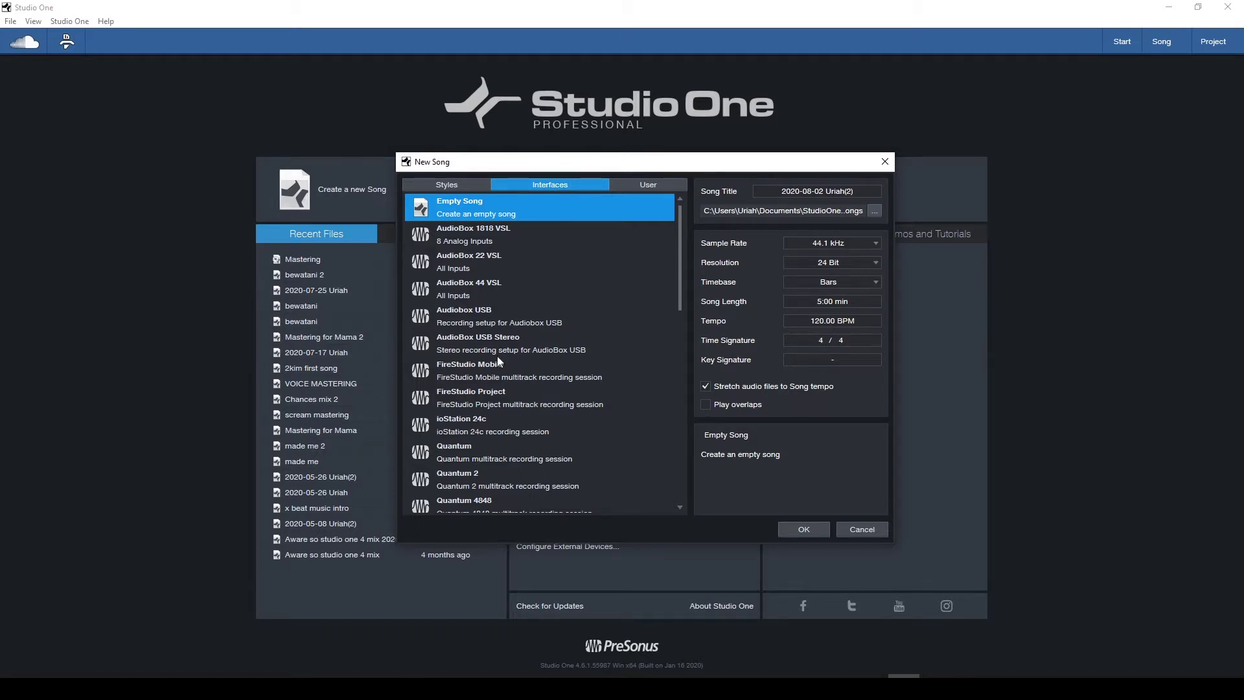
scroll(488, 345, down, 1)
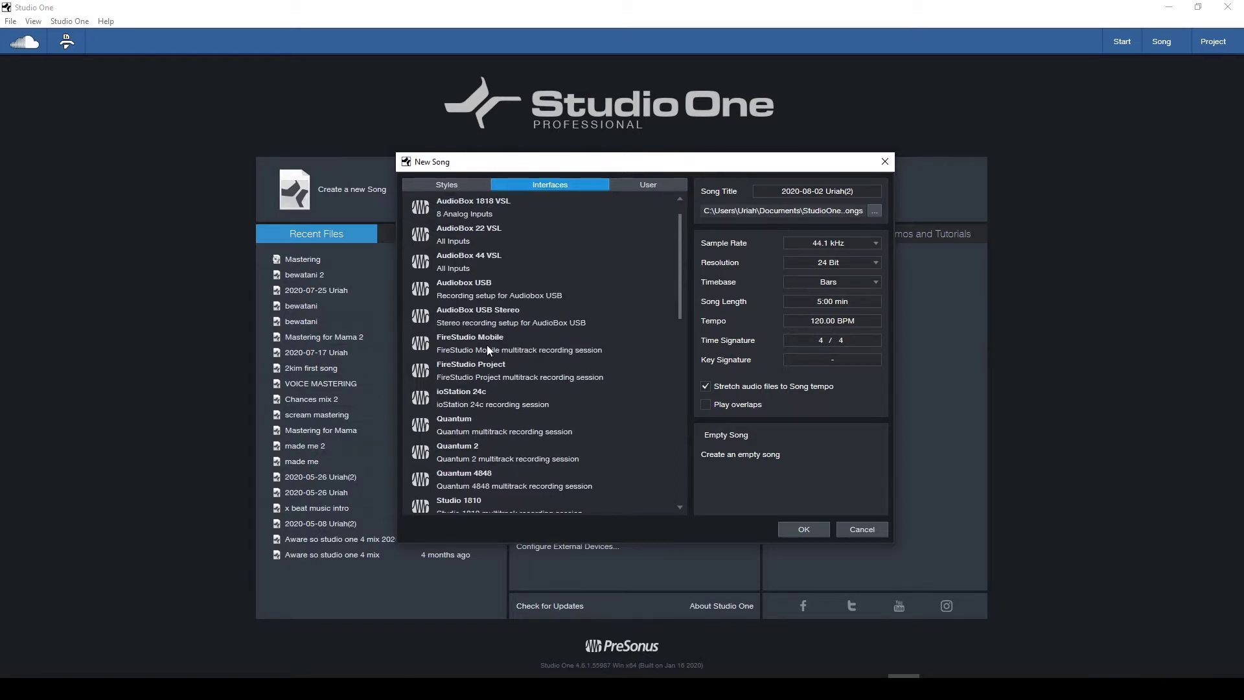
scroll(488, 350, down, 2)
scroll(487, 346, down, 2)
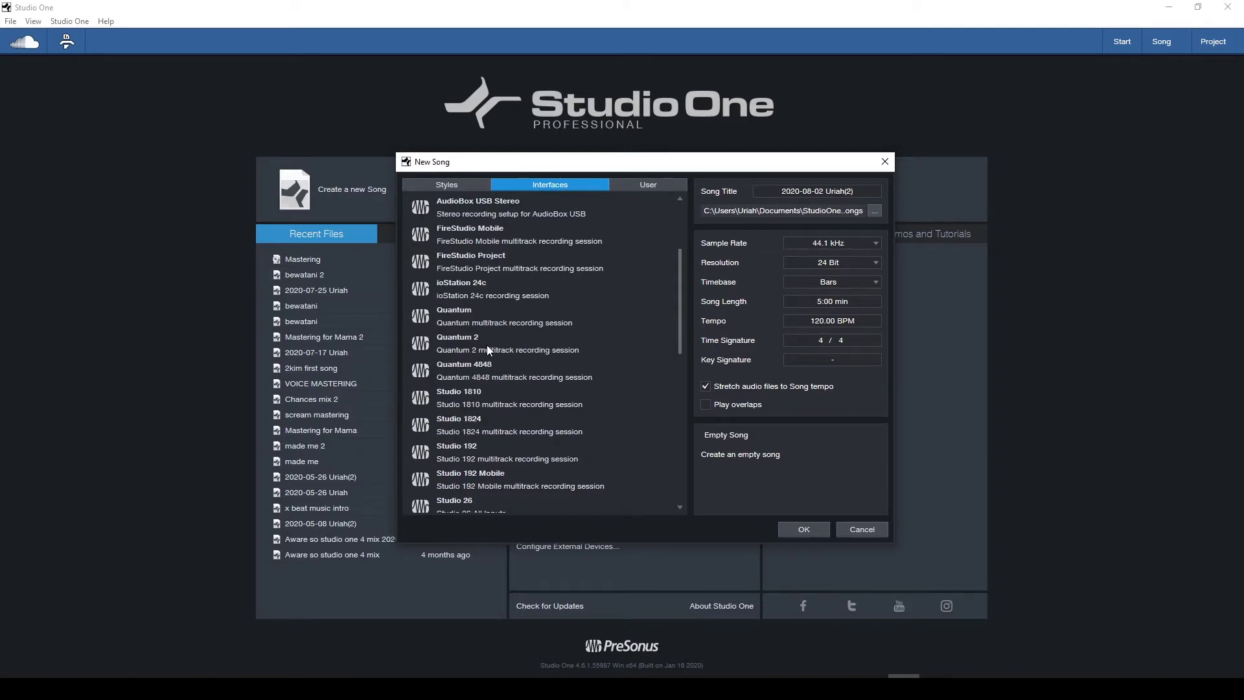
scroll(496, 339, up, 1)
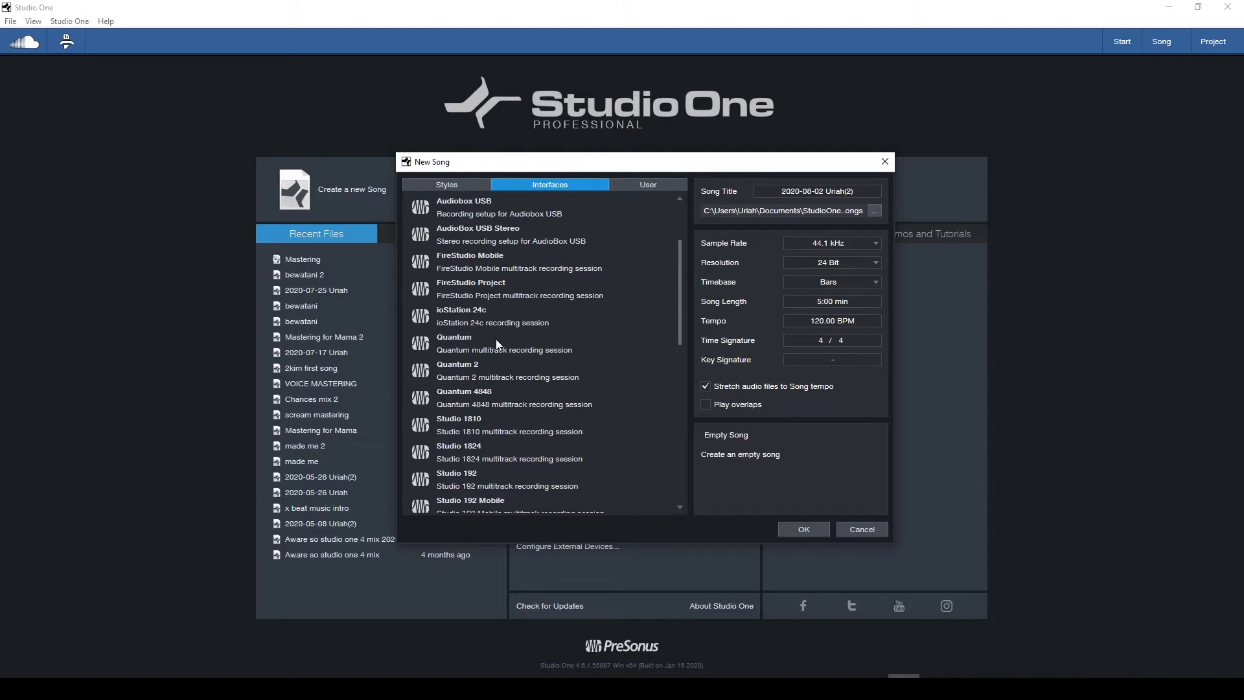
click(457, 186)
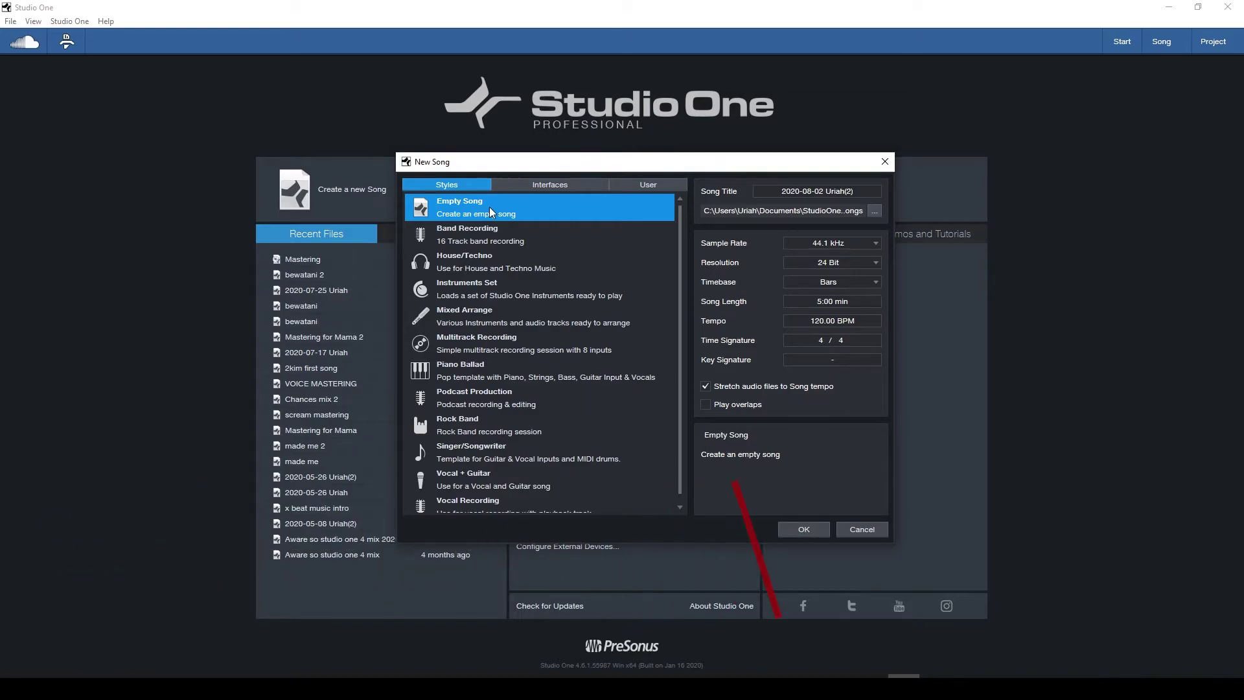
double_click(488, 207)
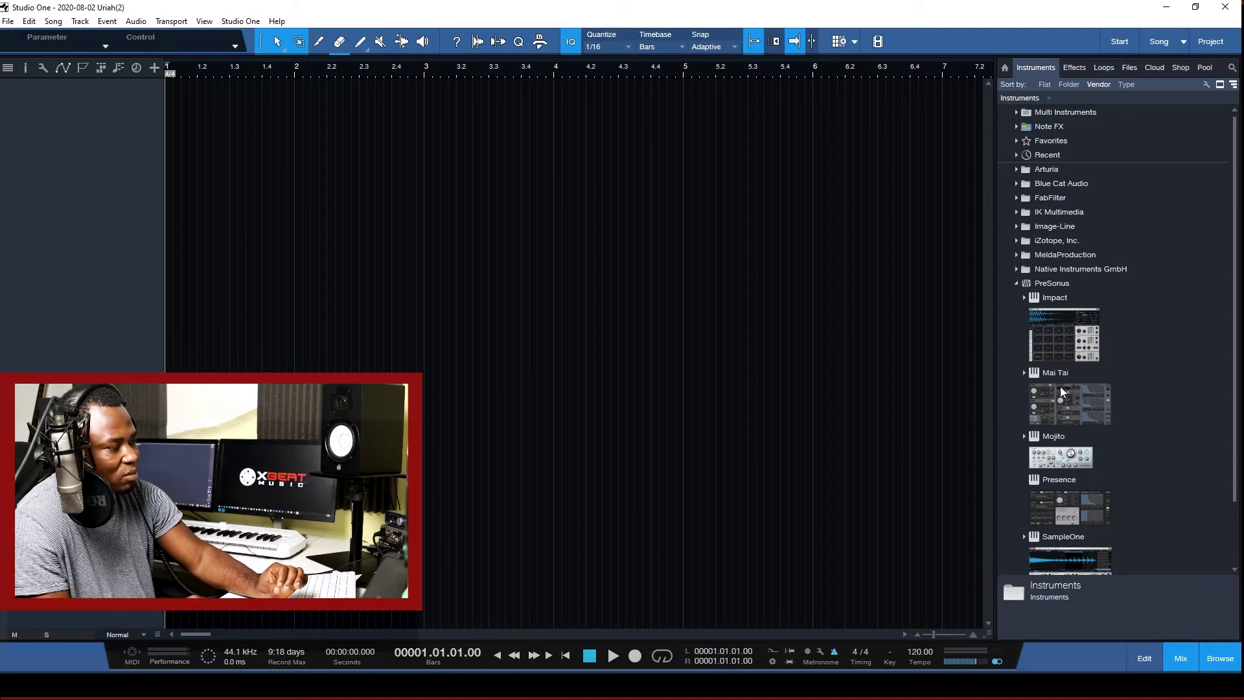
Add a Mai Tai instrument track with the DRUM - BD Tachyo preset and close the instrument window
drag(1084, 413, 87, 109)
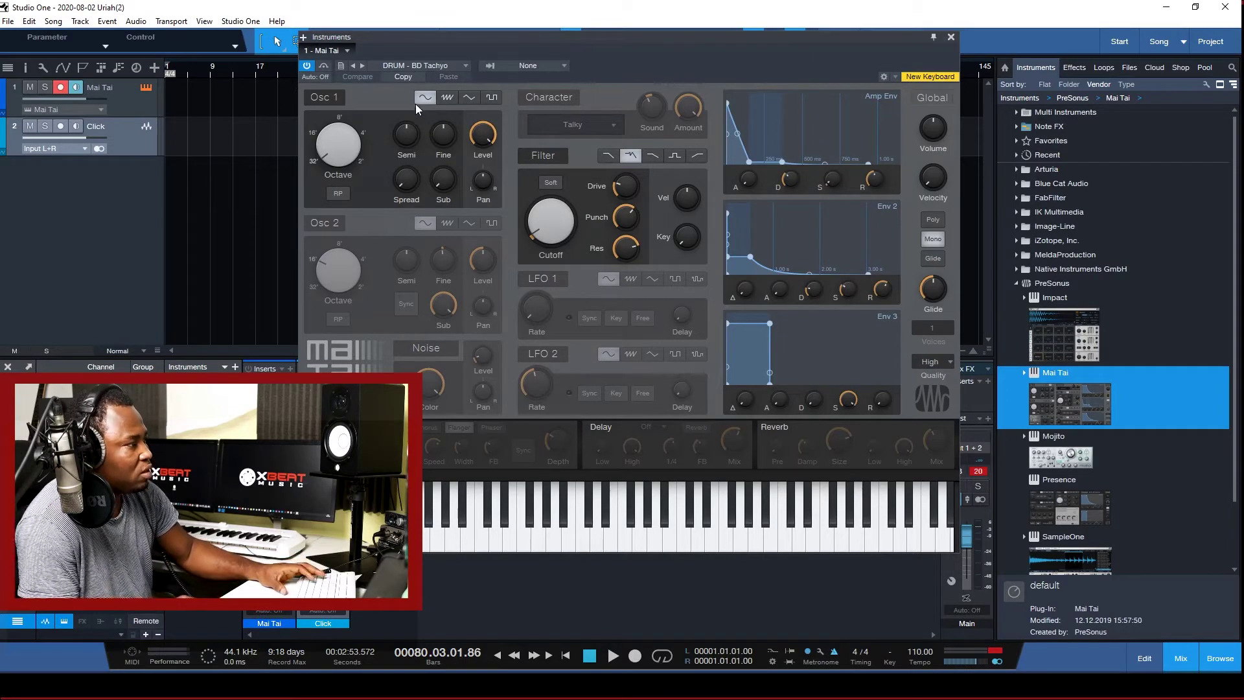
click(426, 65)
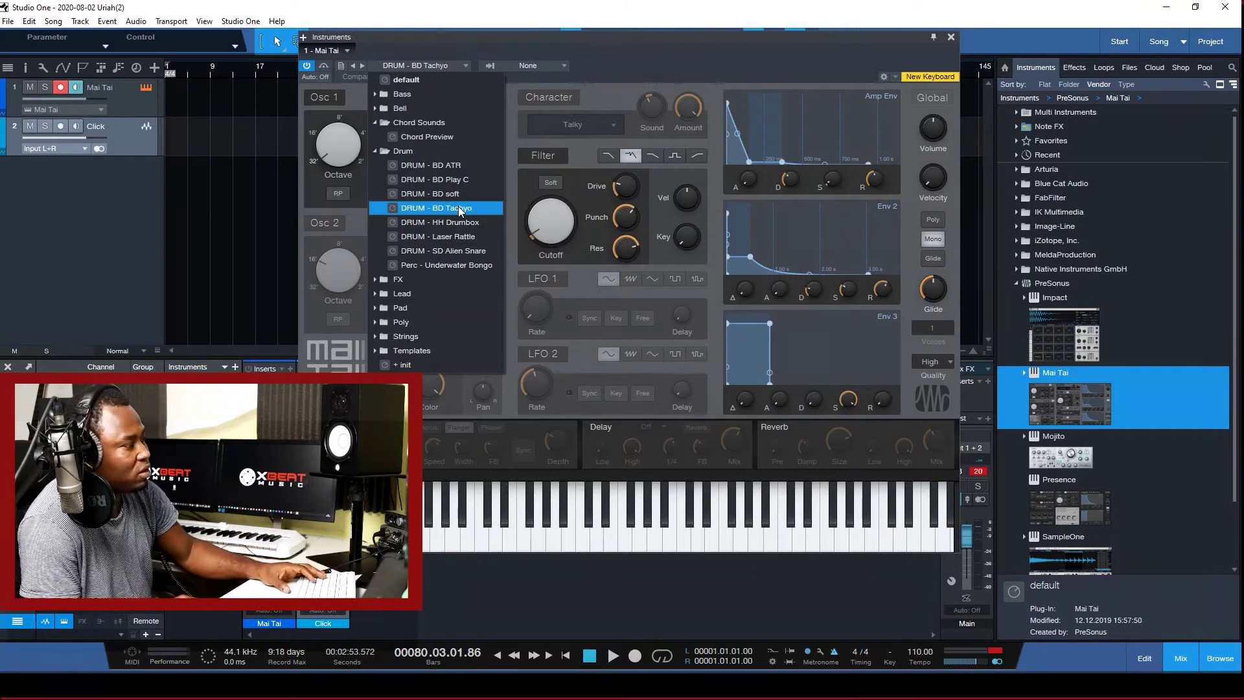
click(251, 184)
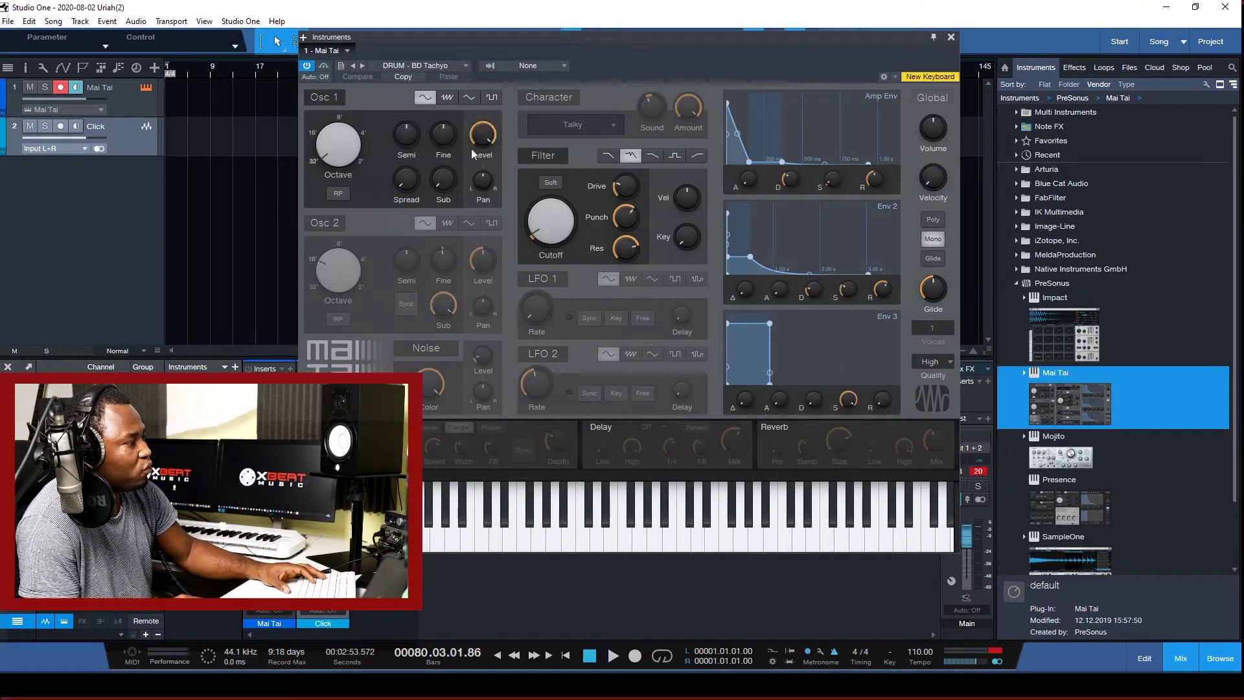
click(952, 38)
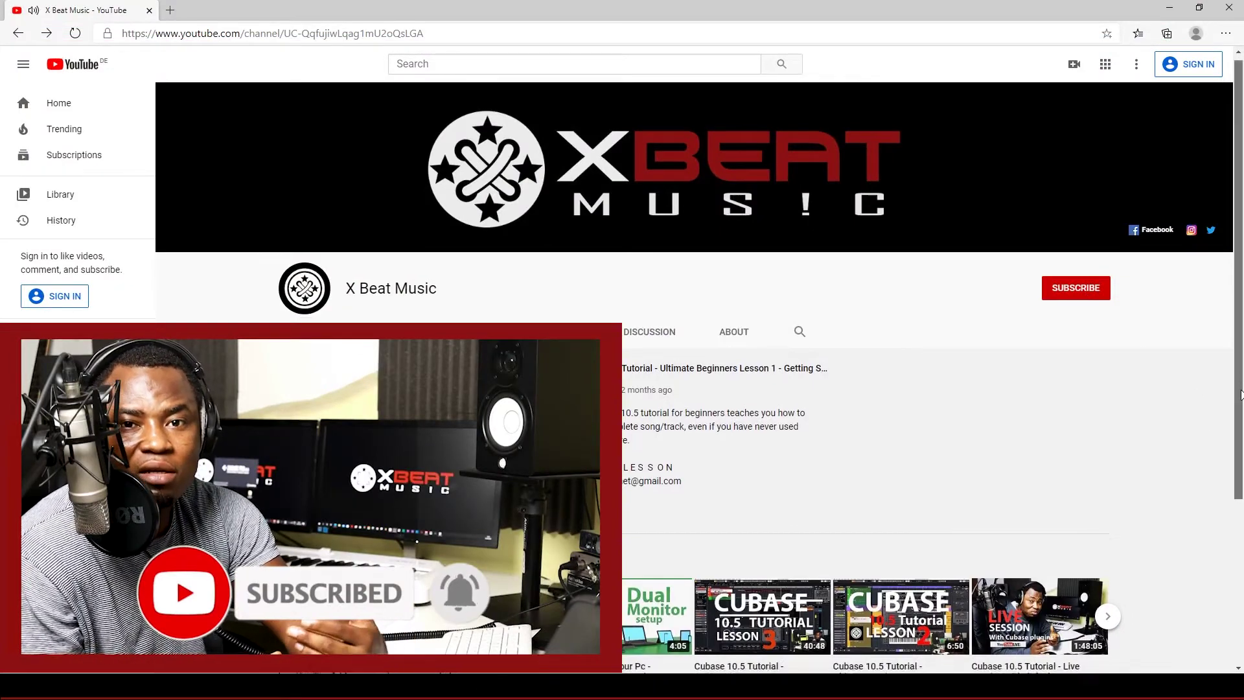
scroll(1233, 387, down, 4)
scroll(1236, 356, up, 4)
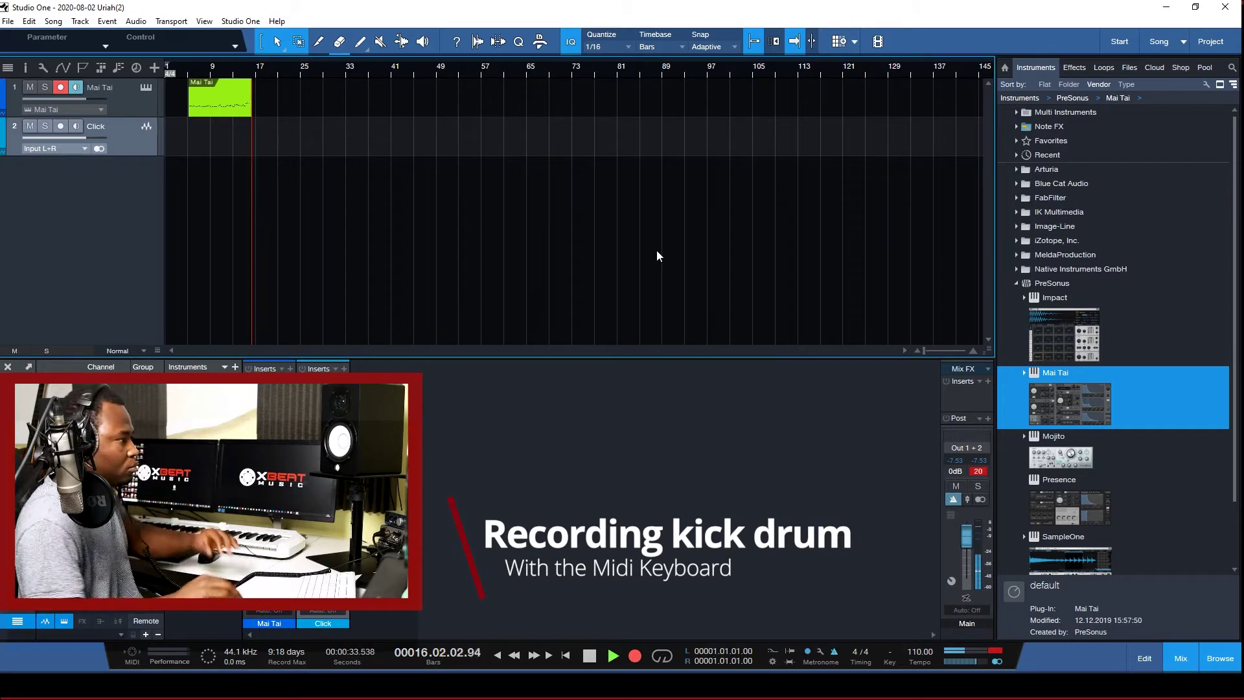
Stop the kick drum recording, place the playhead at bar 8 and open the recorded Mai Tai part for note editing
key(space)
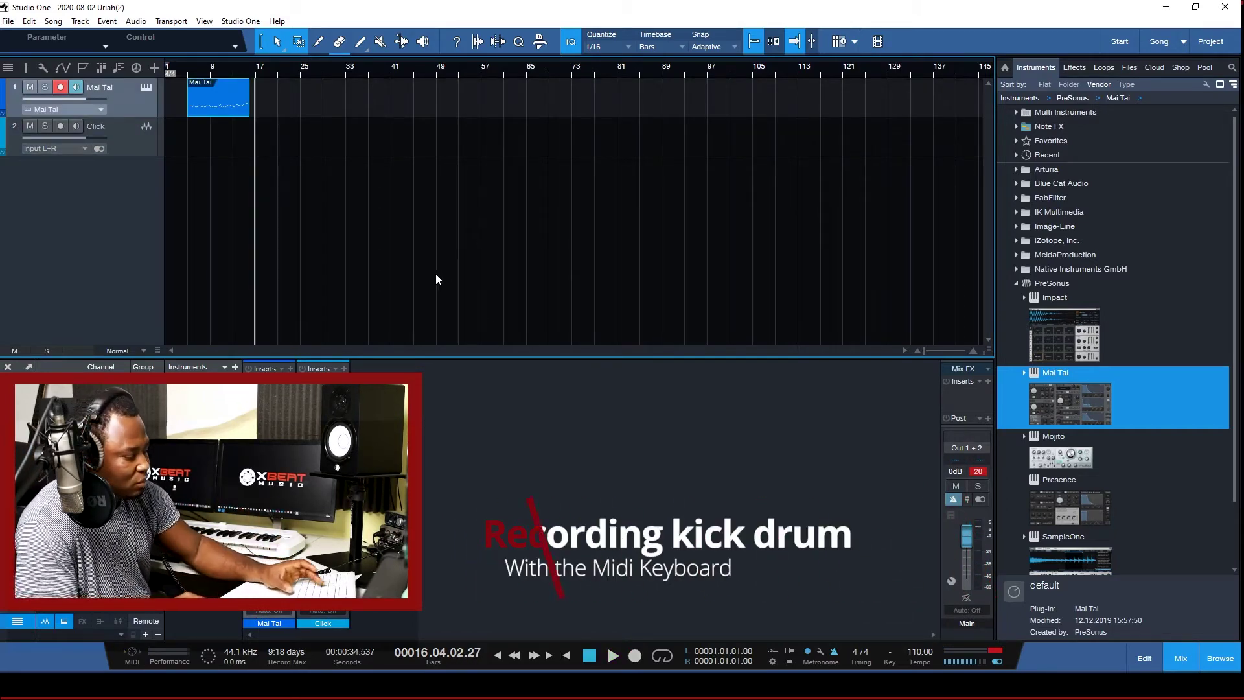
key(e)
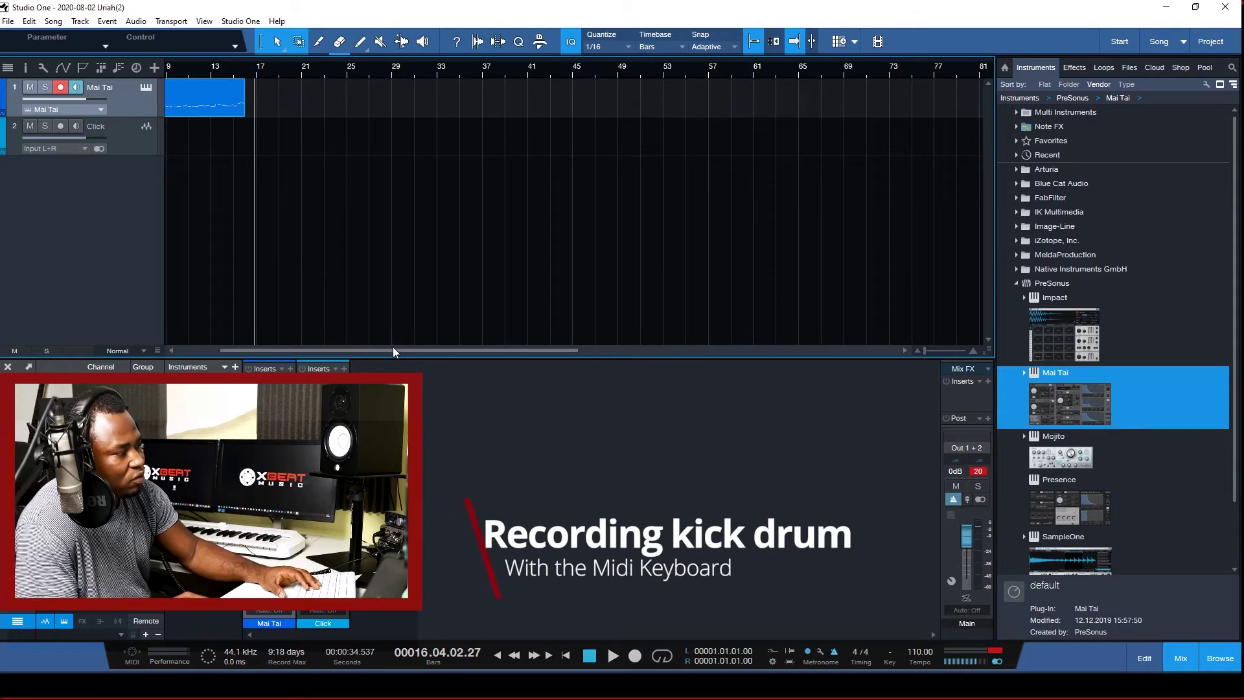
drag(393, 349, 354, 351)
click(241, 72)
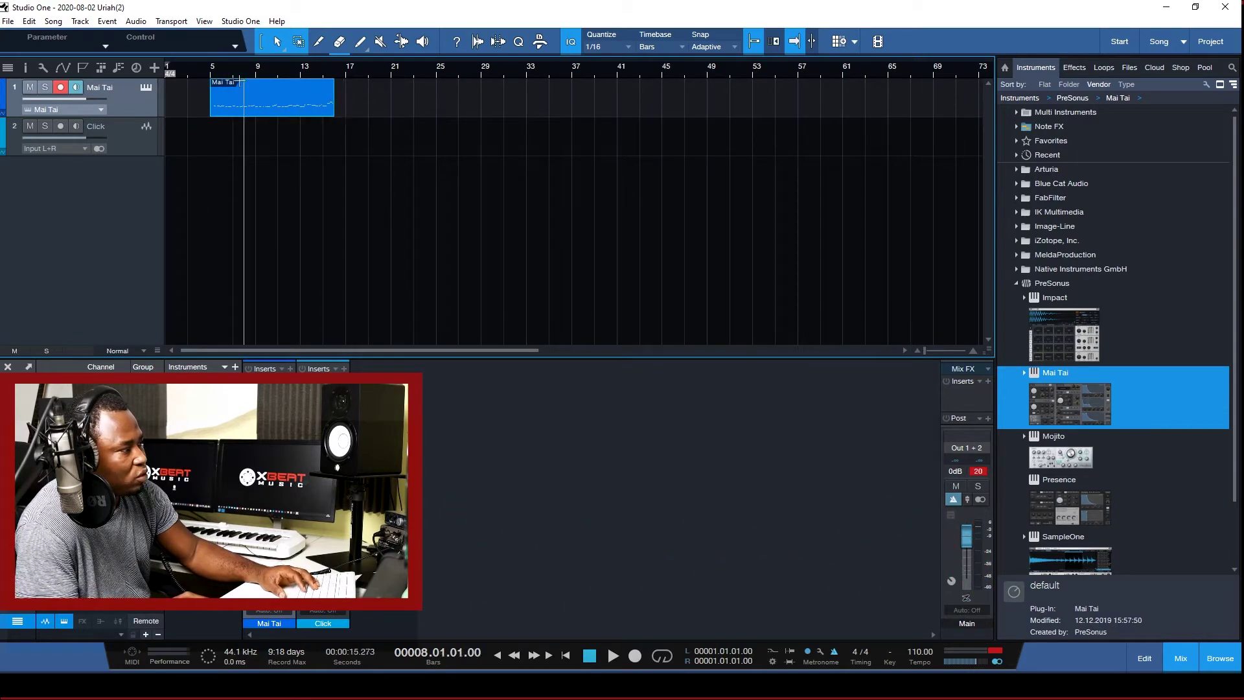
double_click(266, 109)
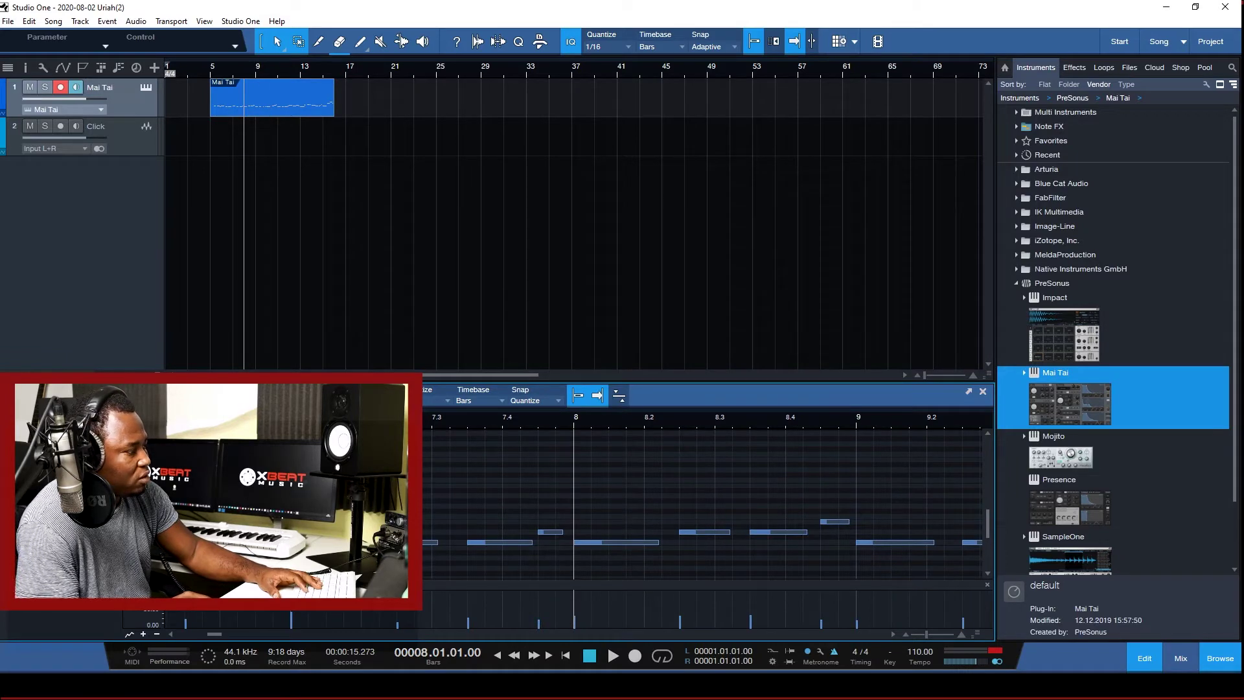
Play back the kick drum part from about bar 6 and select all of its notes
key(KP_Subtract)
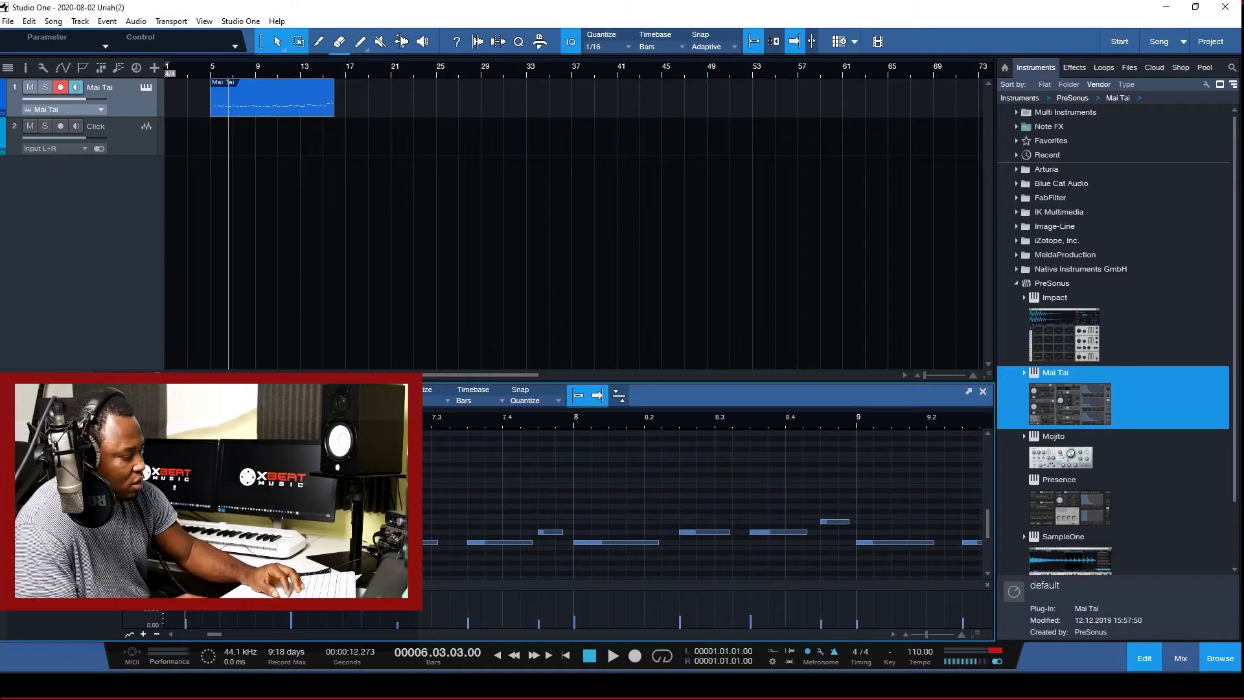
key(space)
key(e)
key(w)
key(w)
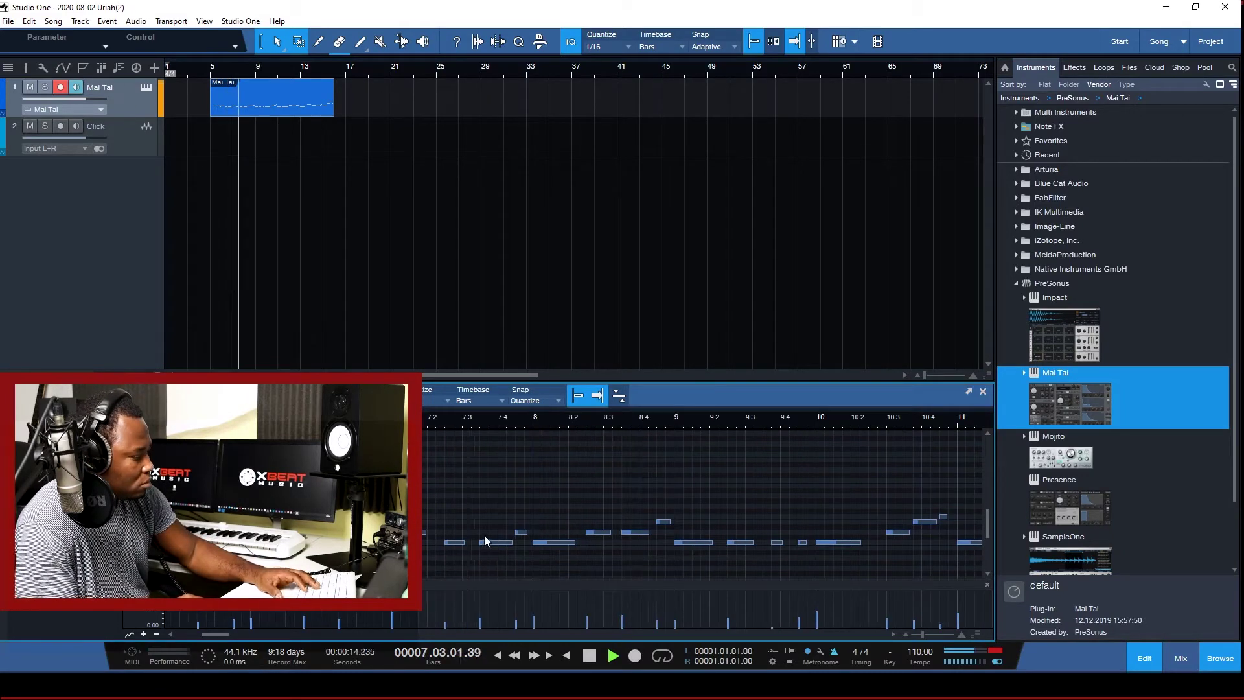
key(space)
key(ctrl+a)
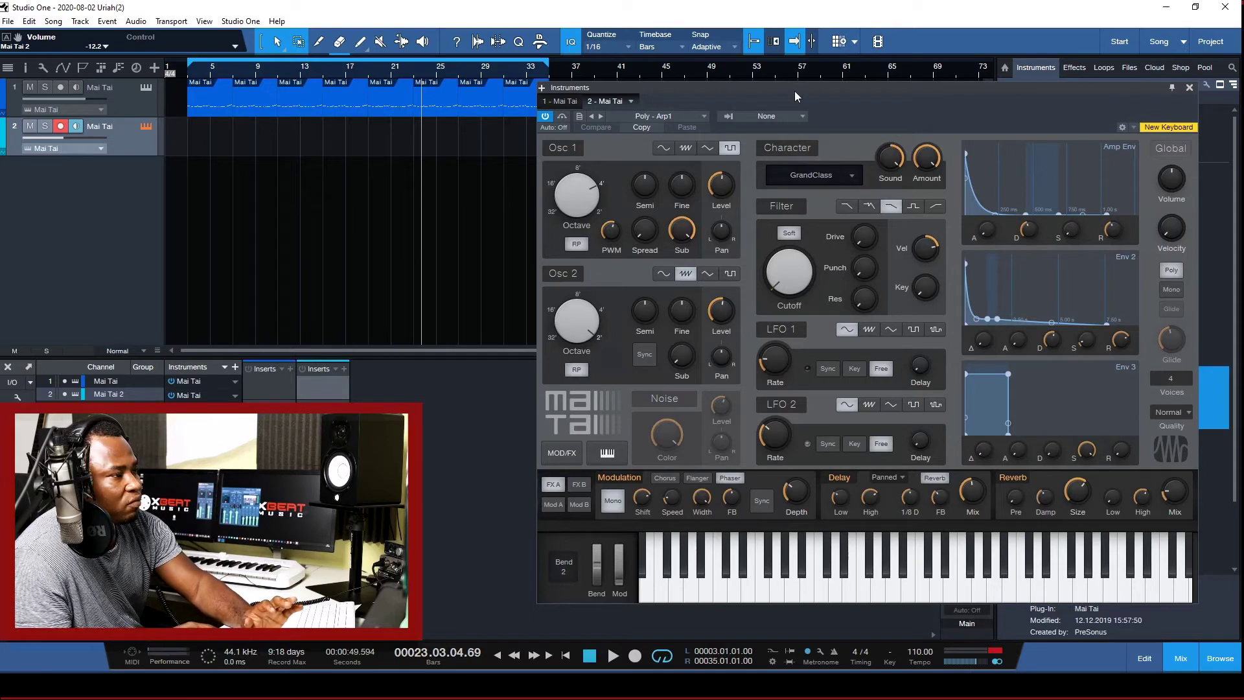
Choose the Poly - Arp1 preset for the second Mai Tai instrument and close its window
drag(795, 90, 712, 87)
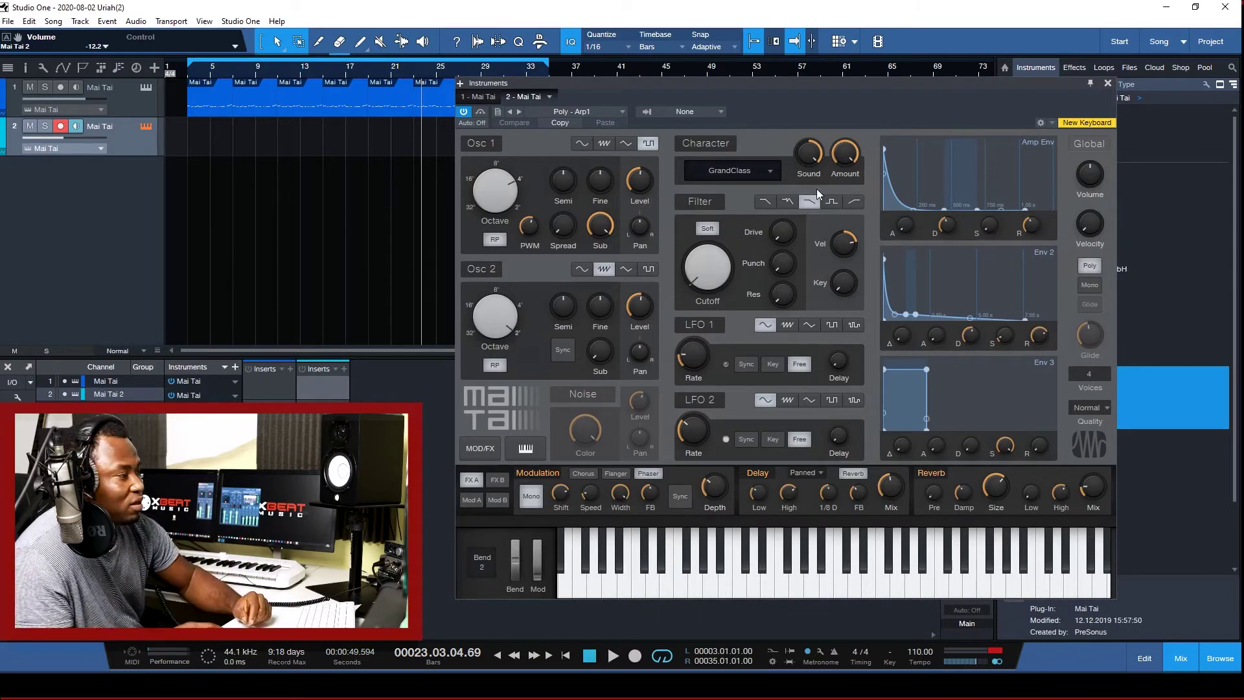
click(600, 113)
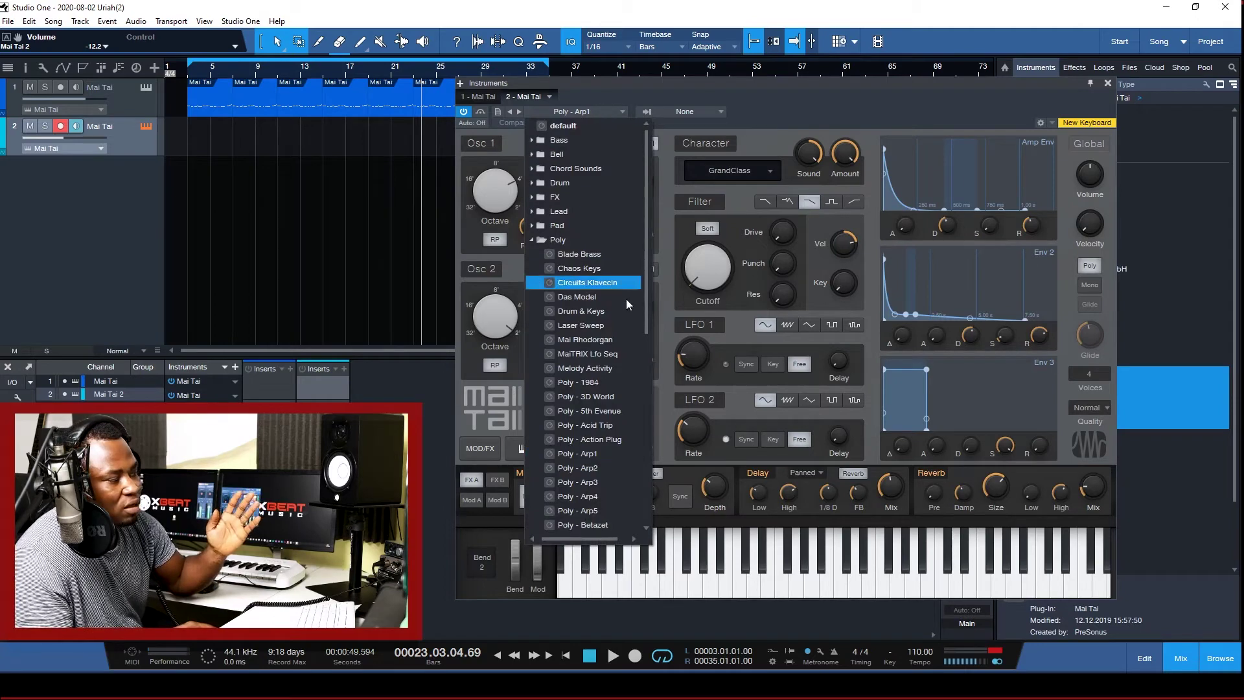
click(581, 453)
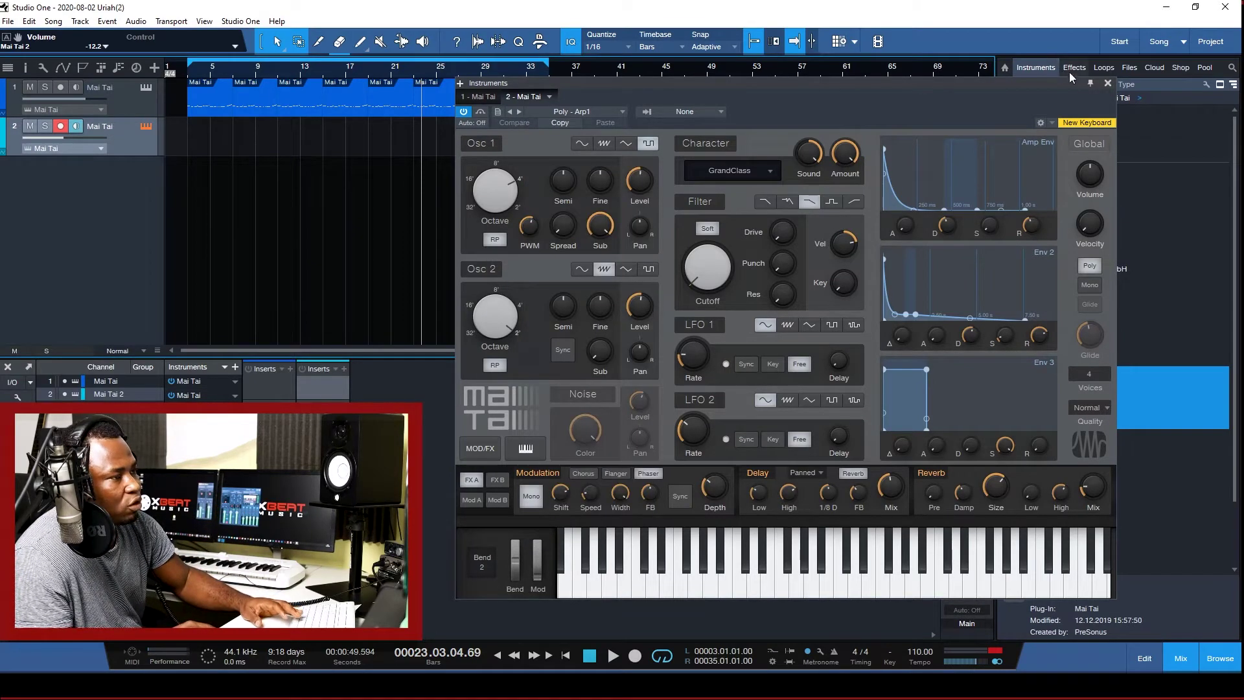
click(1109, 84)
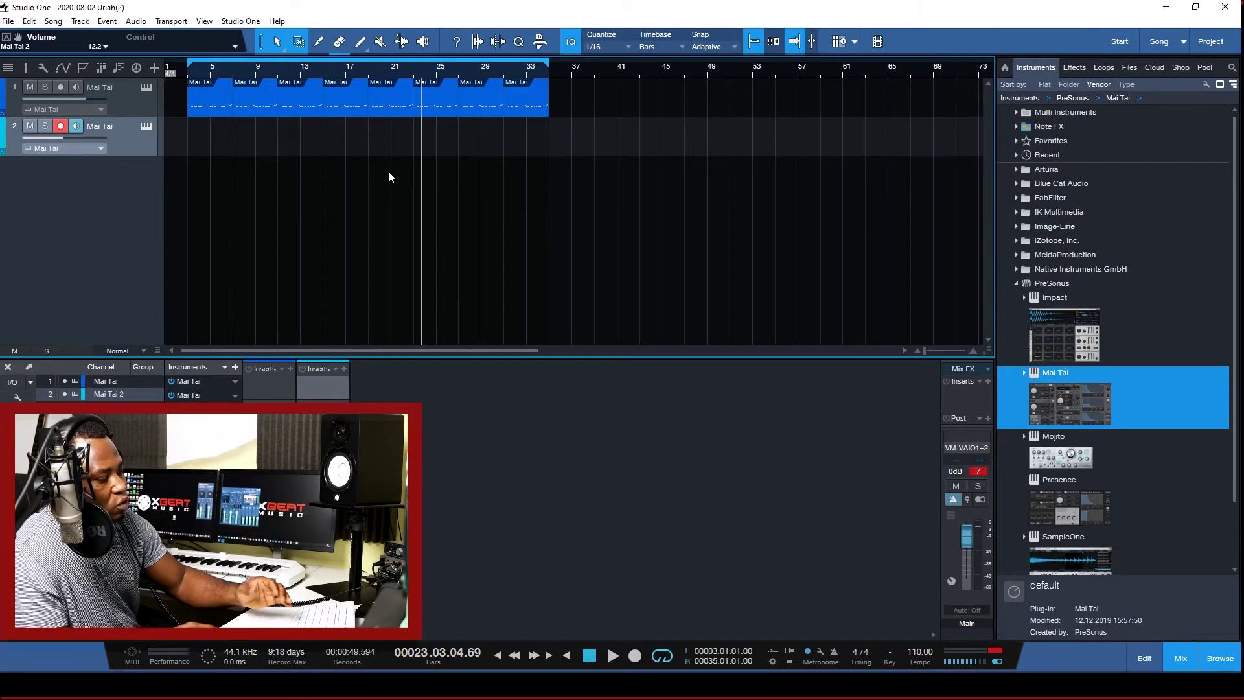
Record a chord part on the second Mai Tai track from bar 3 to about bar 11, and select its notes
key(KP_1)
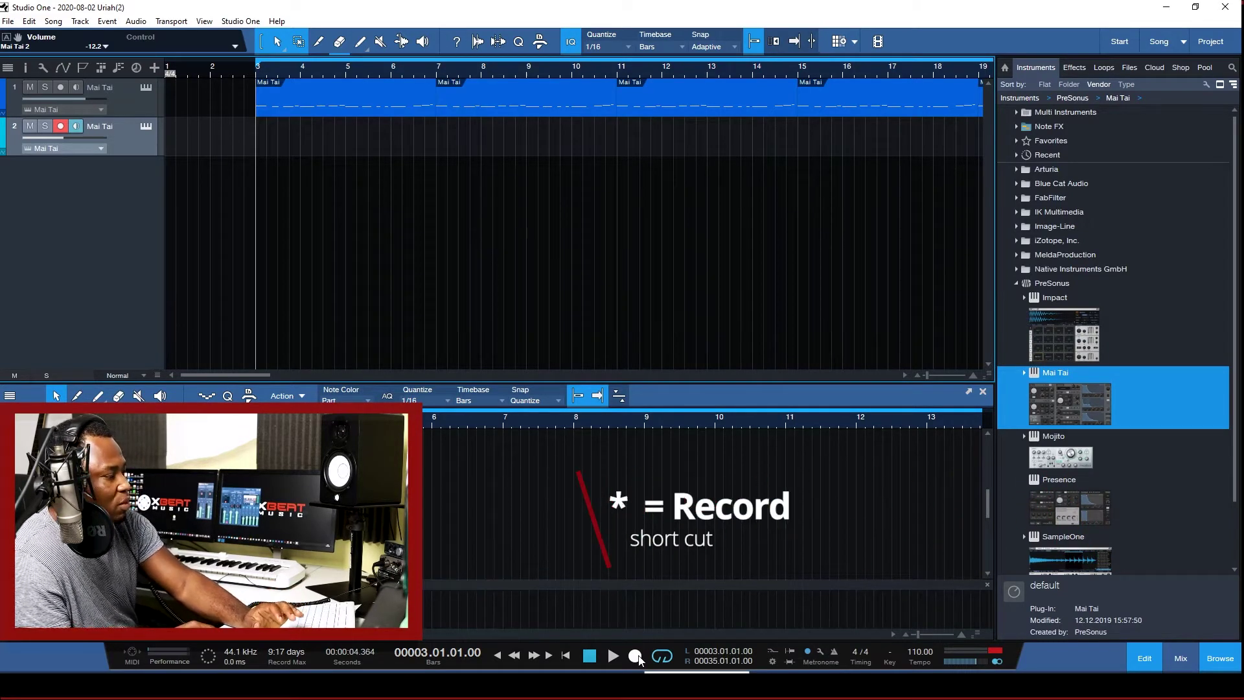
key(KP_Multiply)
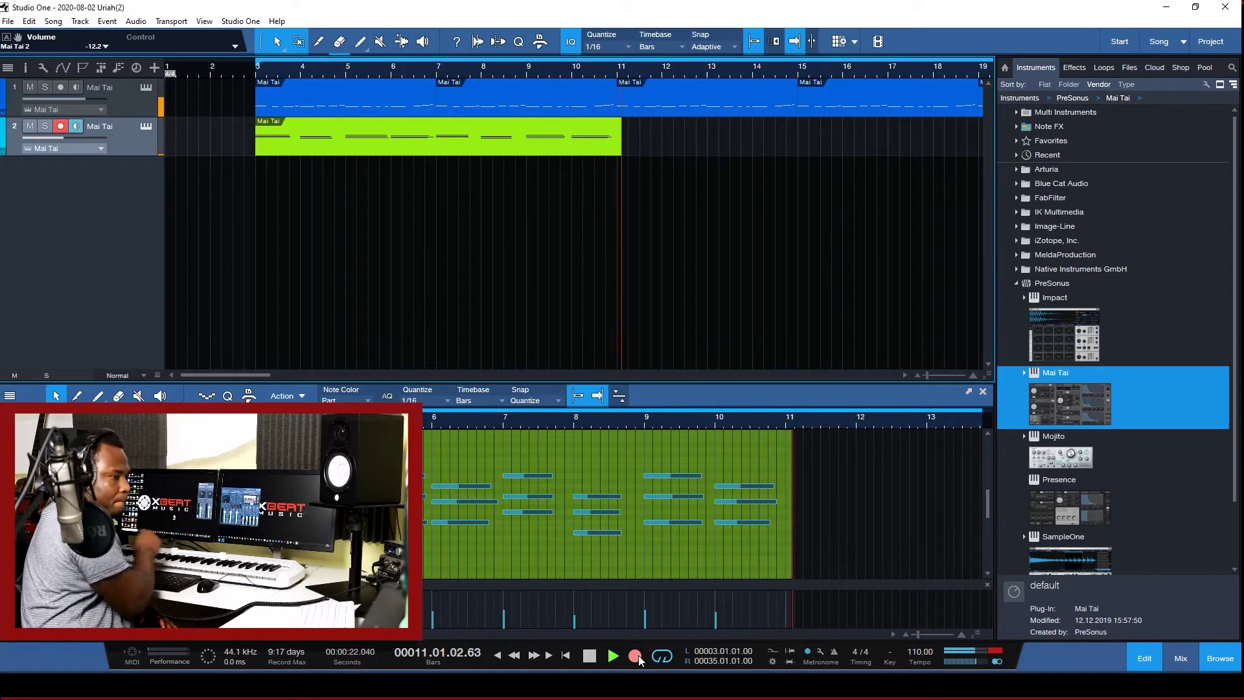
key(space)
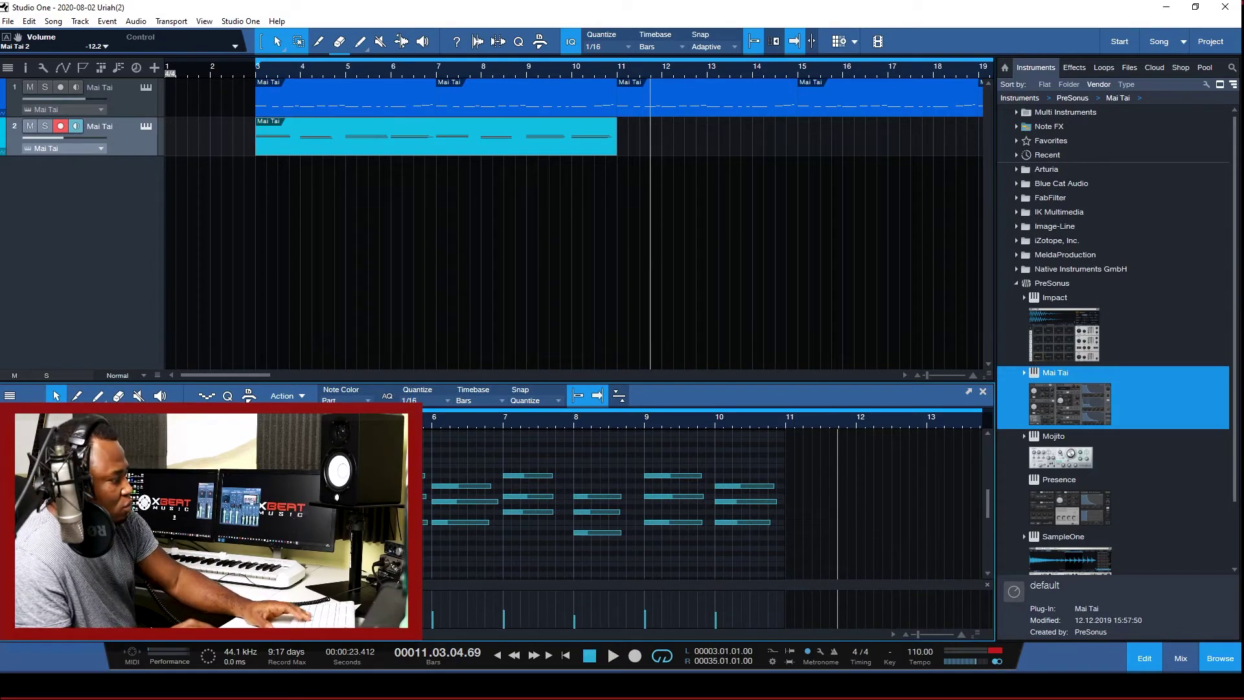
key(ctrl+a)
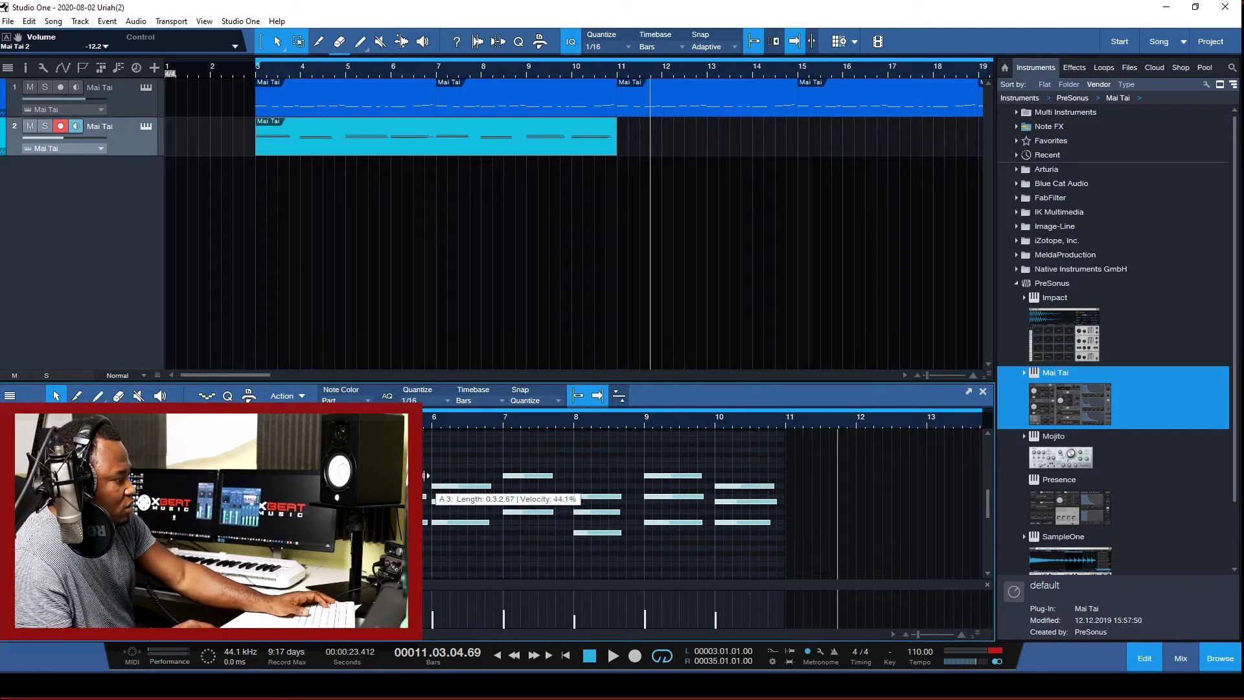
click(414, 509)
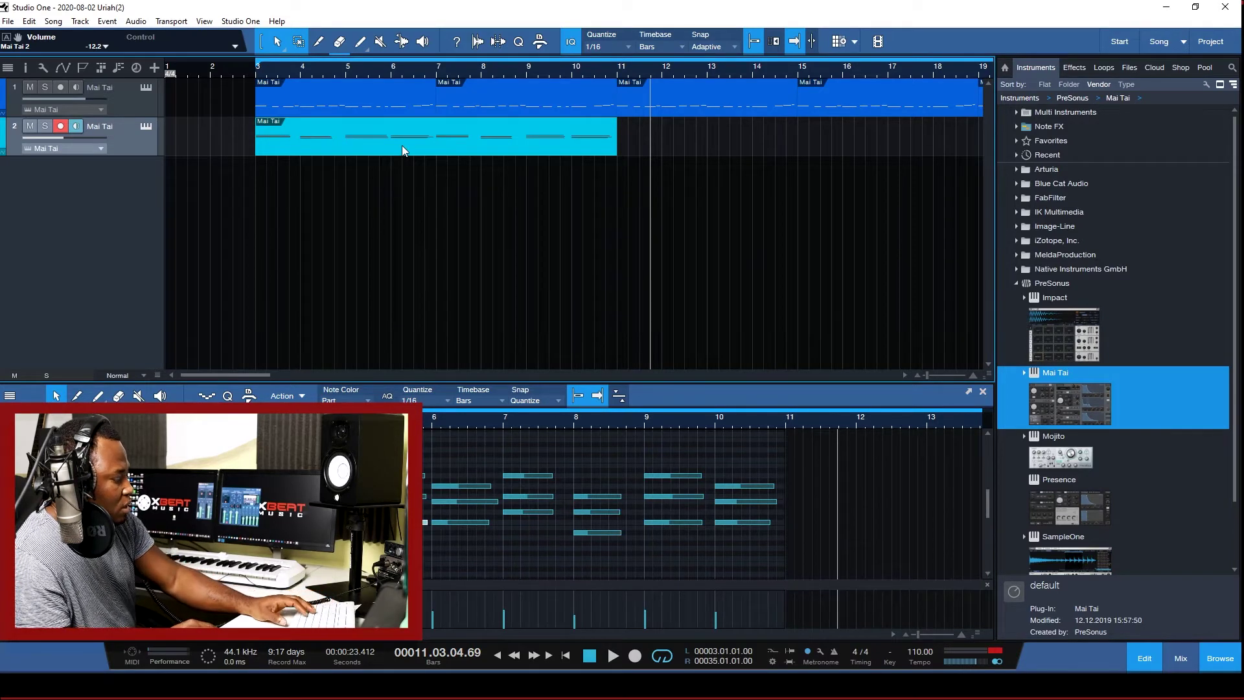
Duplicate the chord part three times so the second Mai Tai track extends to bar 35
key(d)
key(minus)
key(minus)
key(minus)
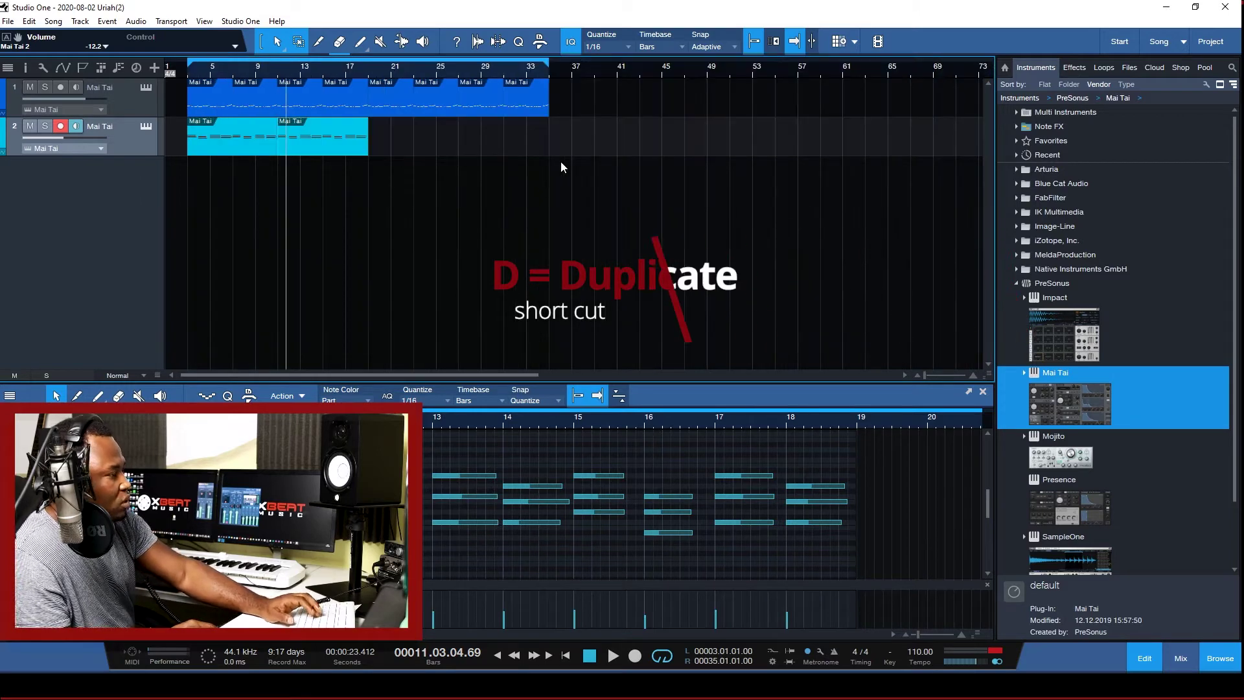
key(minus)
key(d)
key(d)
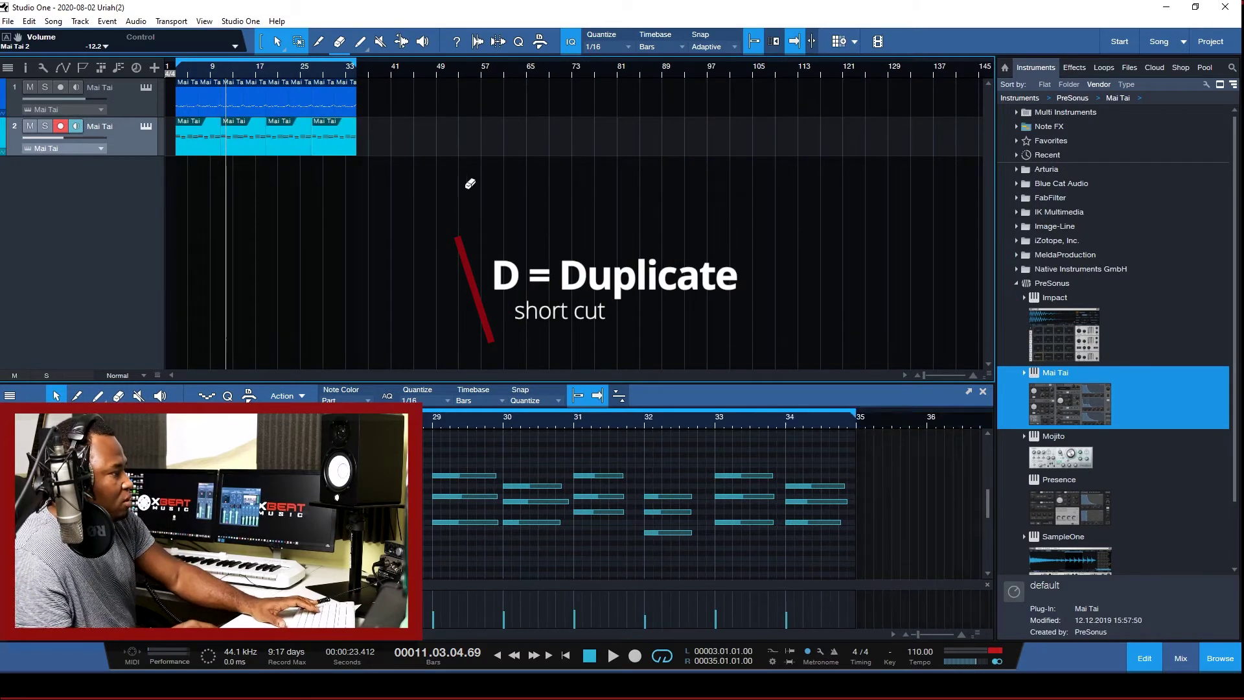
Check where the kick drum and chord parts end, and play both tracks from bar 3 to about bar 5
key(e)
key(e)
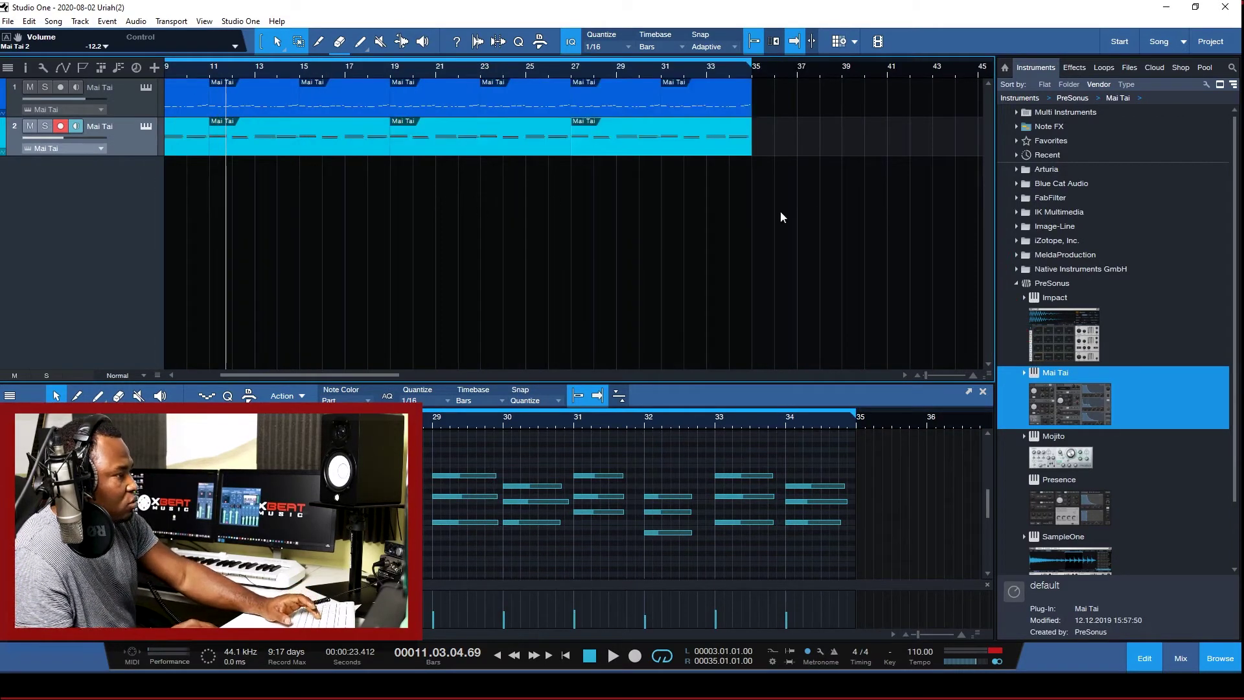
click(725, 103)
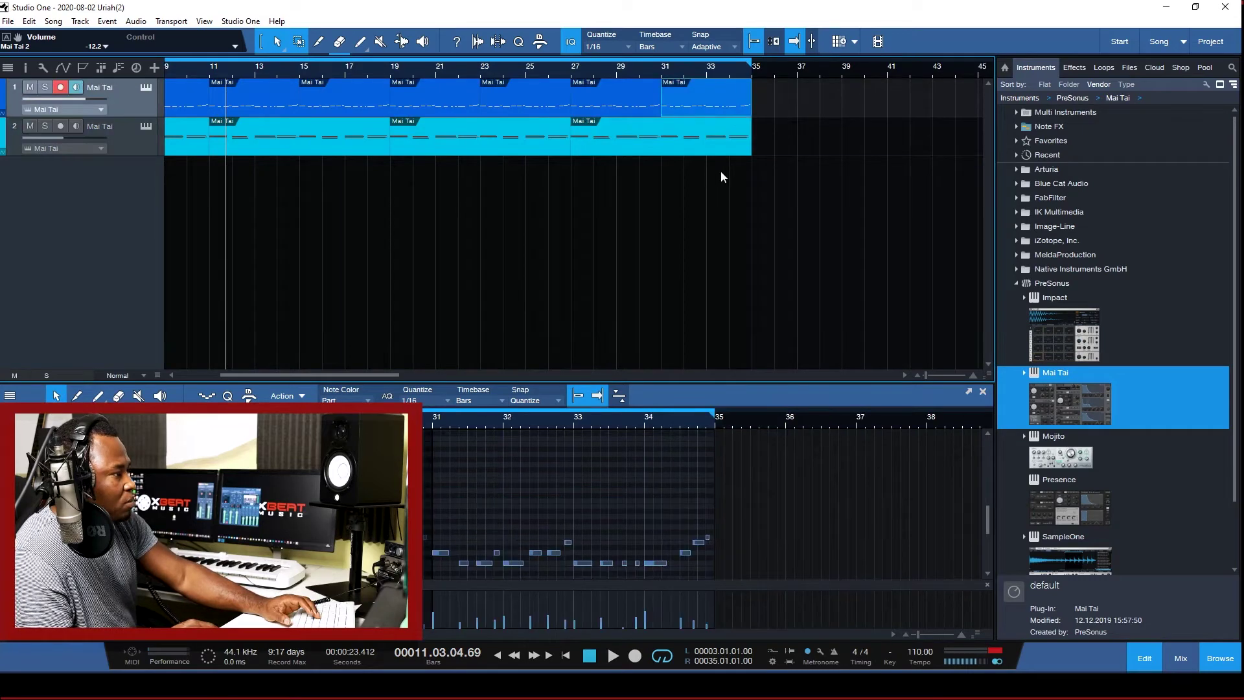
key(w)
key(w)
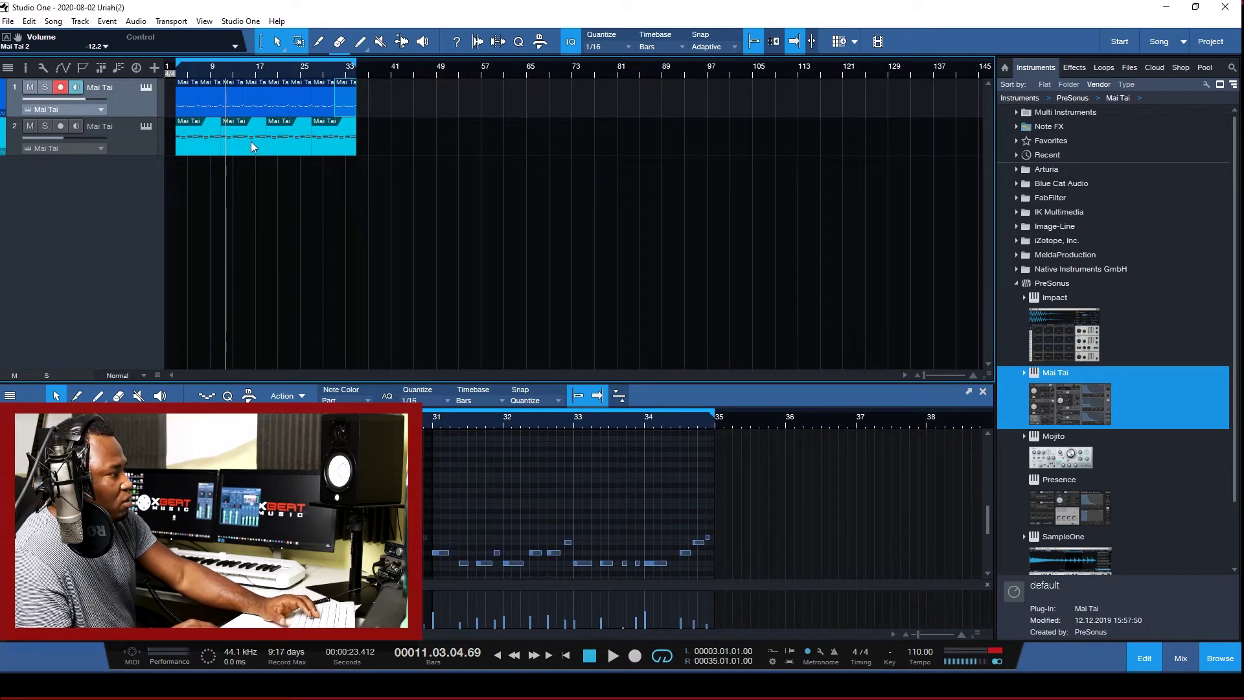
key(Home)
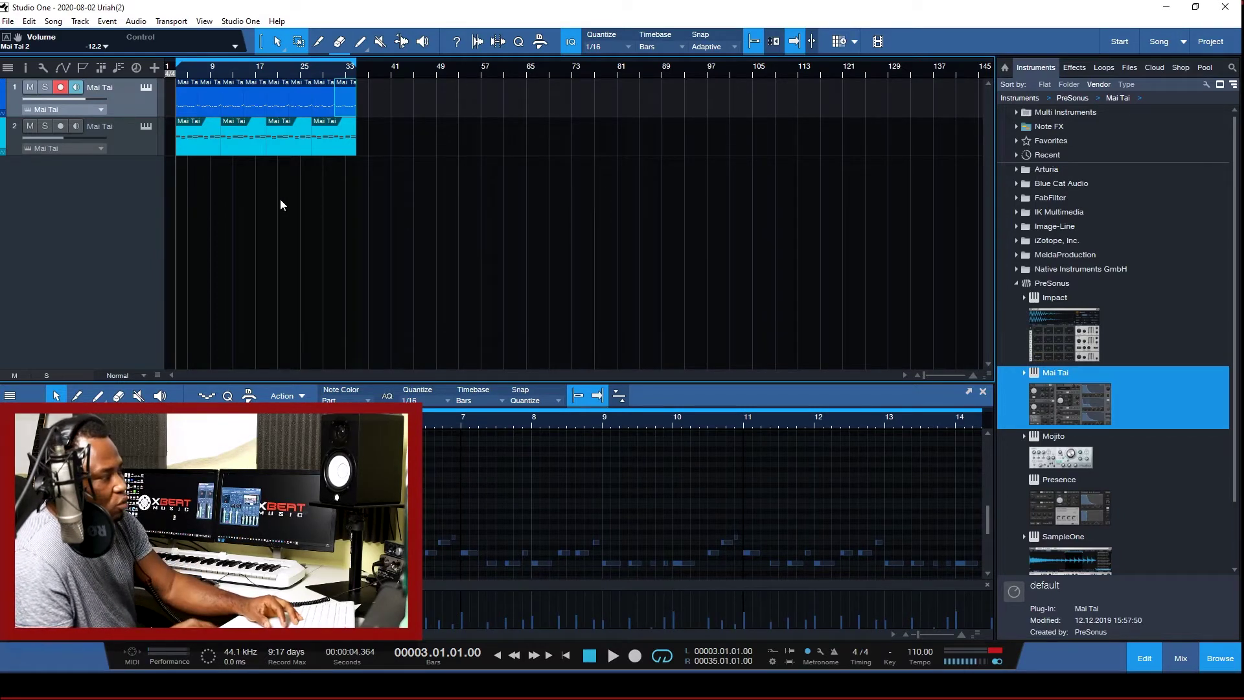
key(space)
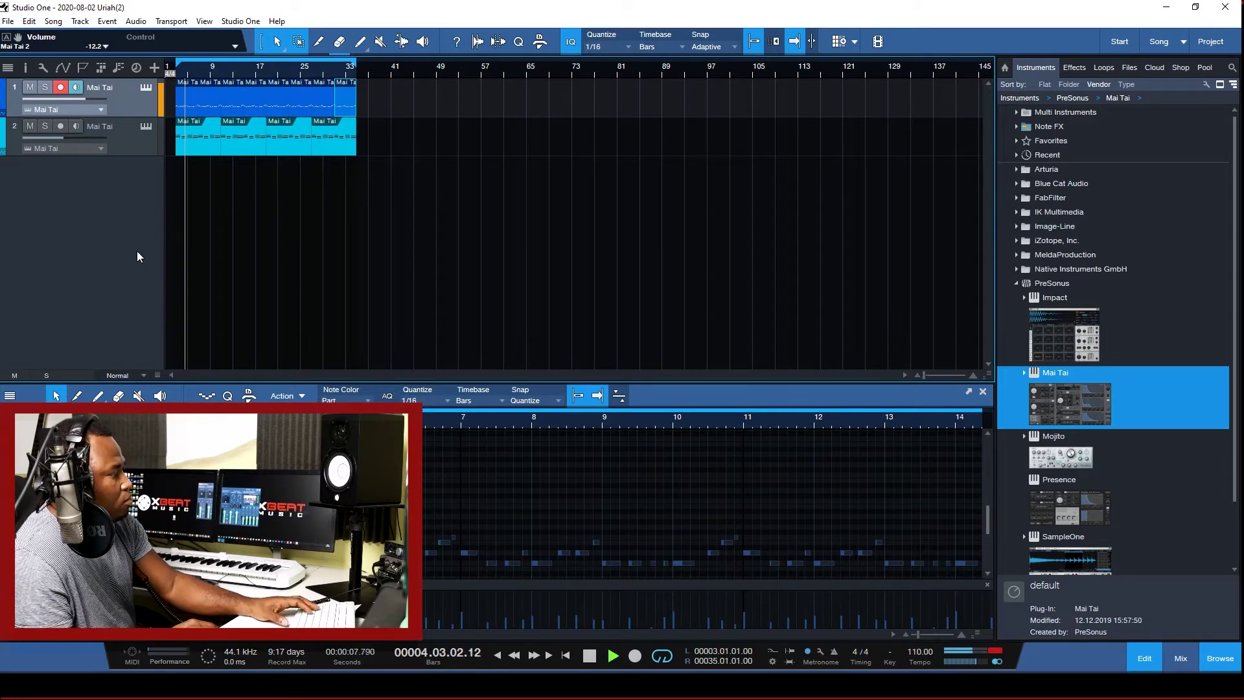
key(space)
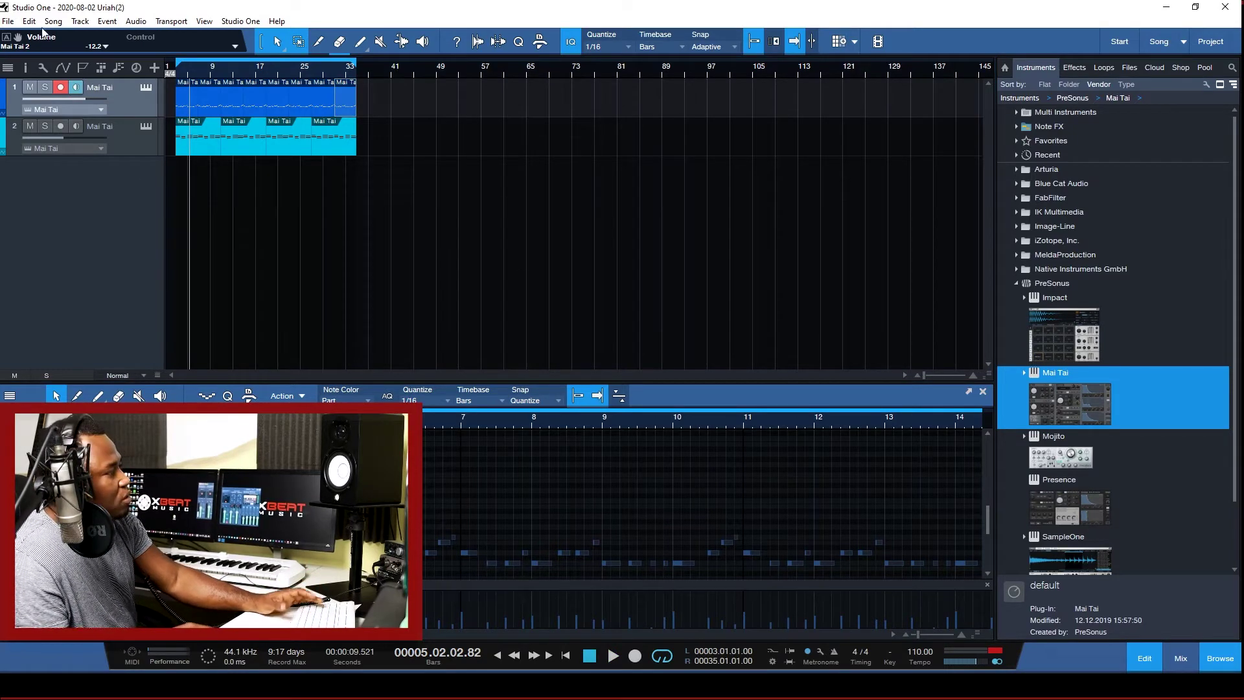
Open the Save As dialog for the song and clear the existing name from the file name
click(9, 21)
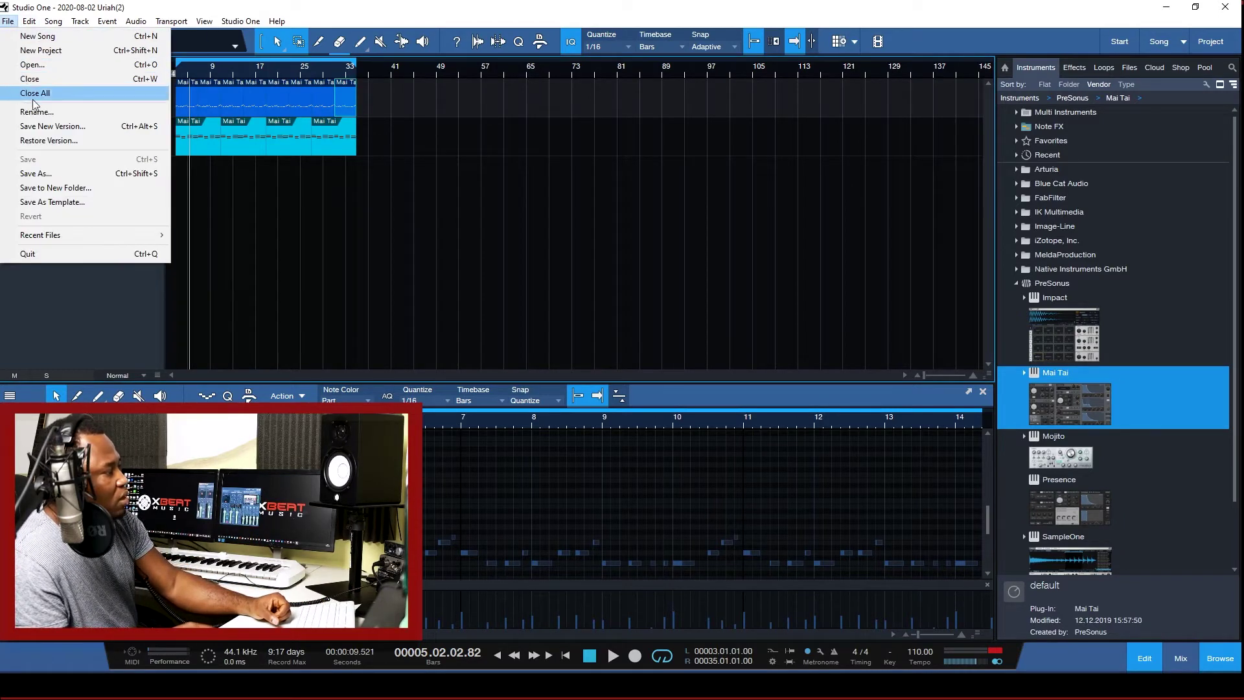
click(48, 173)
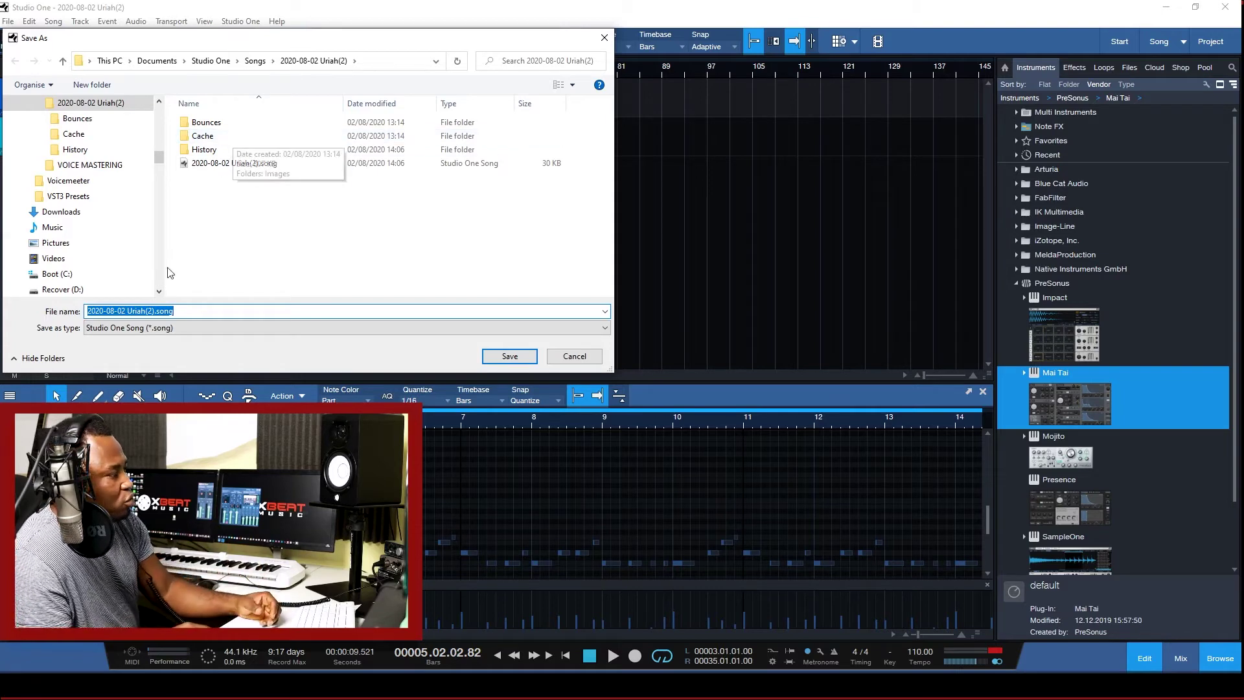
click(131, 311)
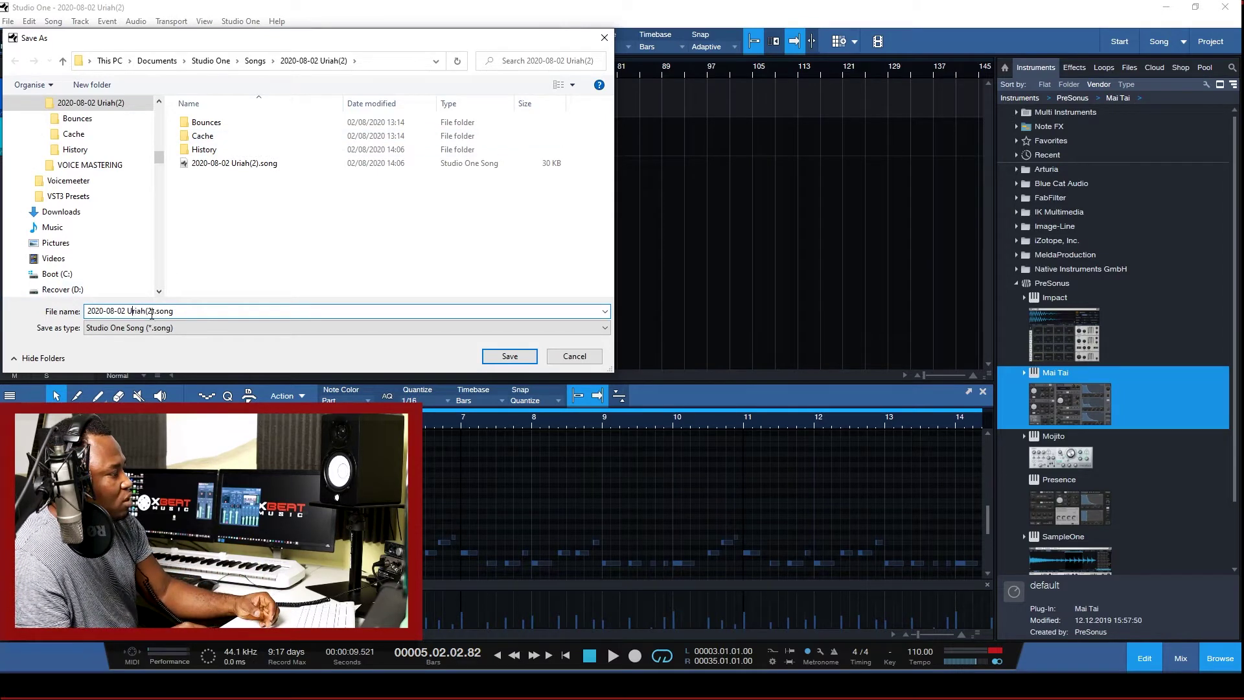
drag(154, 310, 87, 311)
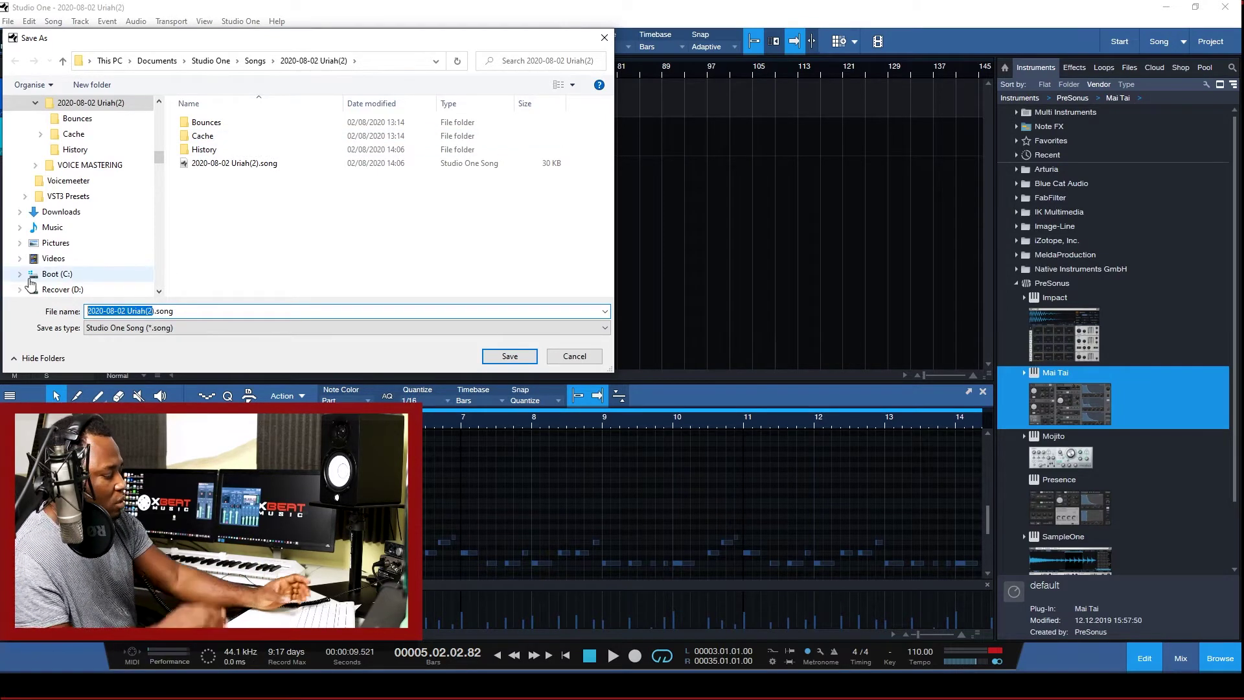
text(uRIAH)
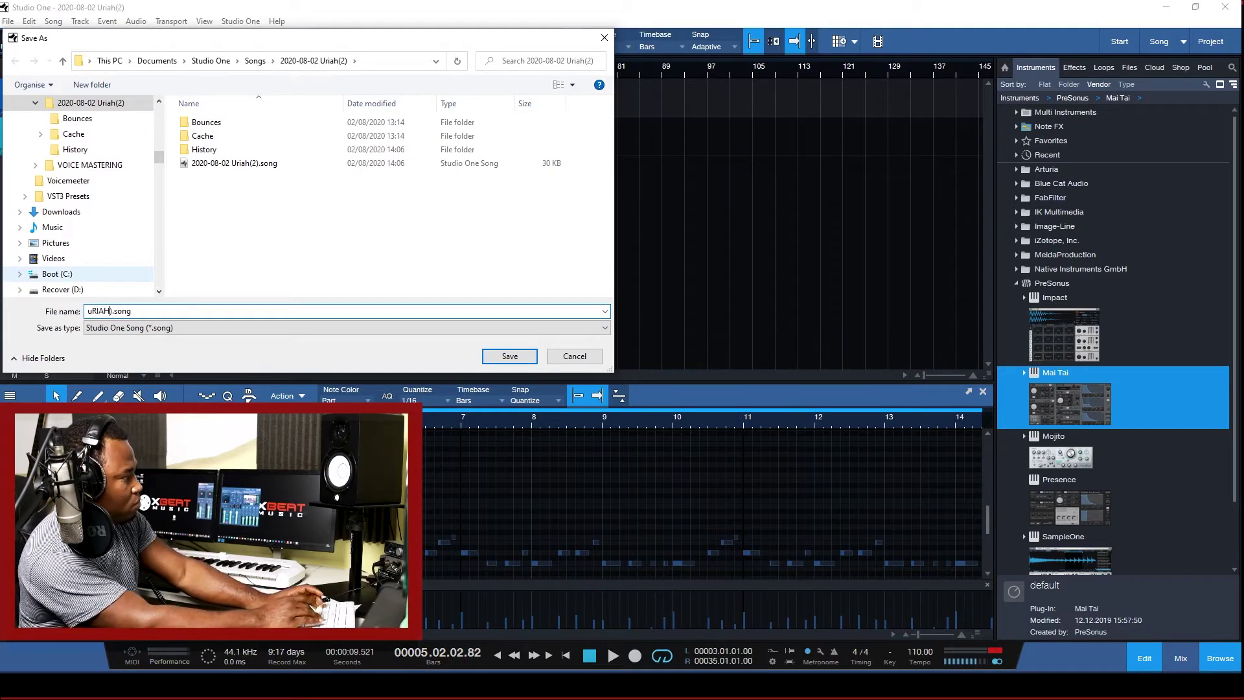
key(BackSpace)
key(BackSpace)
key(BackSpace)
key(BackSpace)
key(BackSpace)
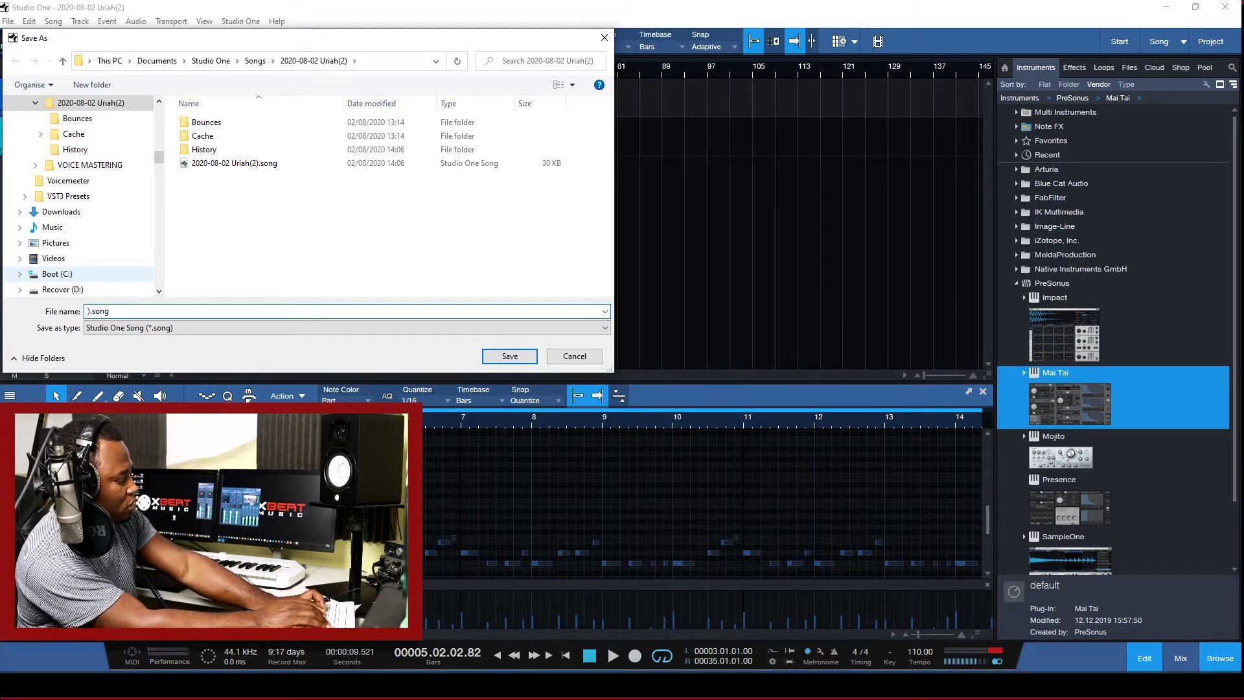
Enter a first name followed by "studio one tutorial" as the song's file name and save it
text(Uriah)
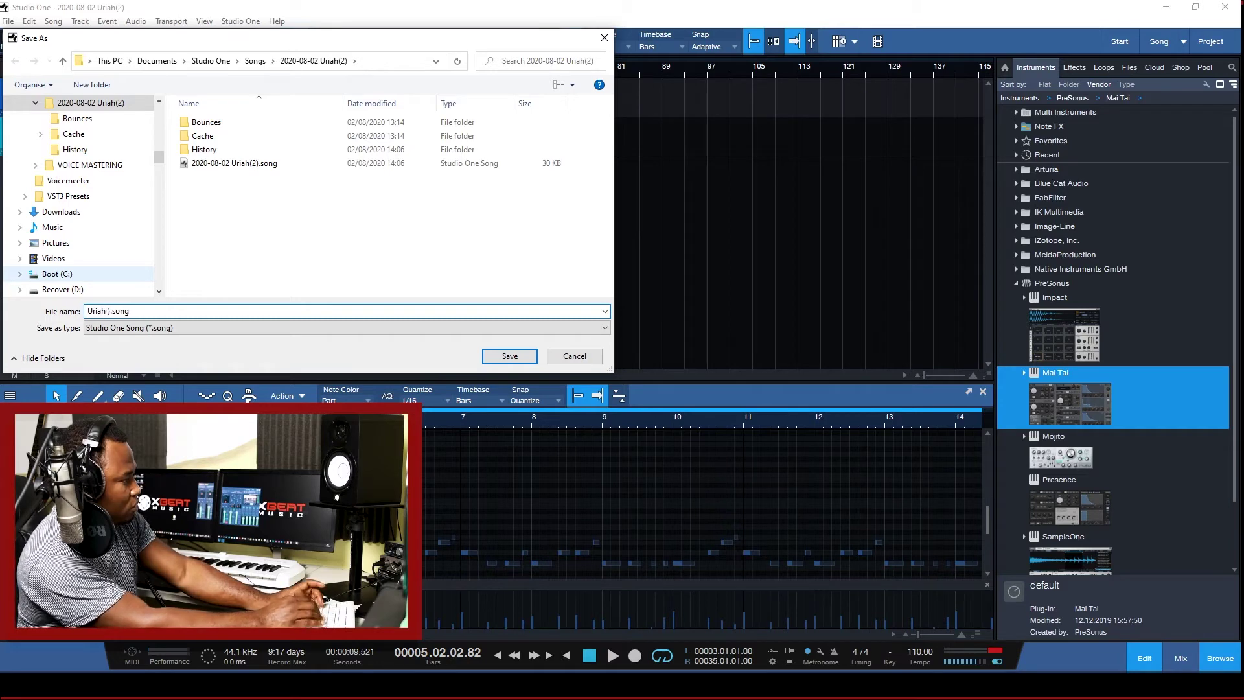
text( studio one )
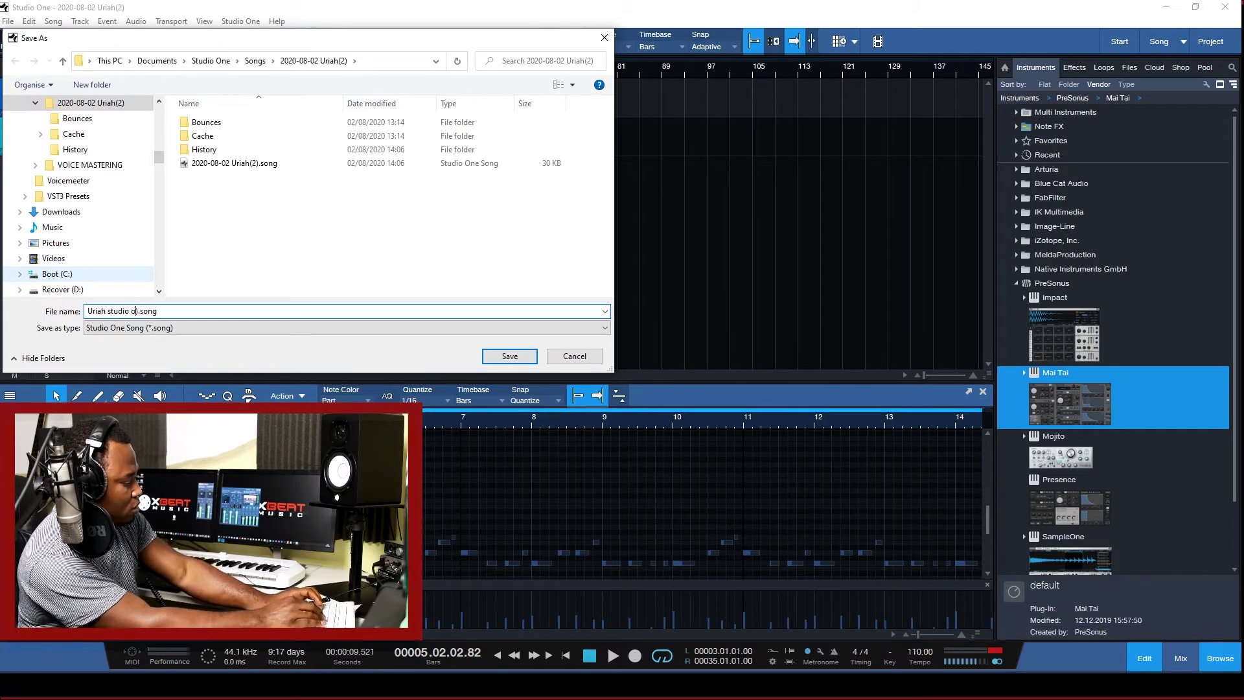
text(tuto)
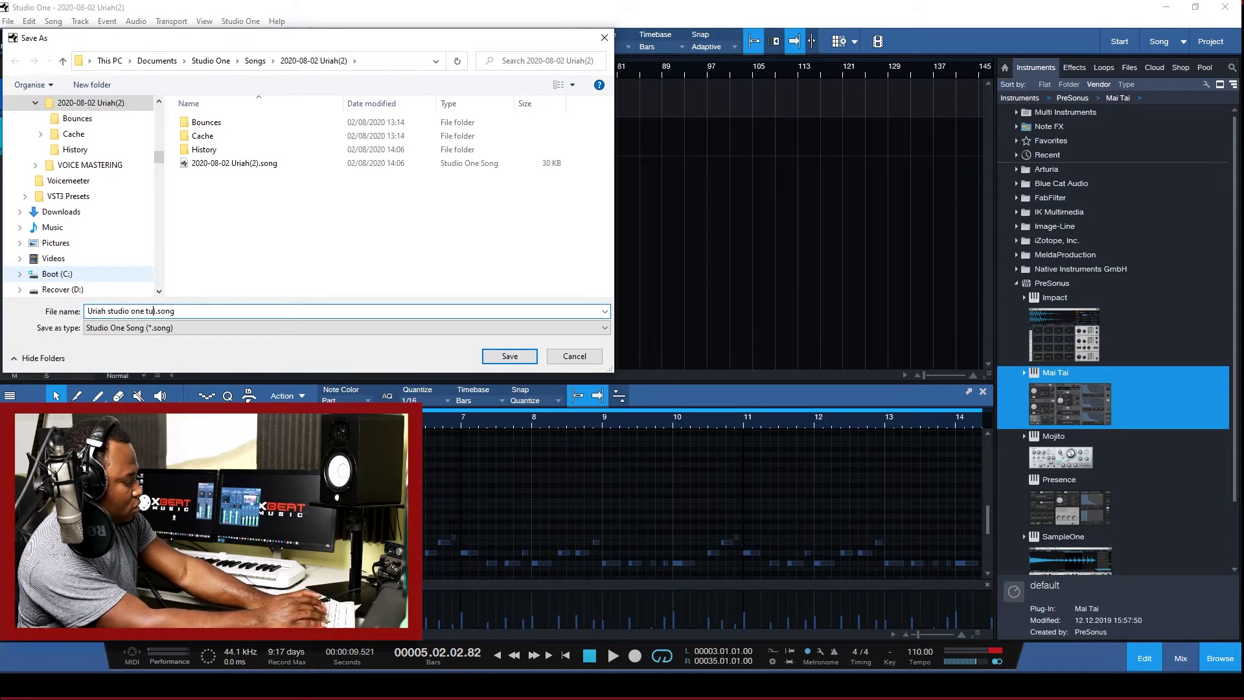
text(rial)
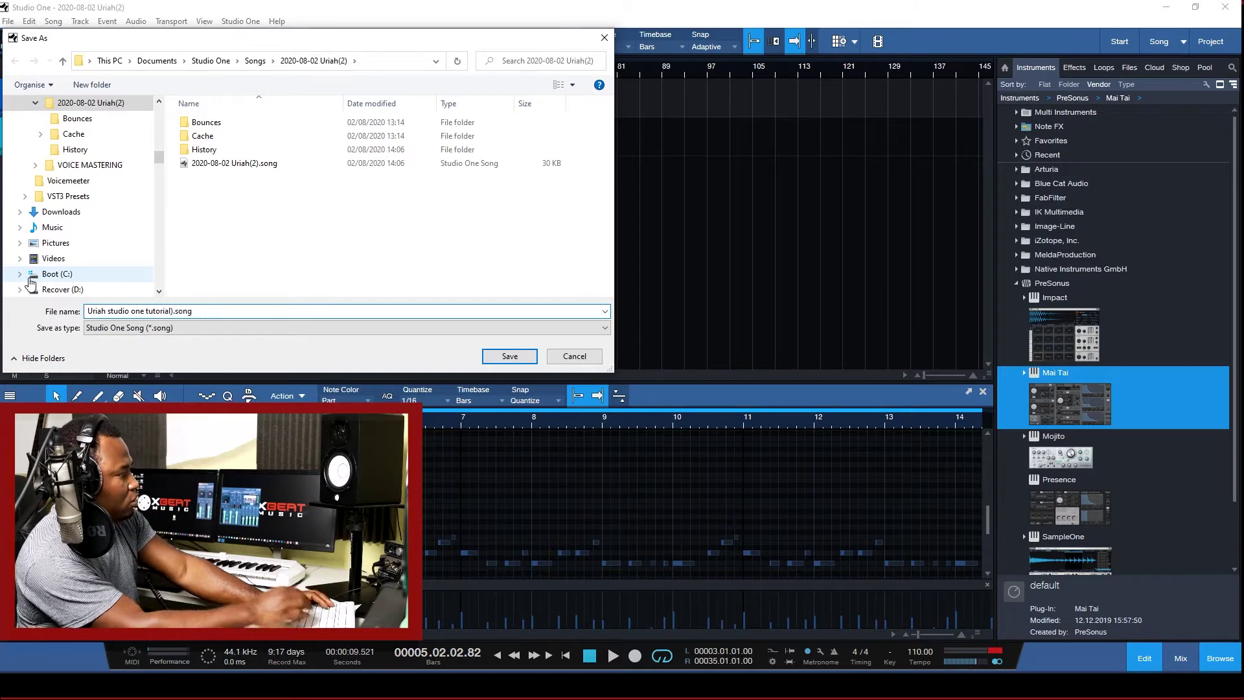
text())
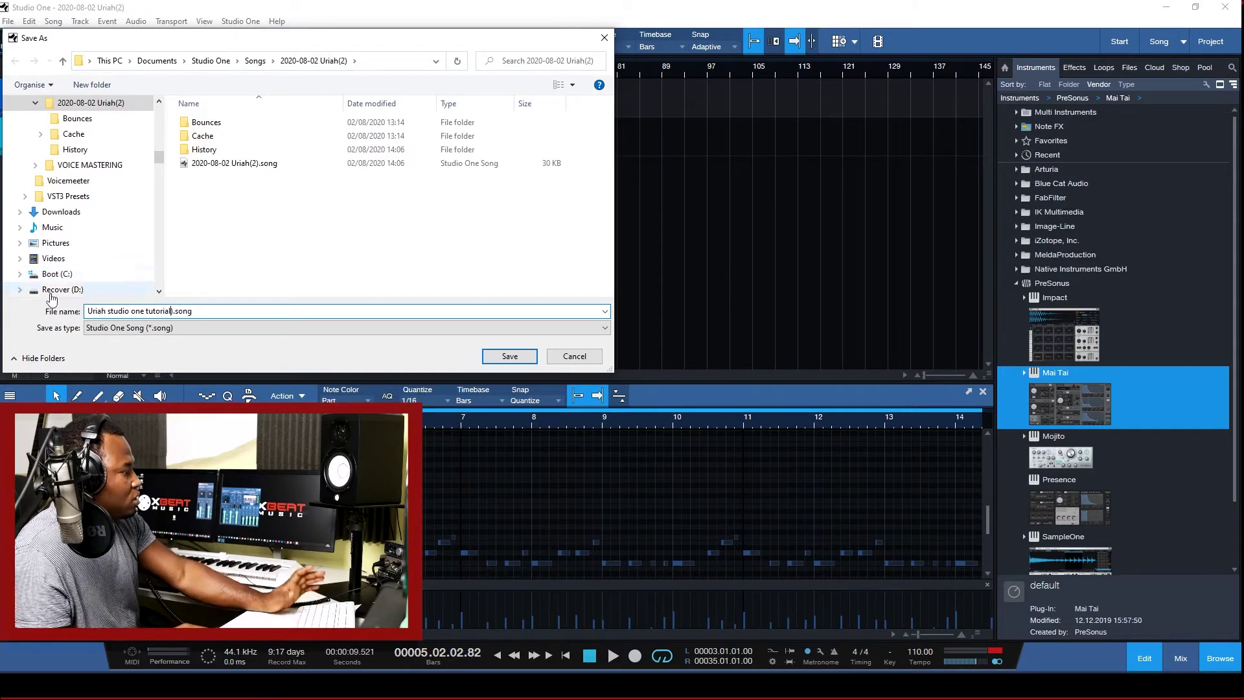
click(510, 357)
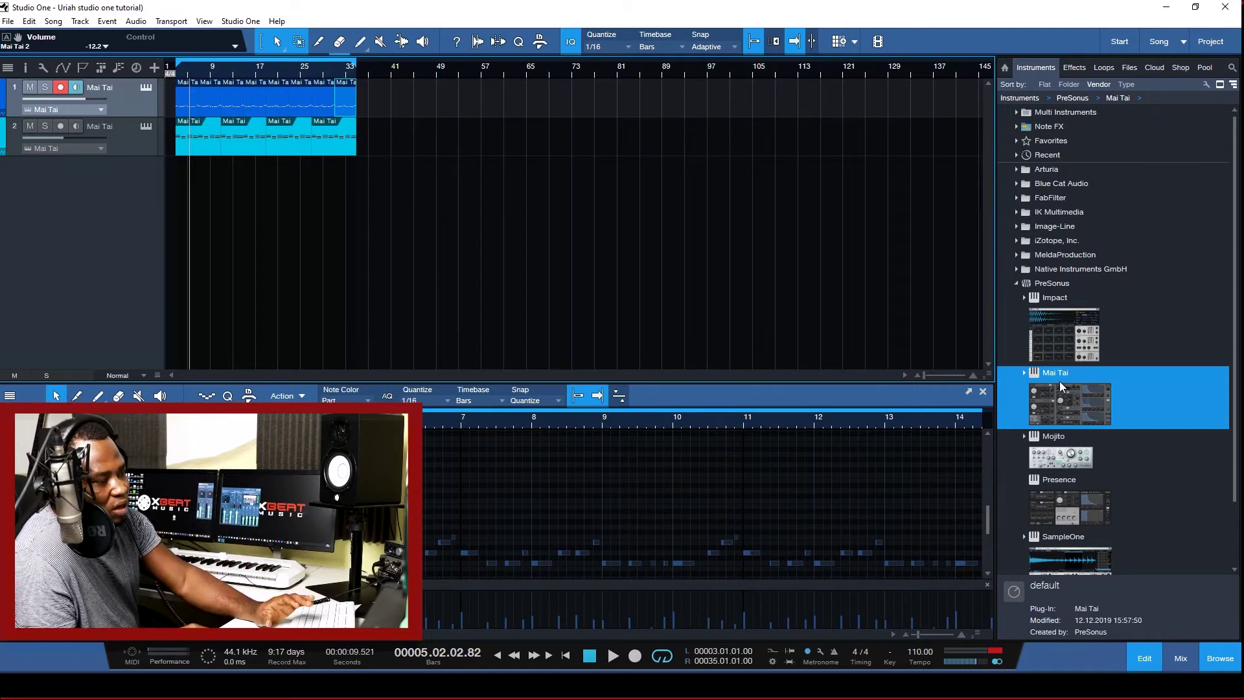
Add a third Mai Tai instrument track with the Melody Activity preset and close the instrument window
drag(1090, 375, 104, 217)
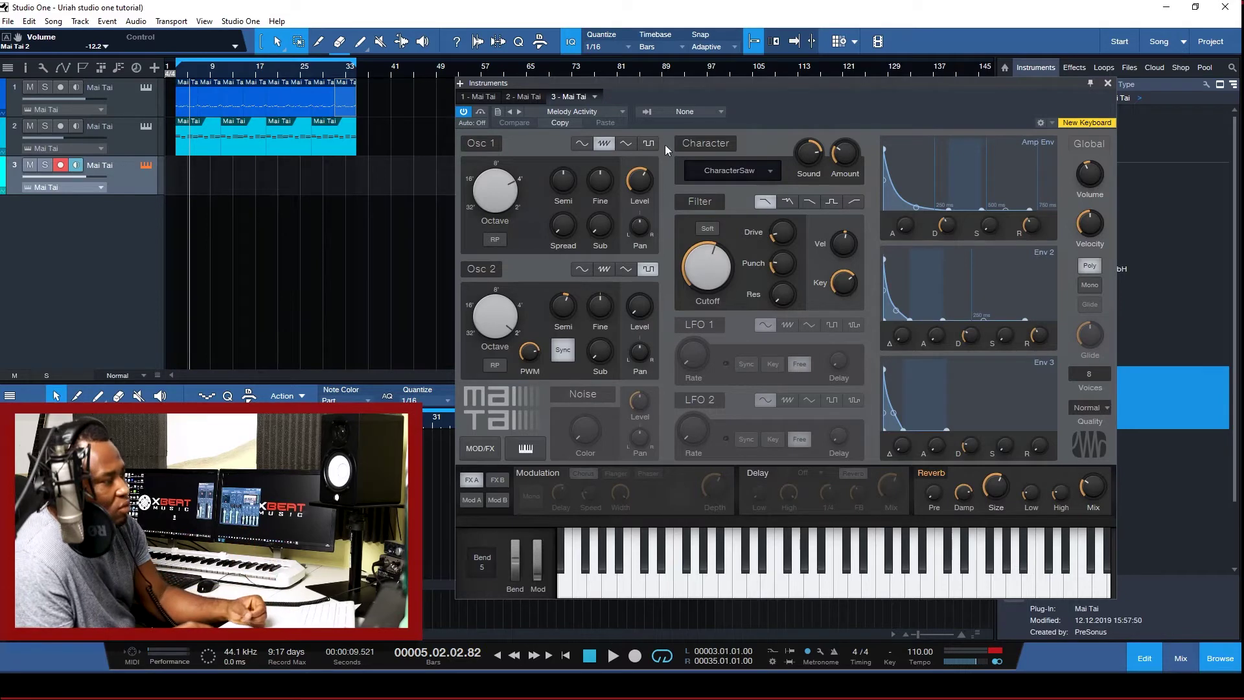
click(595, 111)
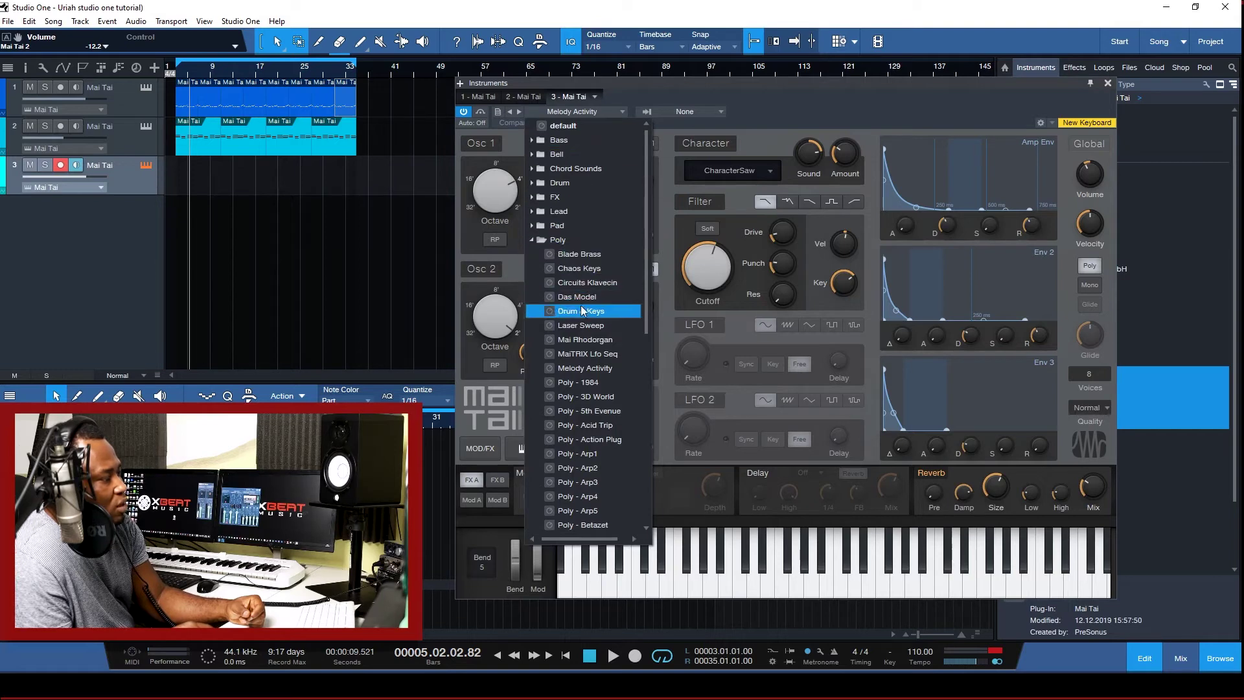
click(765, 89)
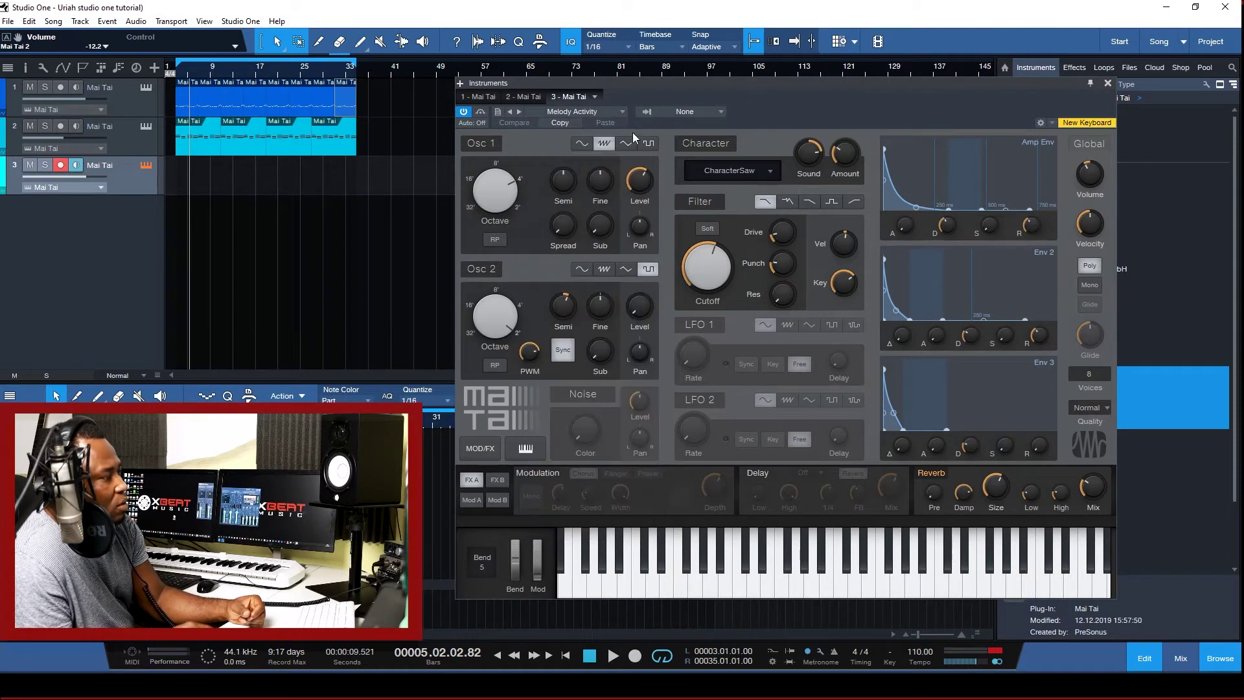
click(574, 110)
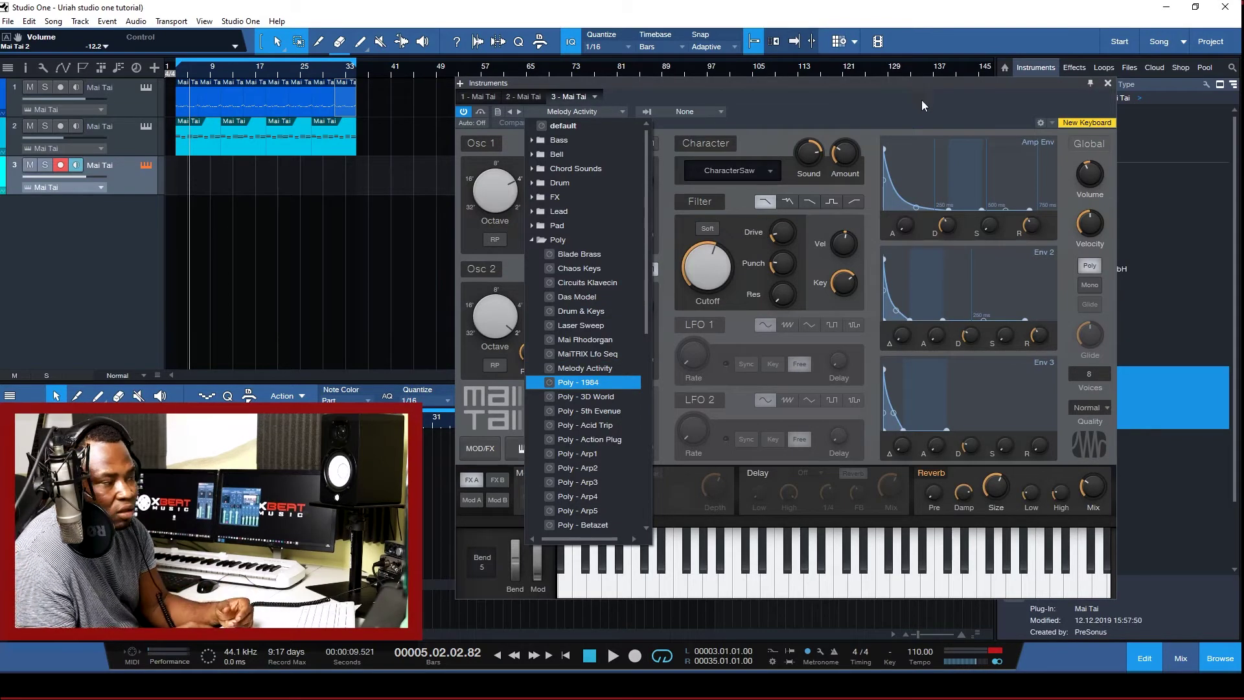
click(1110, 81)
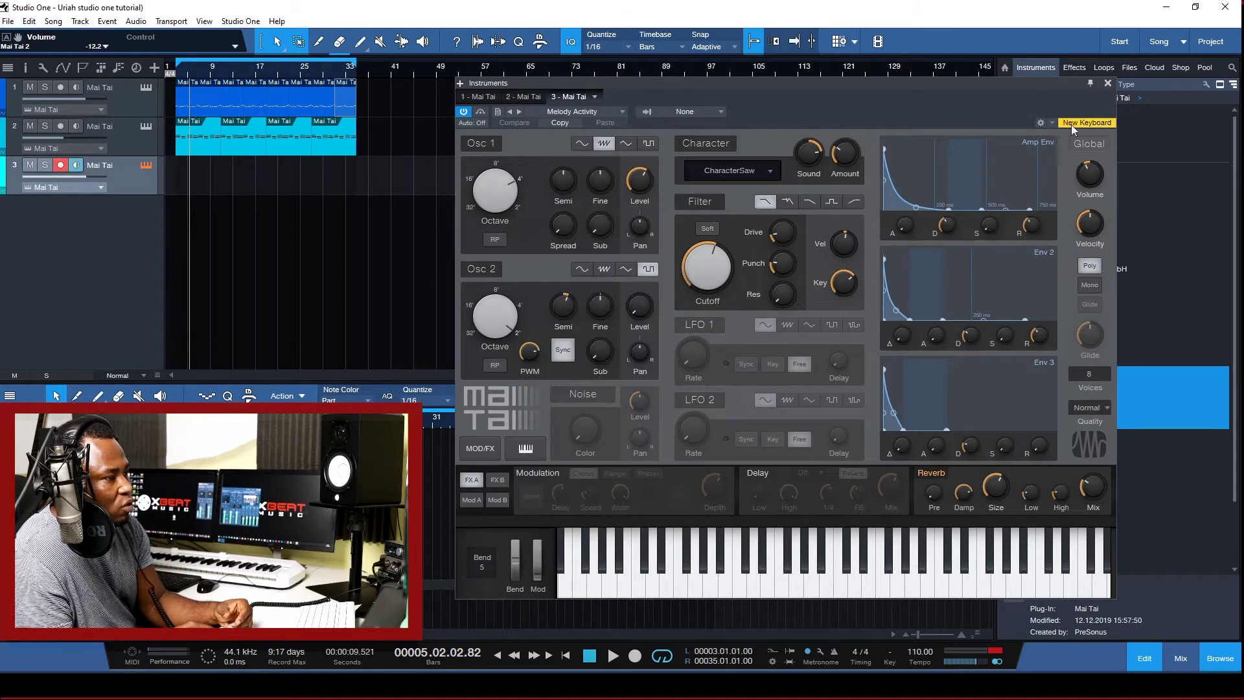
click(1107, 84)
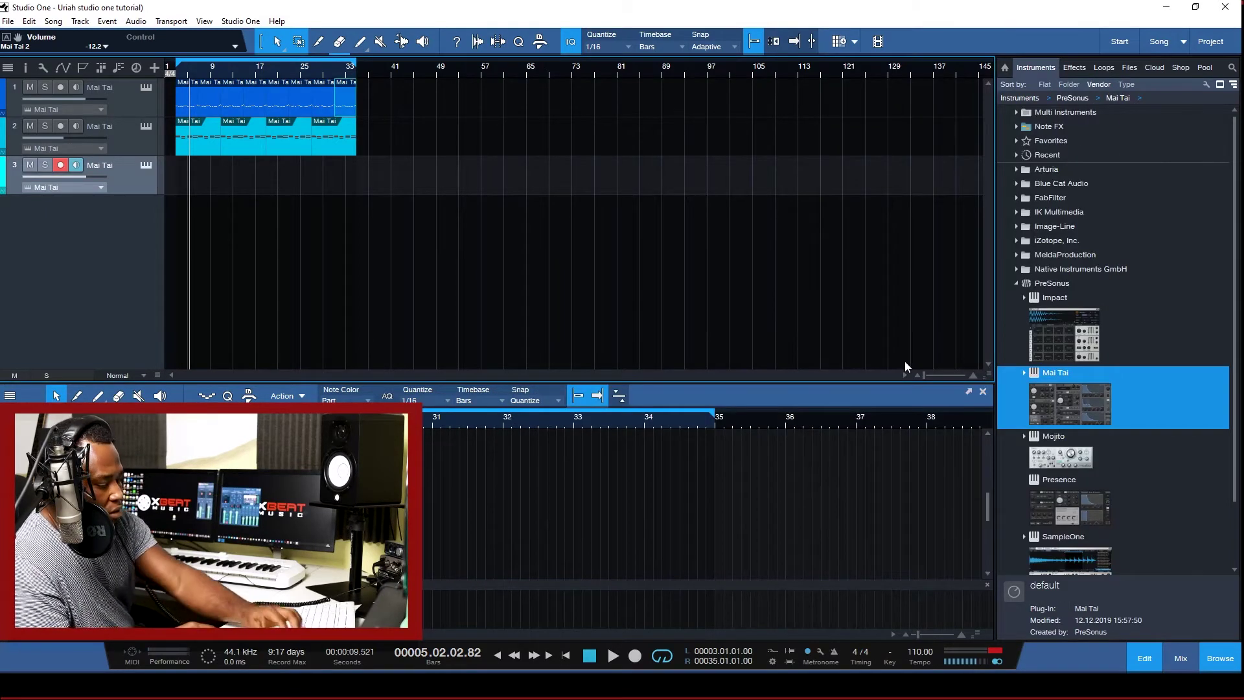
Record a melody part on the third Mai Tai track from bar 3 to about bar 20
key(KP_1)
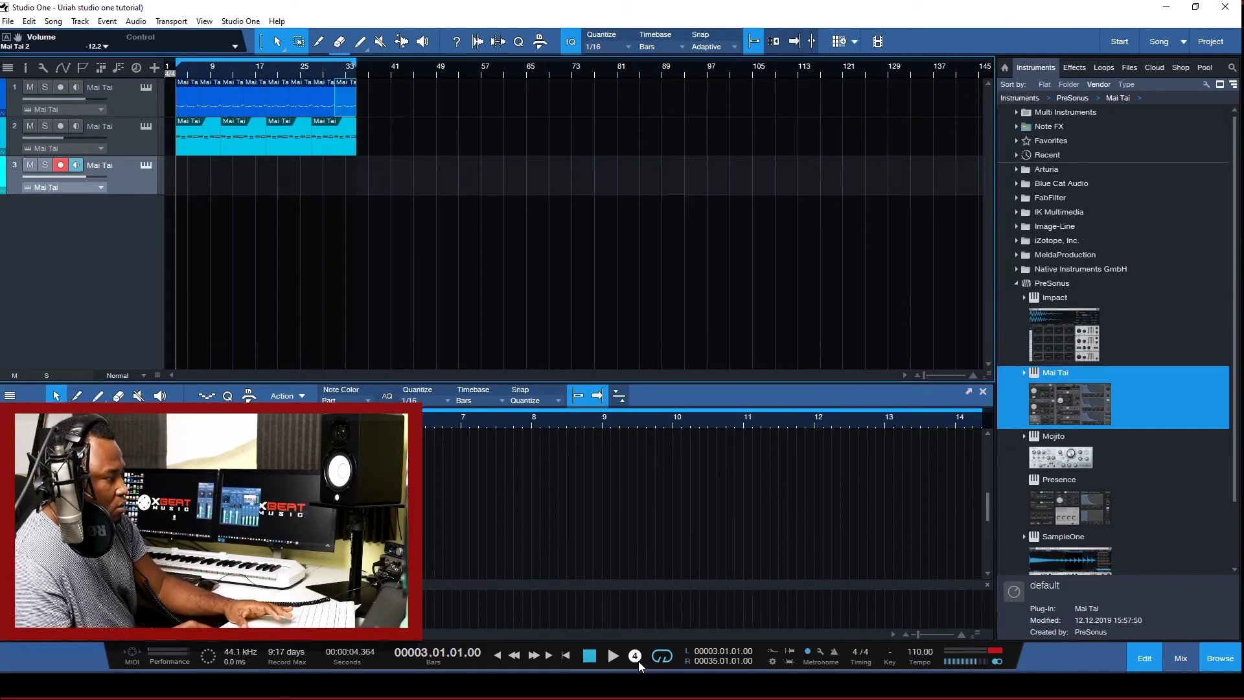
click(637, 660)
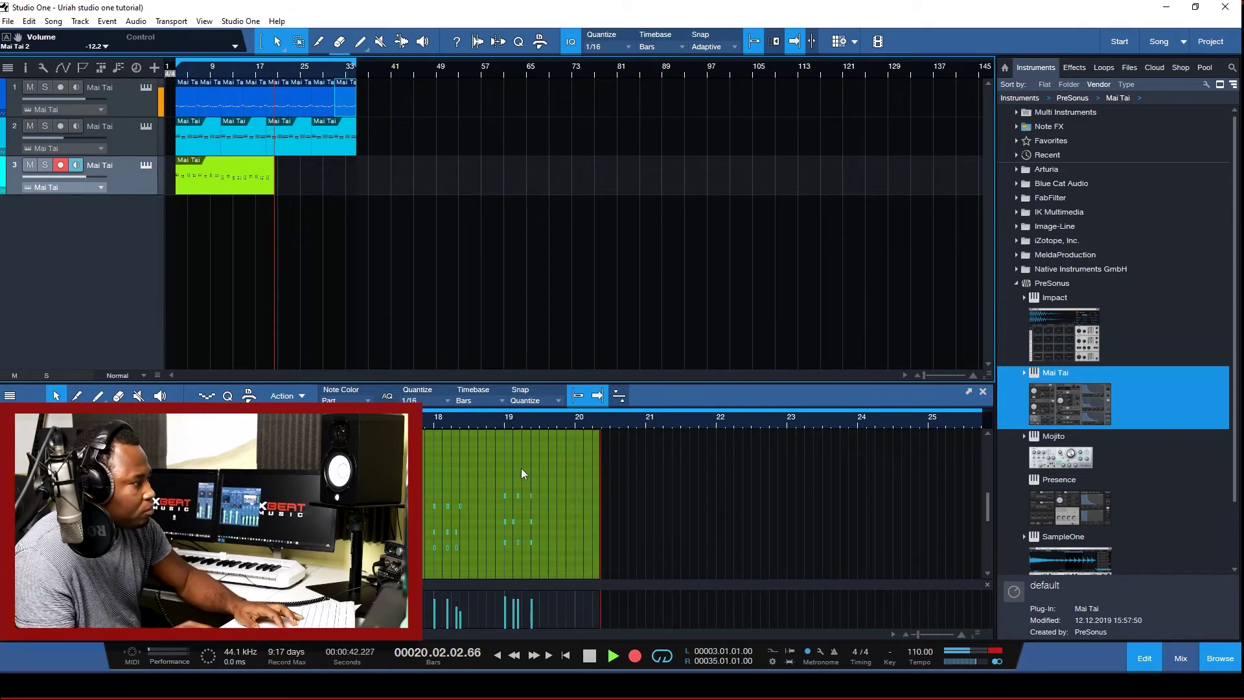
key(space)
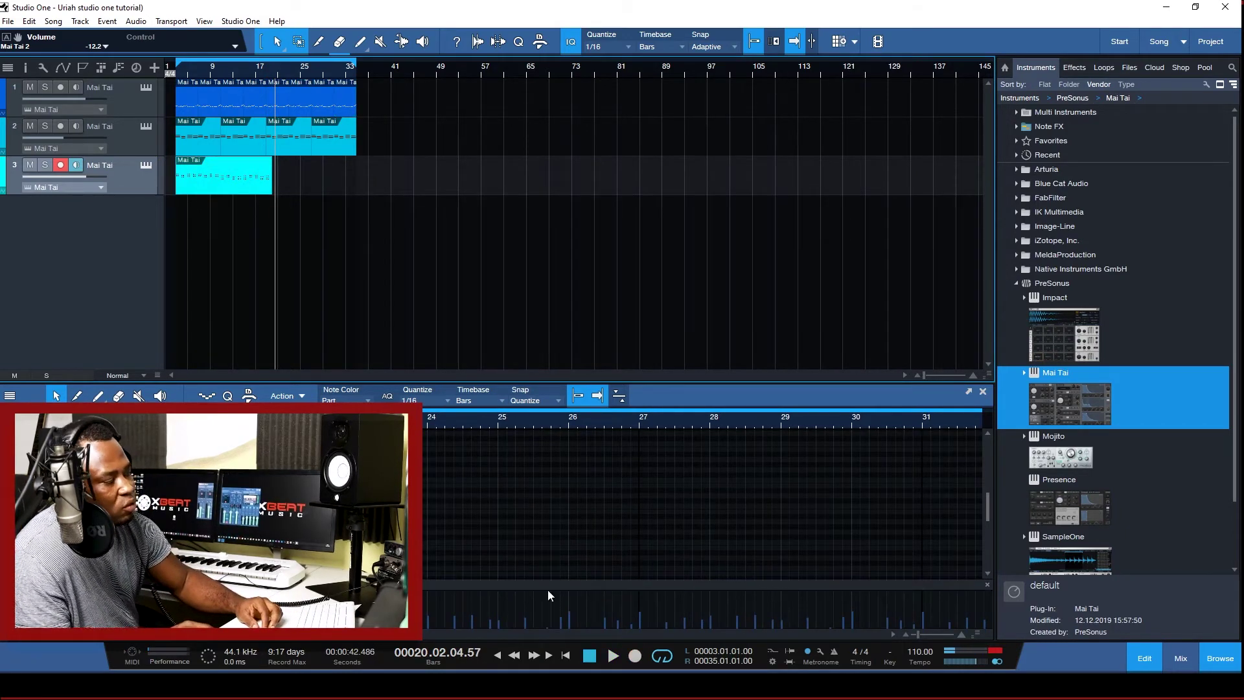
key(e)
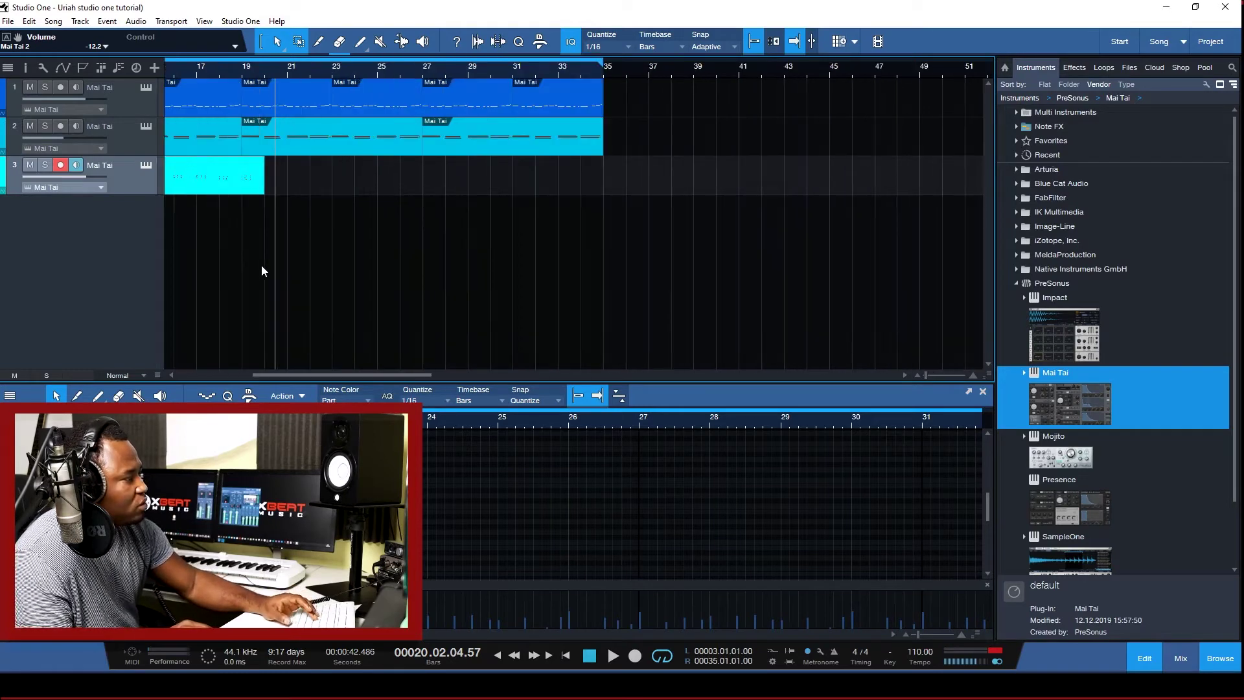
Open the recorded melody part for note editing and set the velocity of all its notes to 80%
drag(319, 372, 248, 374)
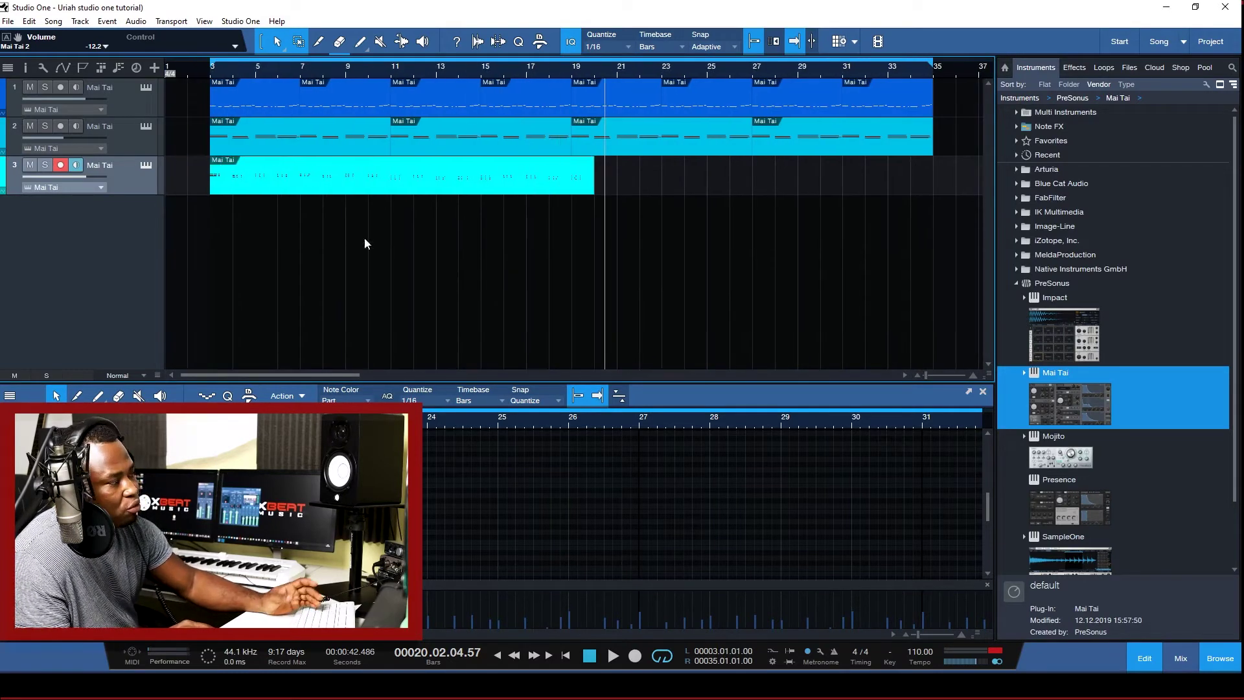
click(352, 179)
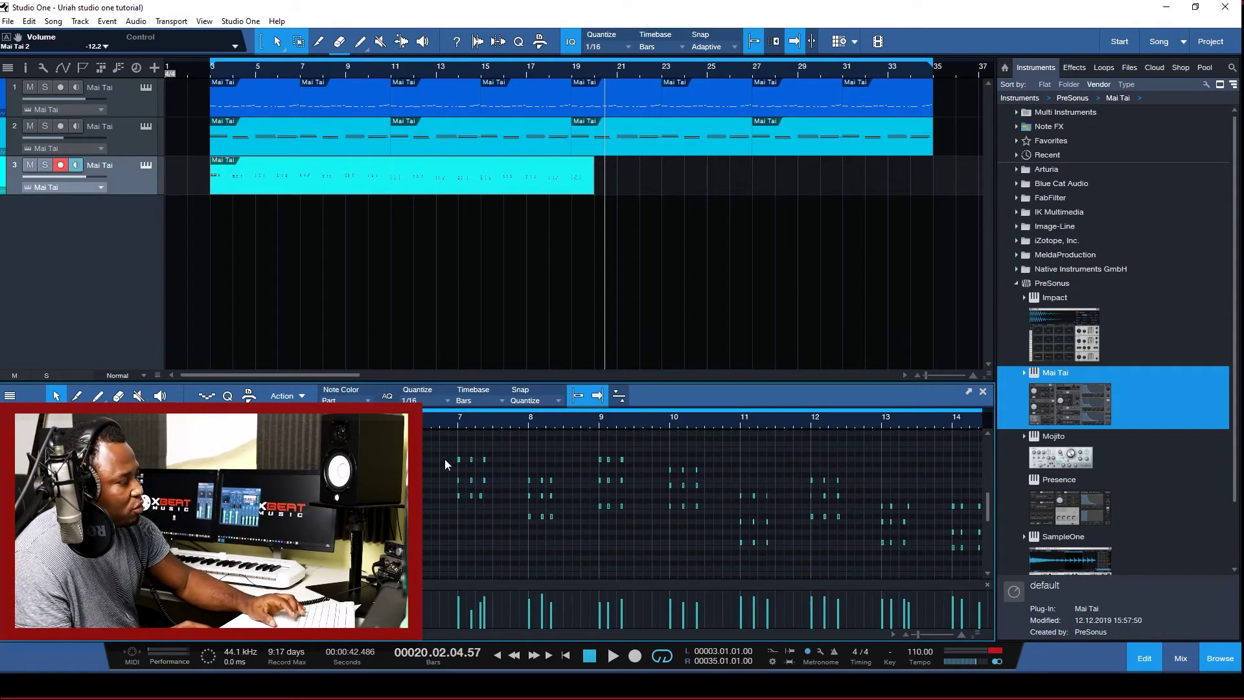
click(479, 449)
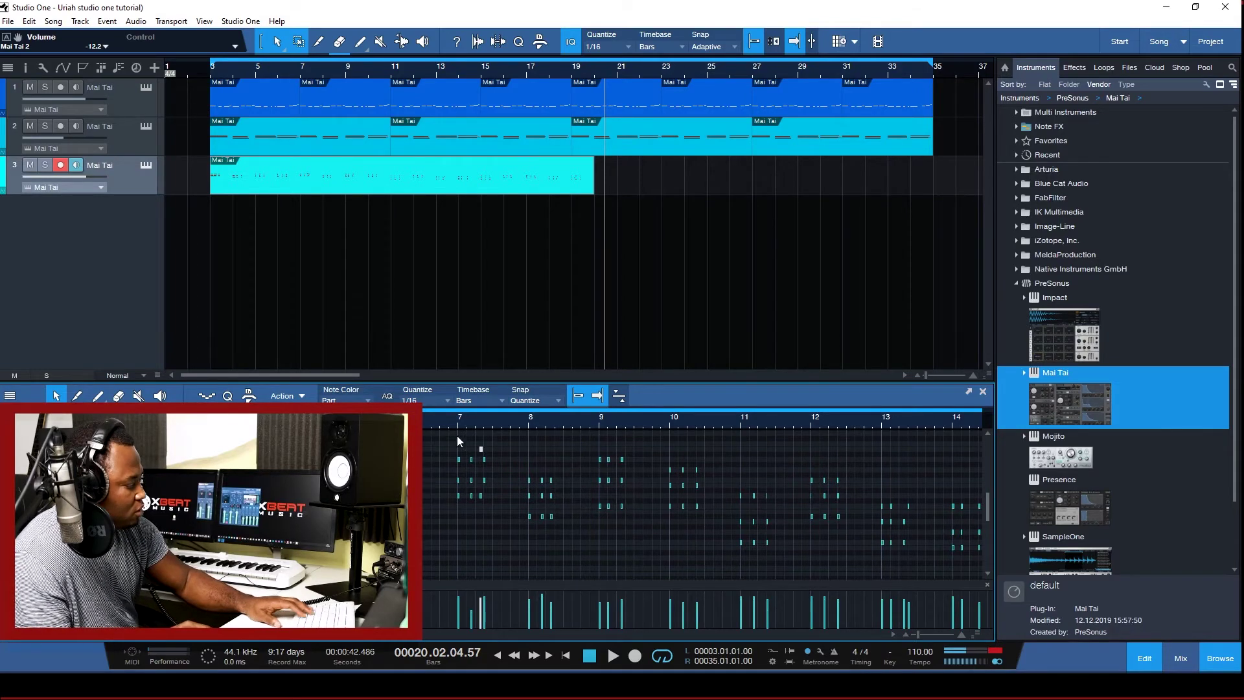
key(ctrl+z)
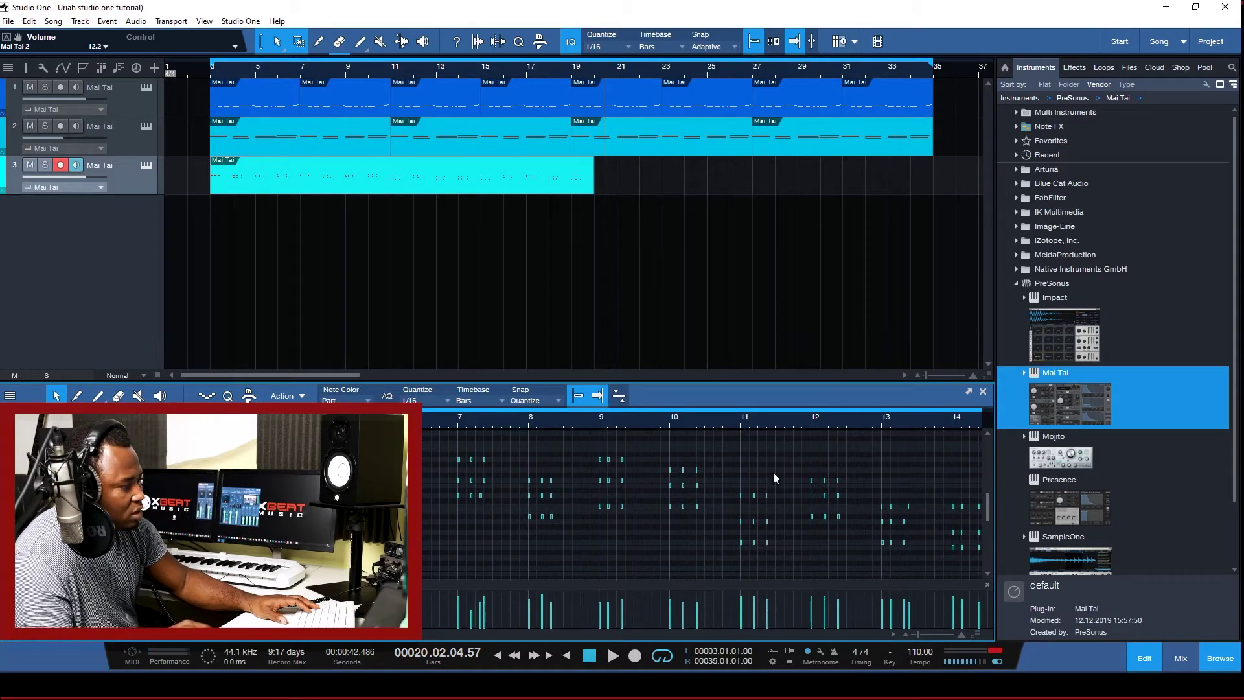
key(ctrl+a)
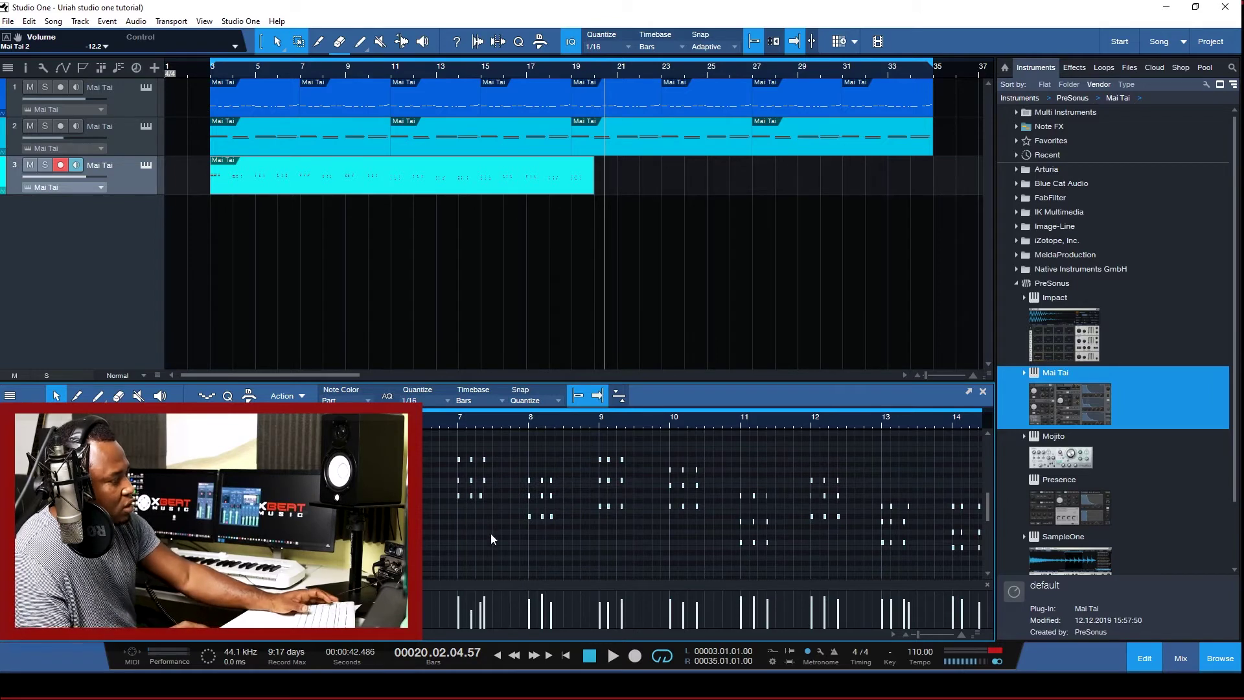
right_click(542, 481)
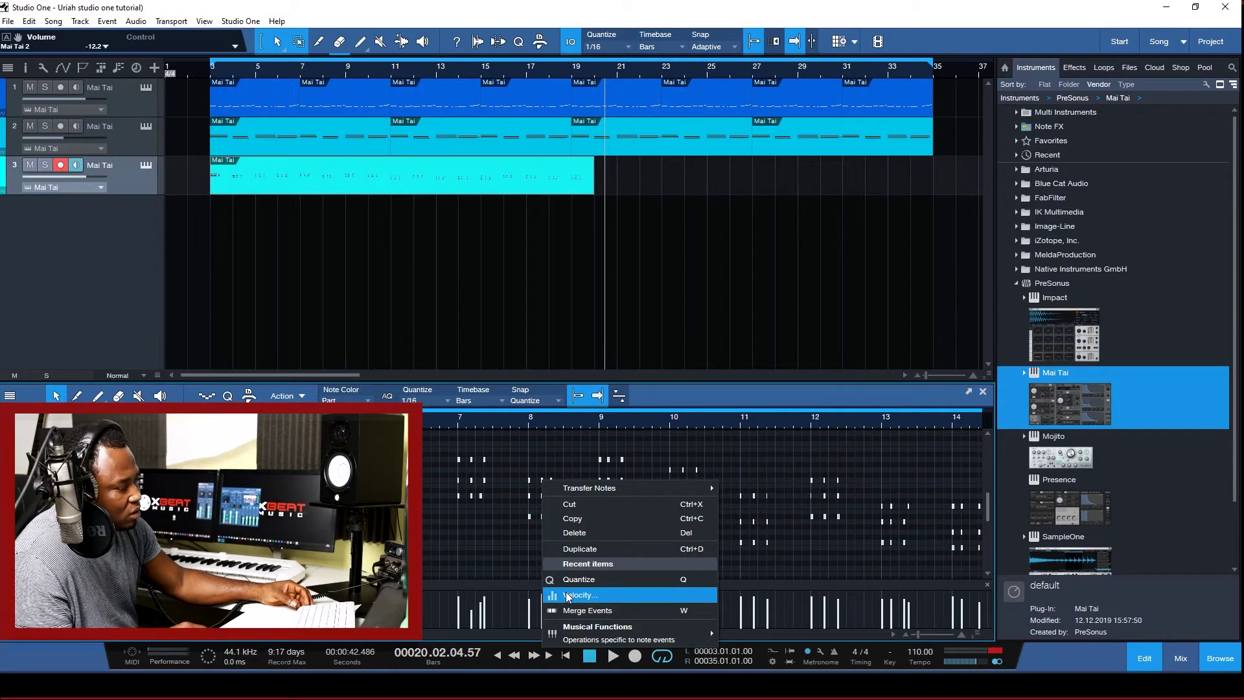
right_click(459, 462)
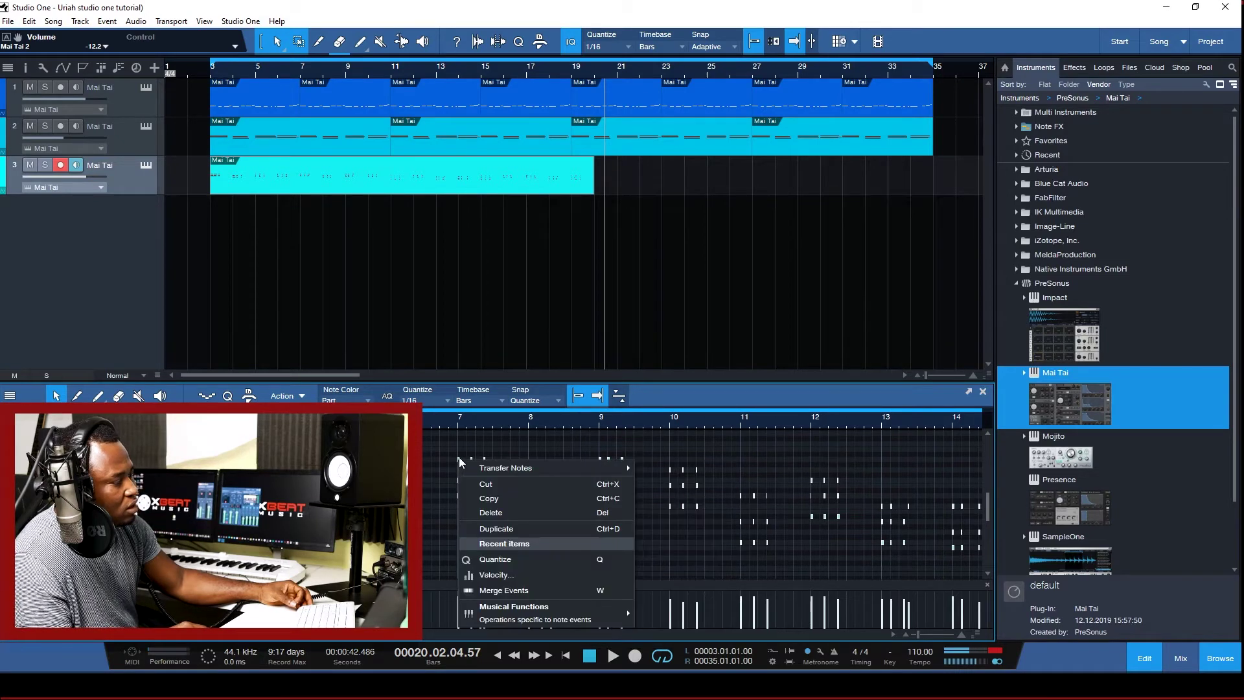
click(494, 575)
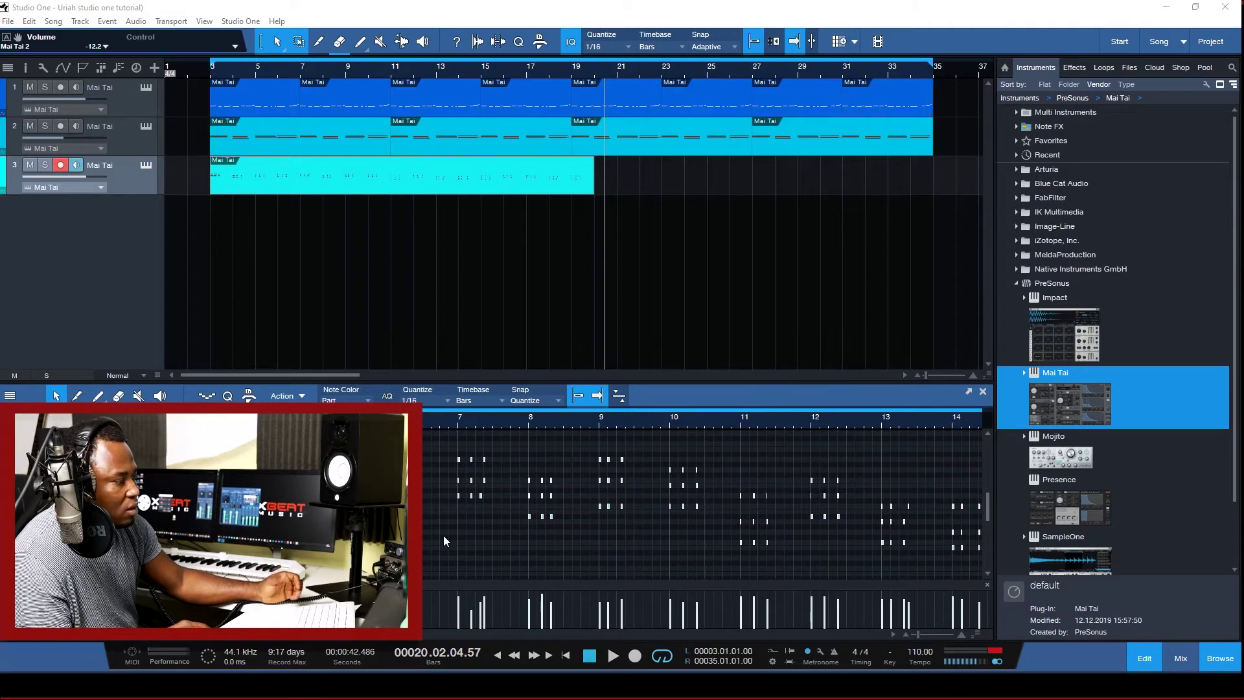
drag(2, 194, 761, 282)
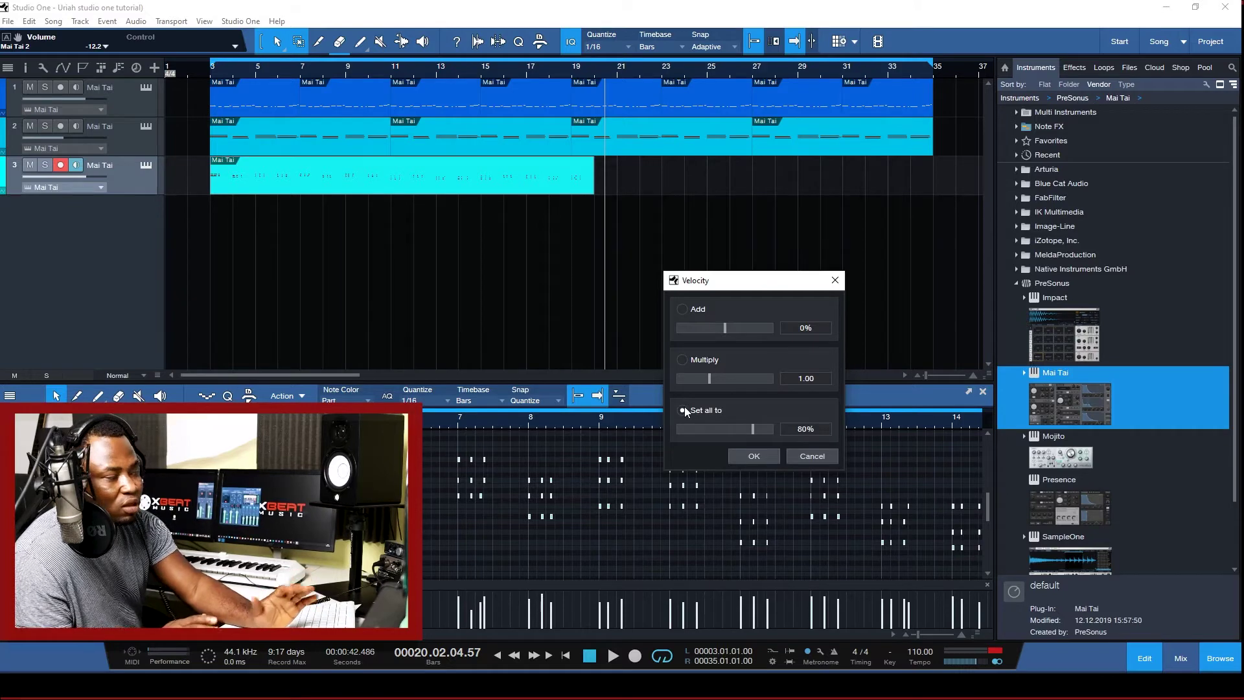
click(759, 457)
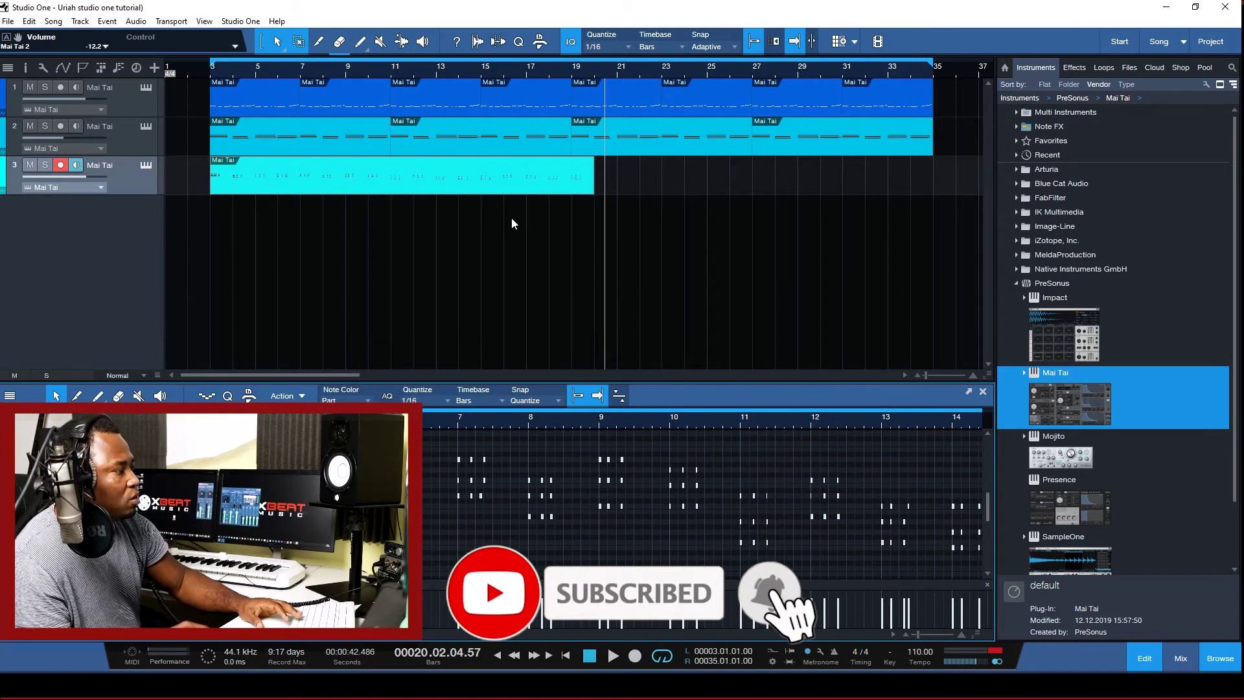
Cut the melody part off at bar 19 and duplicate the trimmed part directly behind itself up to bar 35
key(5)
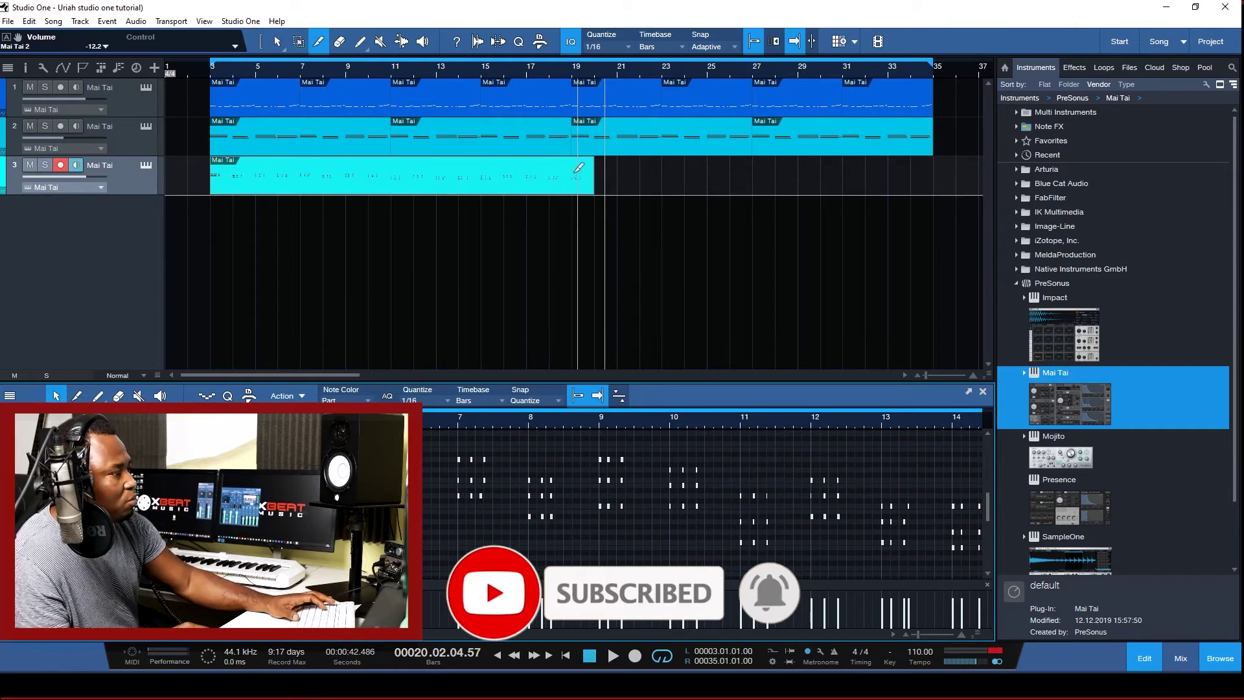
click(572, 172)
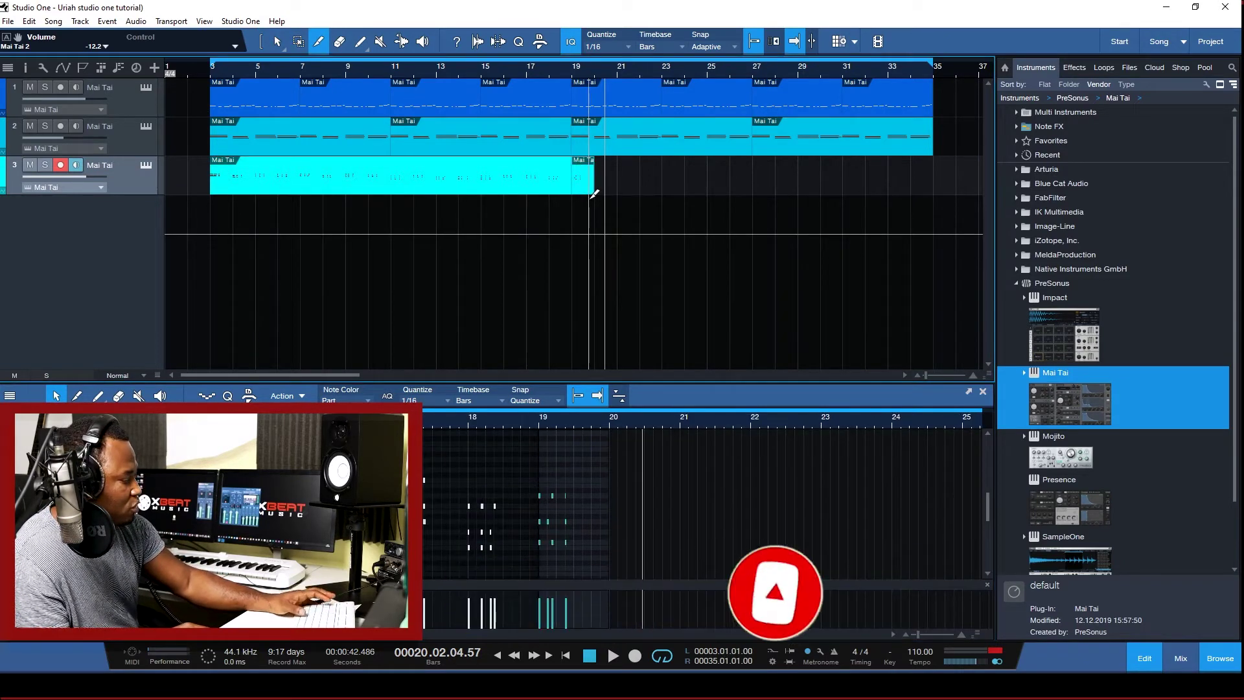
key(1)
click(585, 182)
key(Delete)
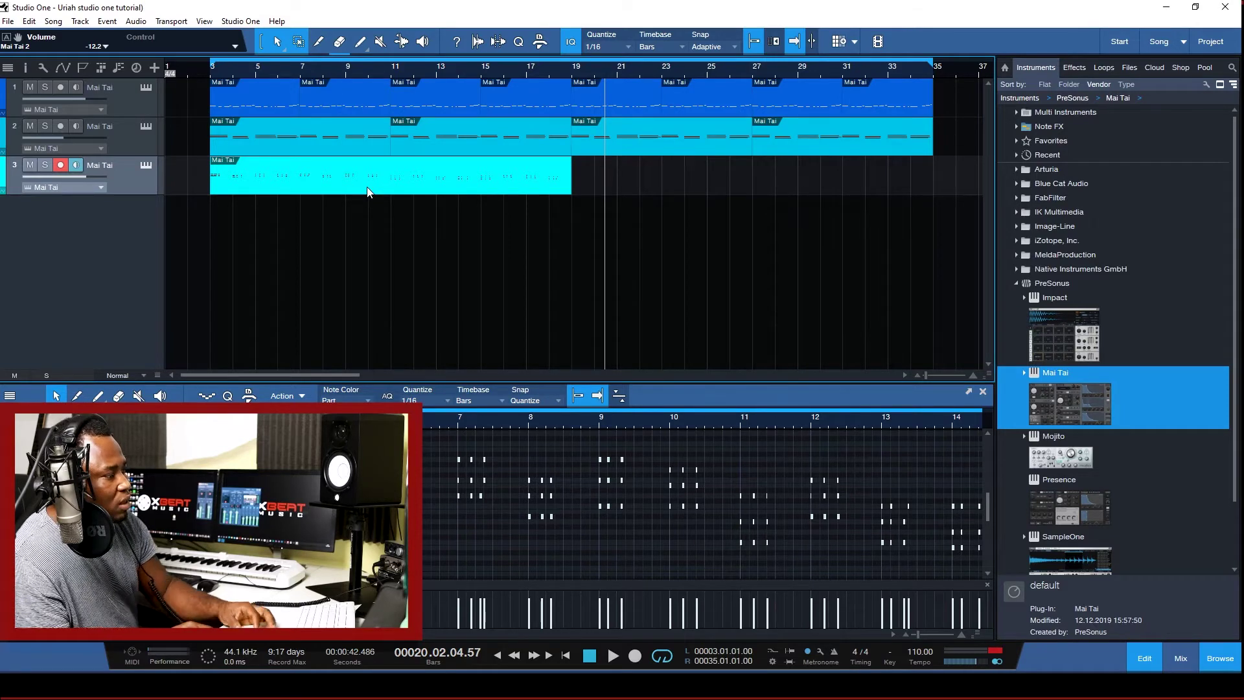
key(d)
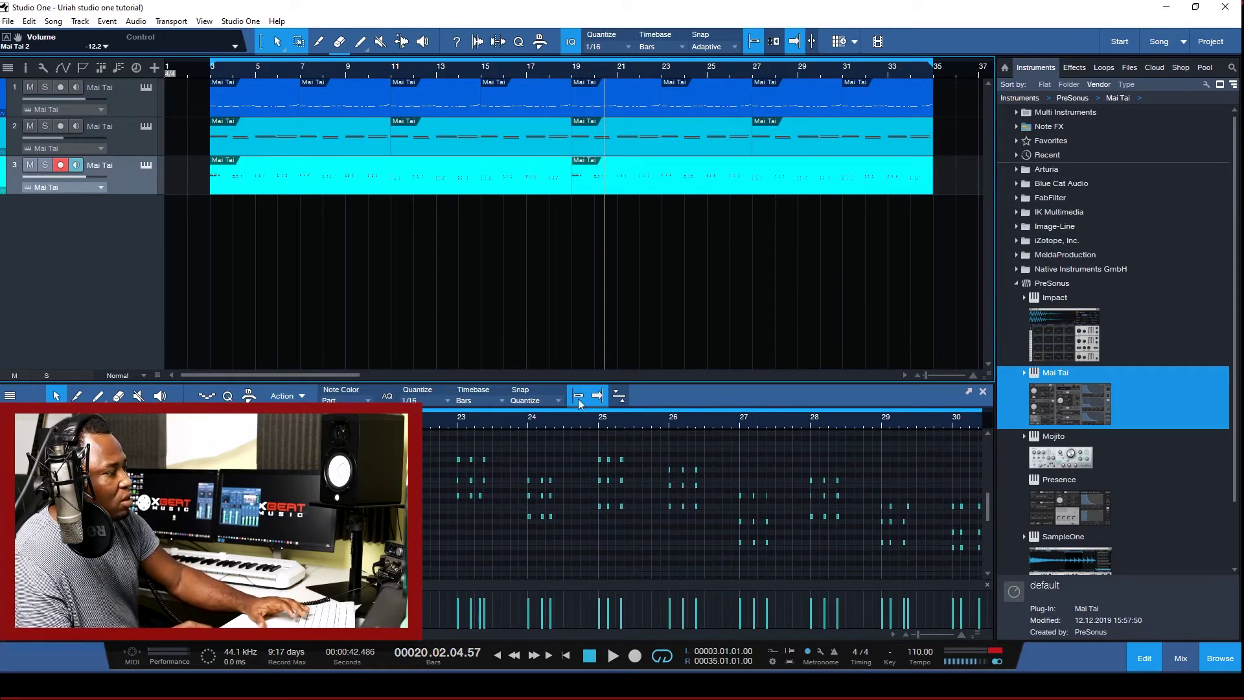
Play back the three tracks from bar 3 and lower the melody track's volume to -9.5 dB
key(w)
key(w)
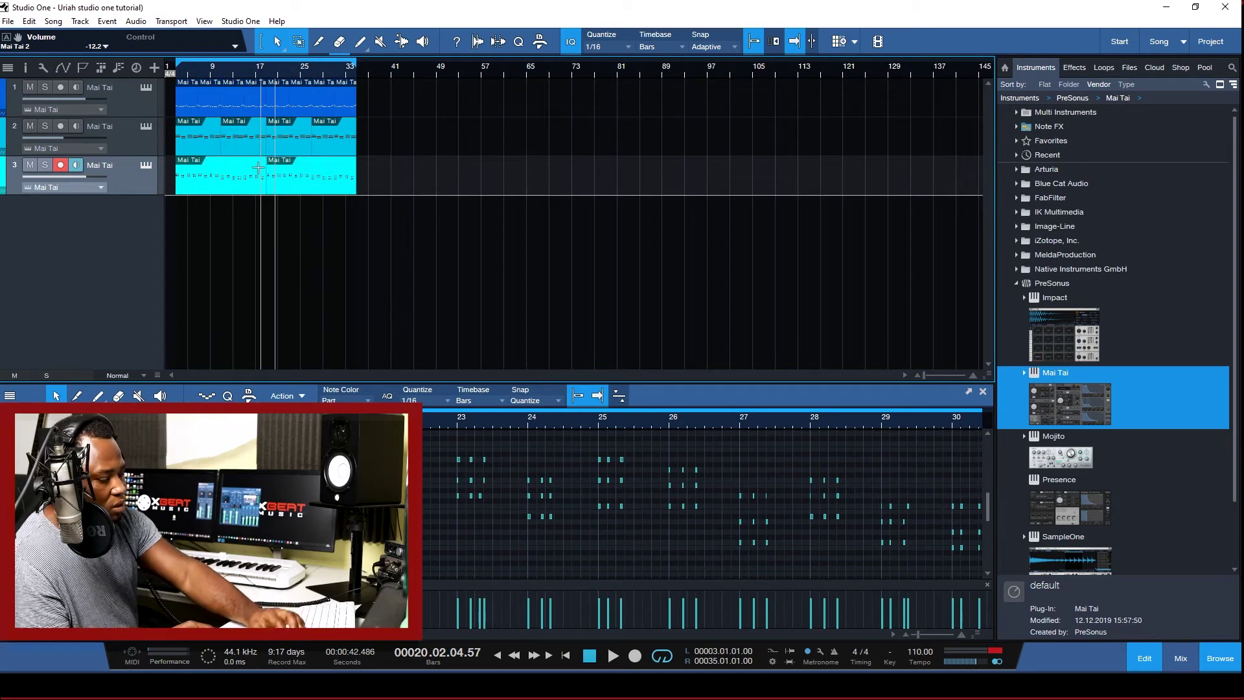
key(space)
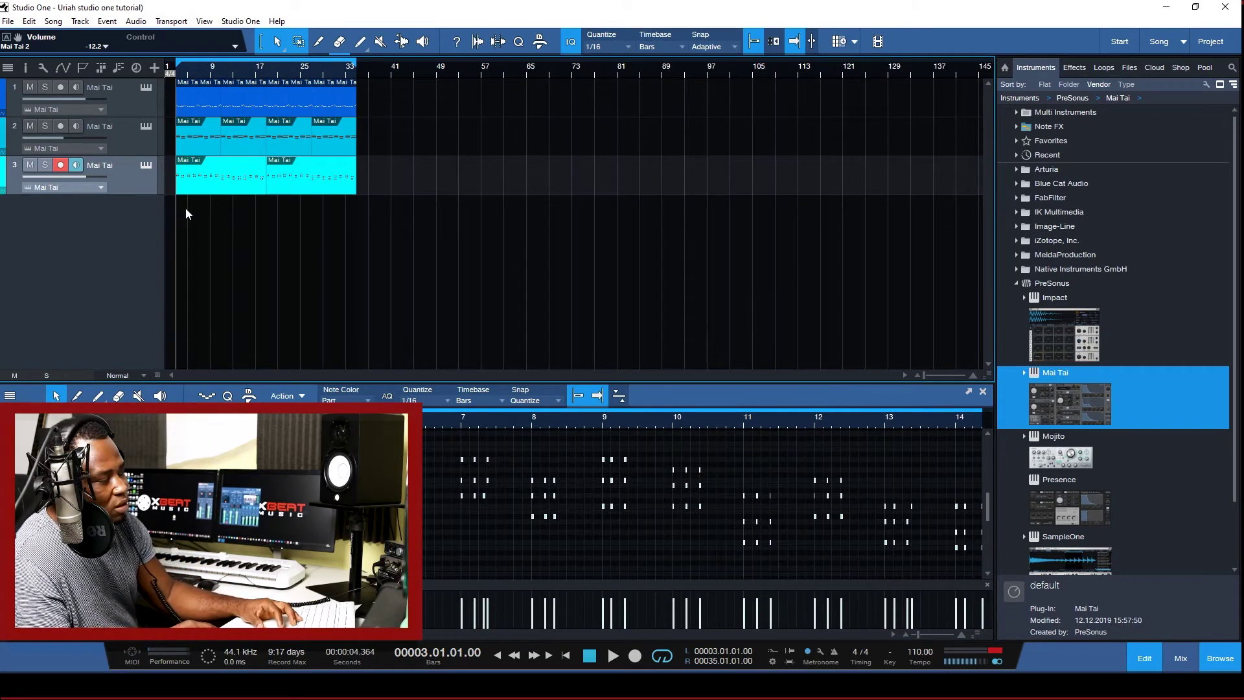
key(space)
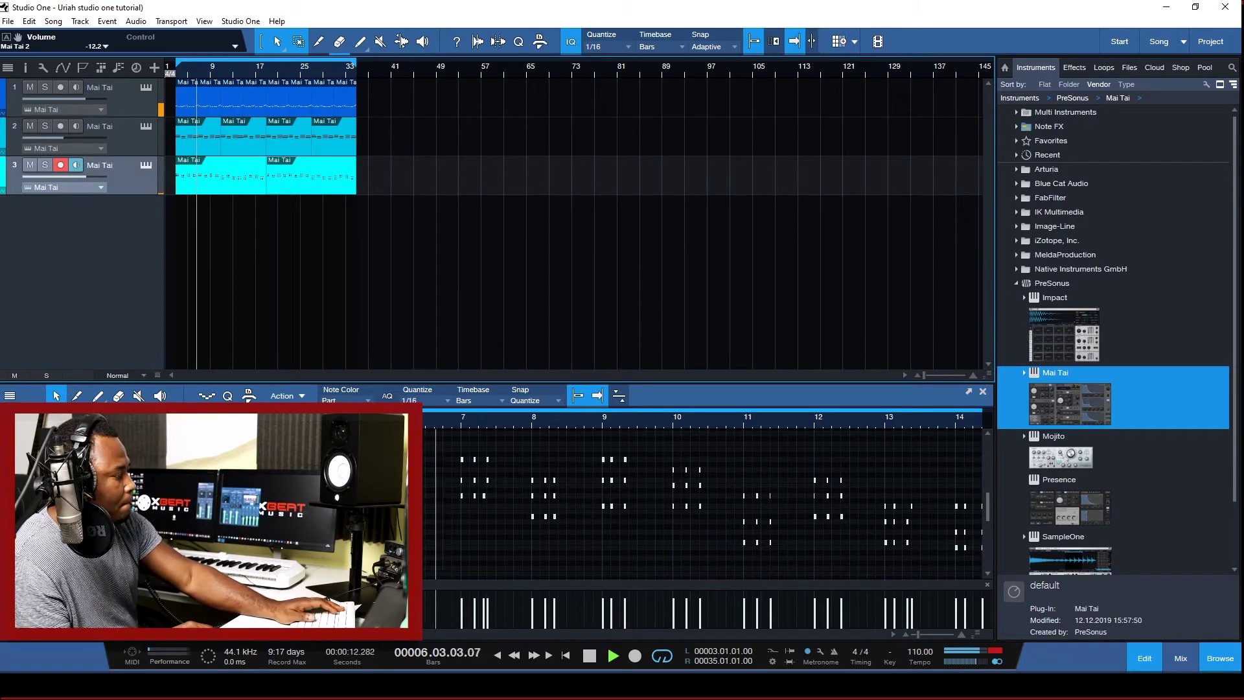
key(F3)
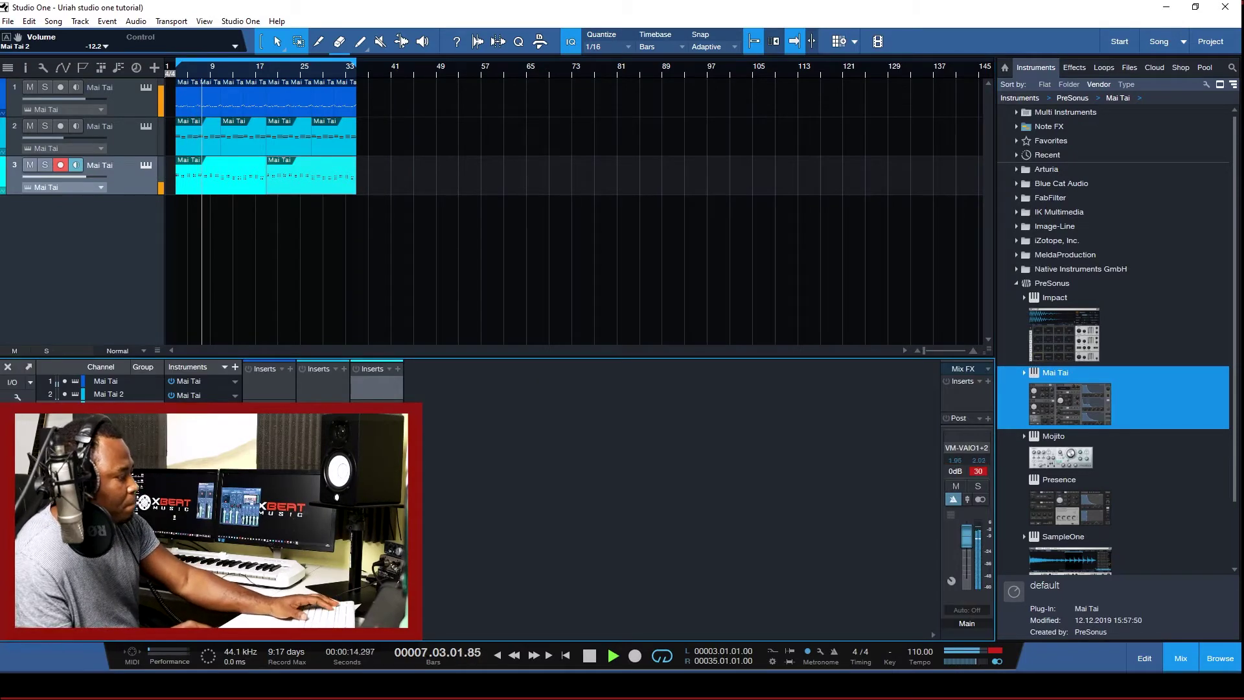
key(space)
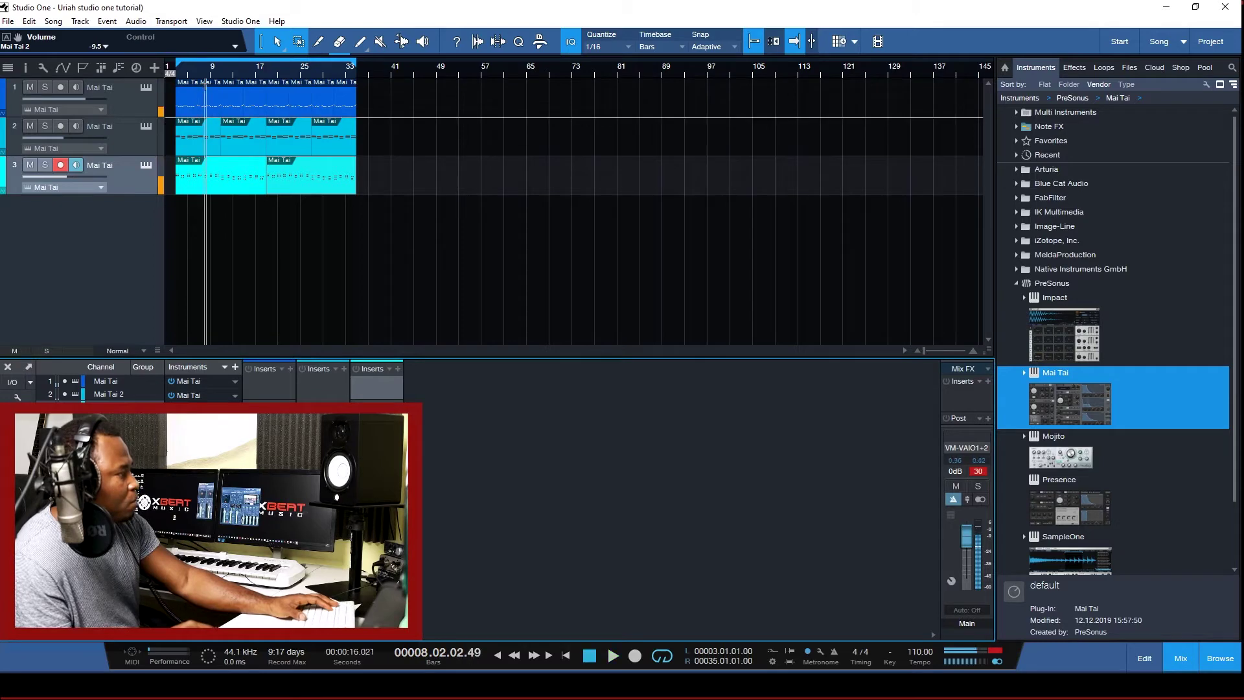
key(KP_1)
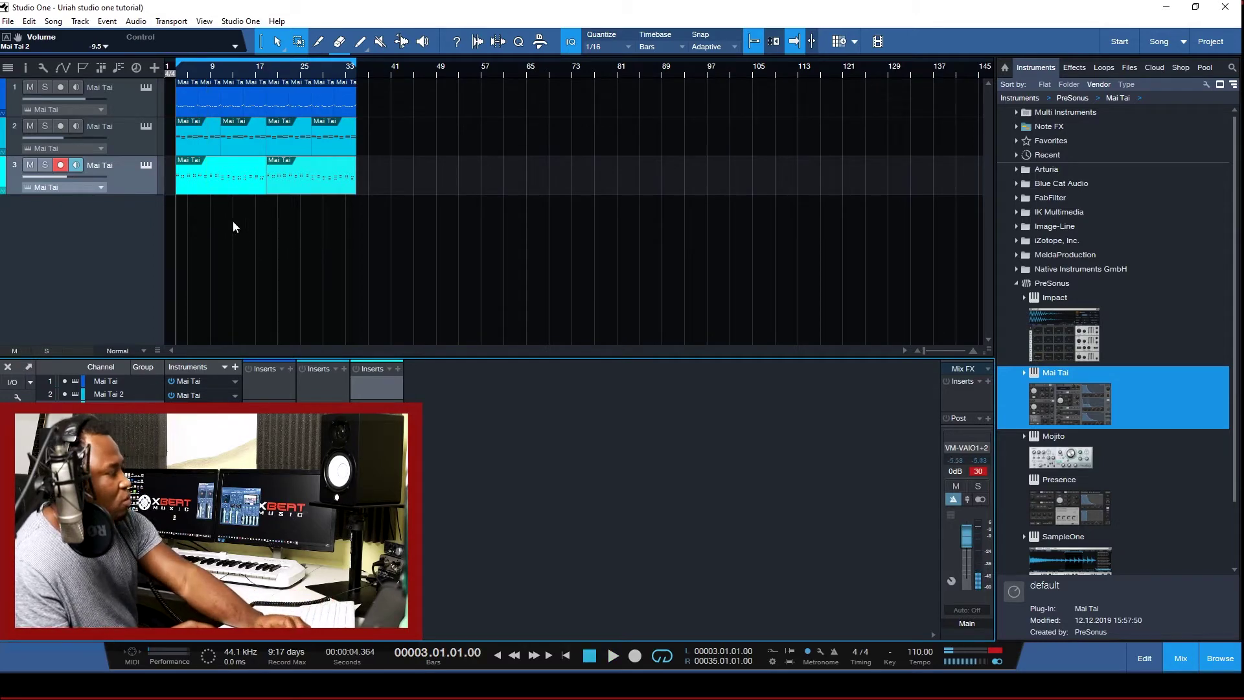
In the first melody part, move the early low note of bar 7's third chord into line with the chord's other notes
double_click(213, 188)
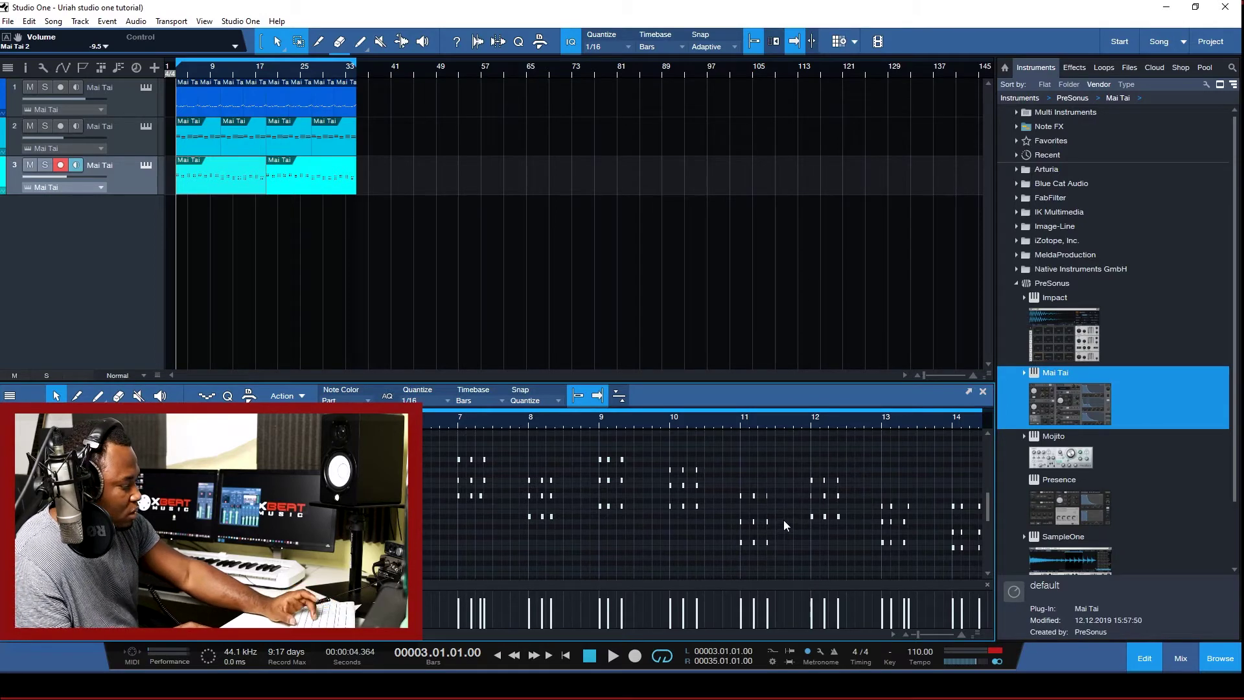
key(e)
key(e)
key(e)
key(e)
key(e)
key(e)
key(w)
key(w)
key(w)
key(w)
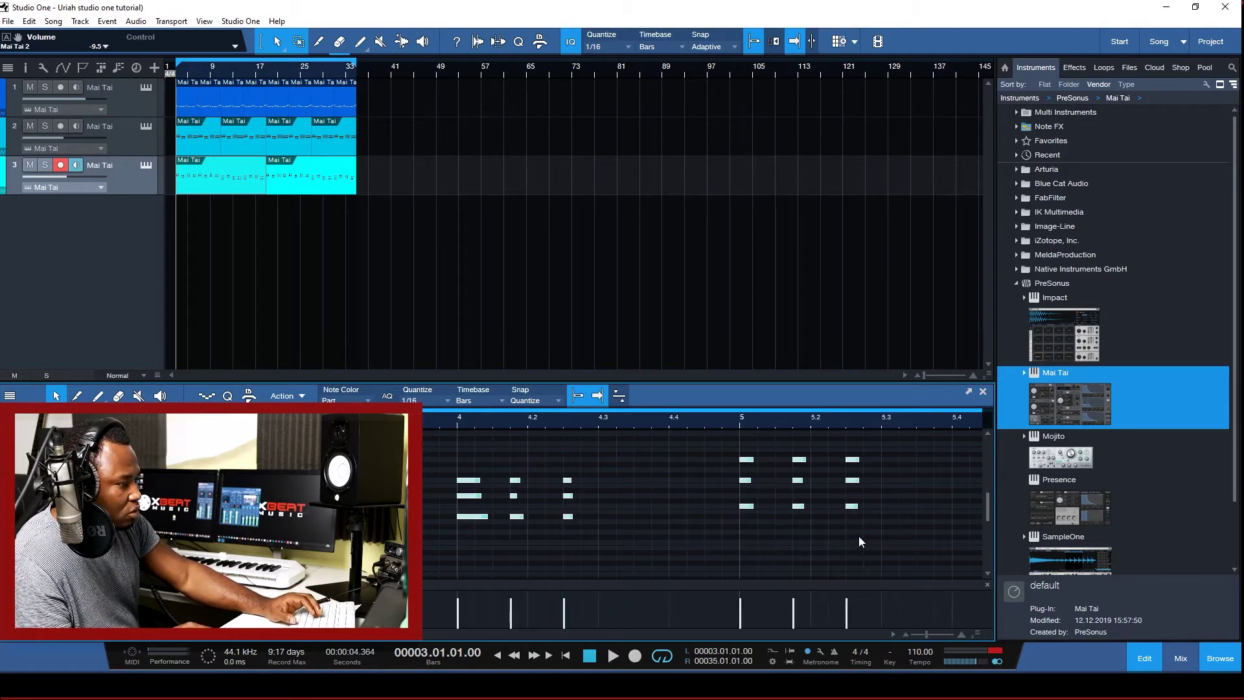
key(w)
key(w)
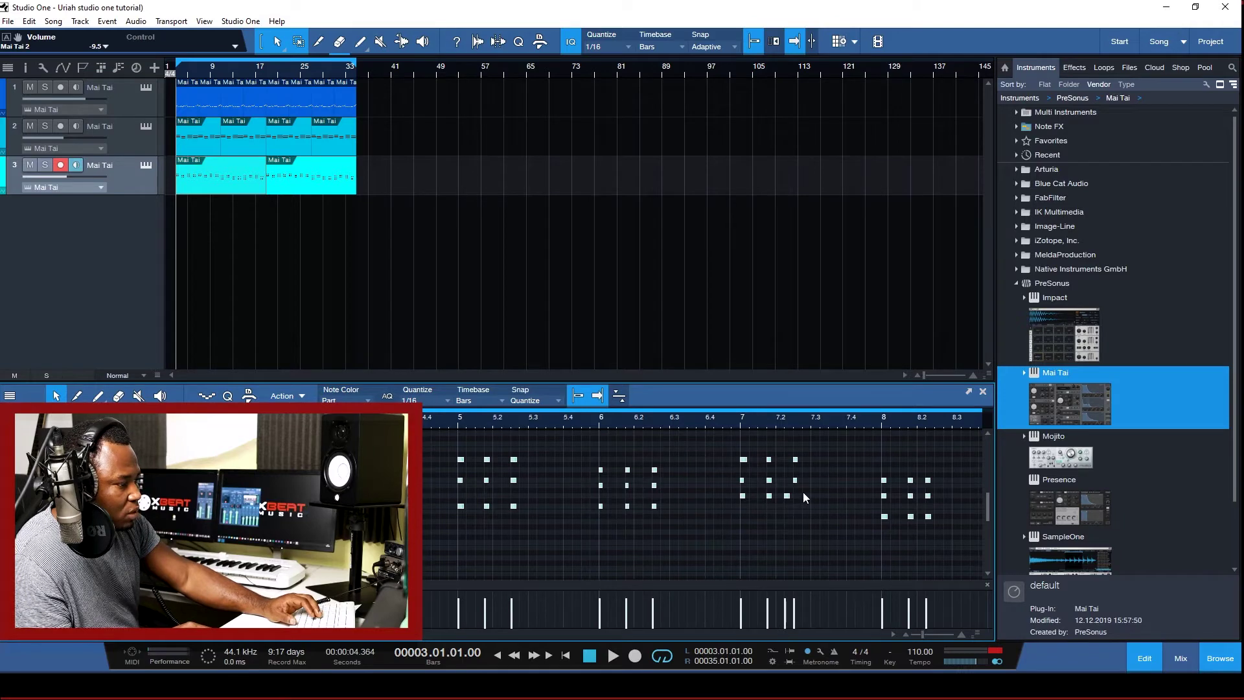
click(787, 497)
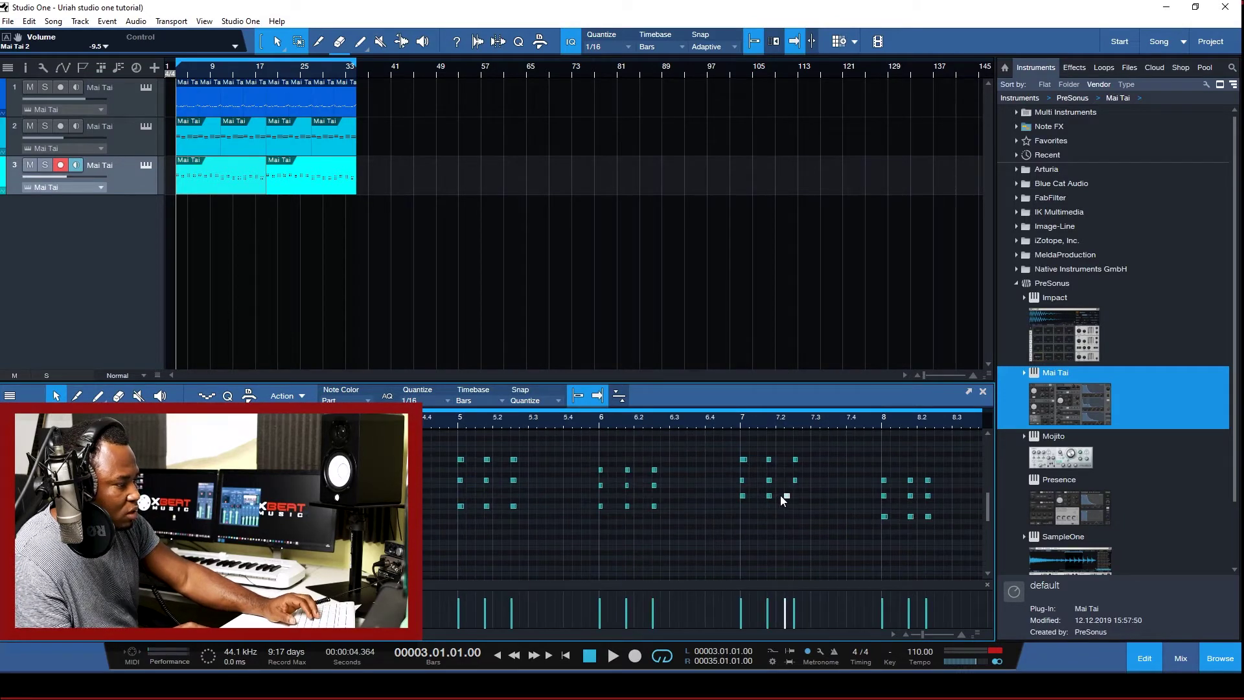
drag(787, 496, 794, 496)
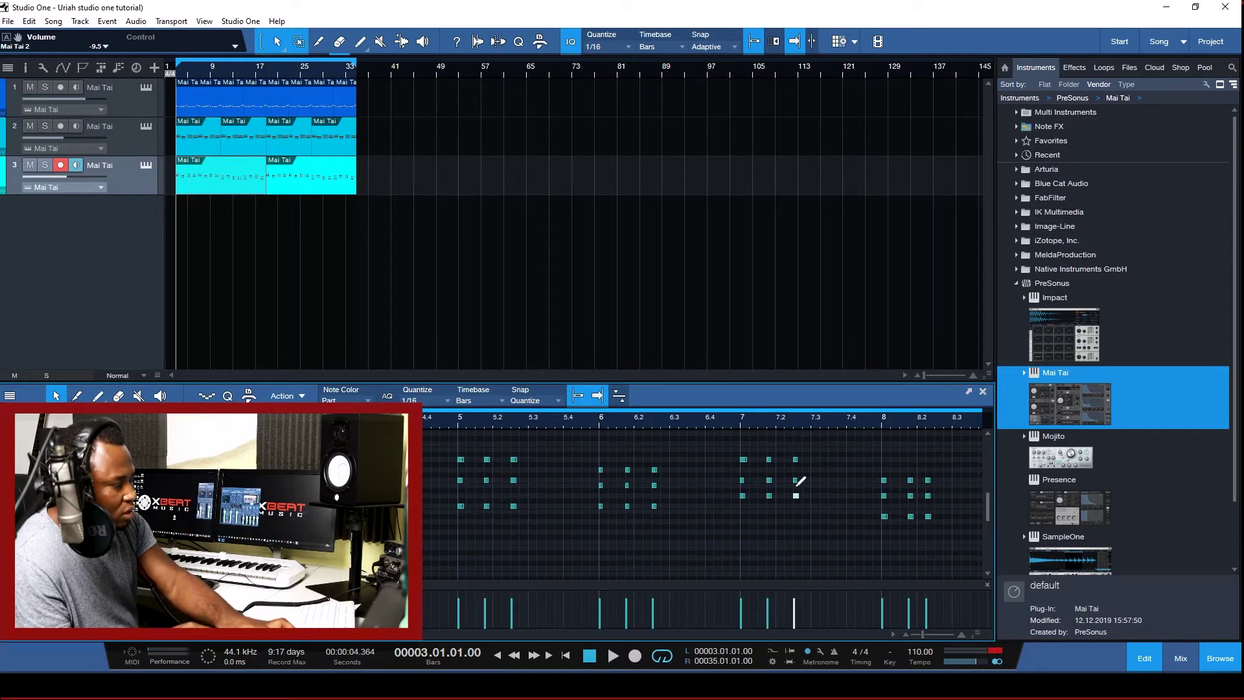
key(Right)
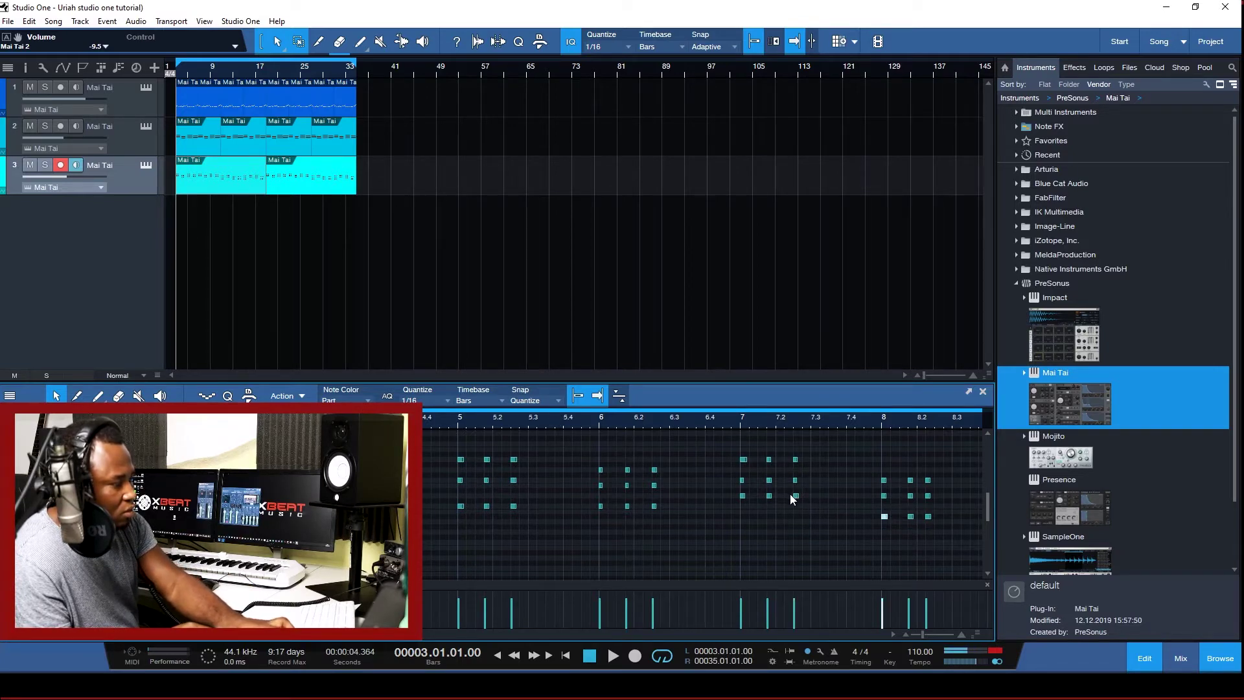
click(795, 496)
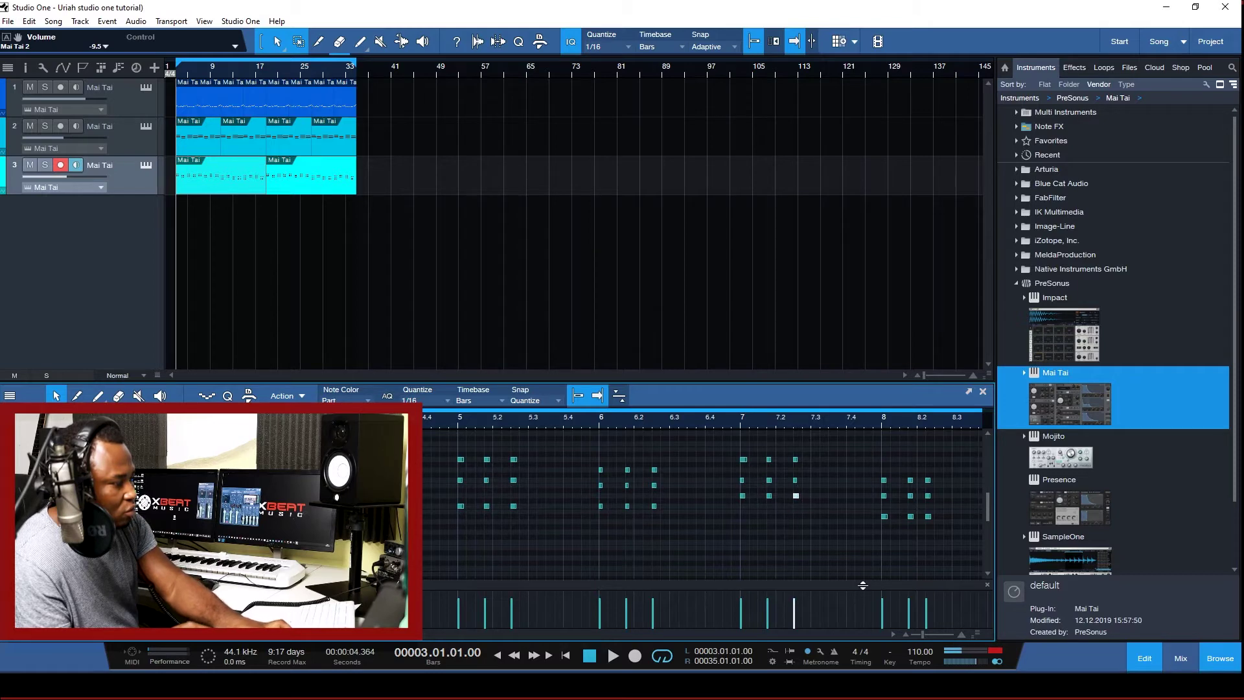
key(alt+Right)
key(alt+Left)
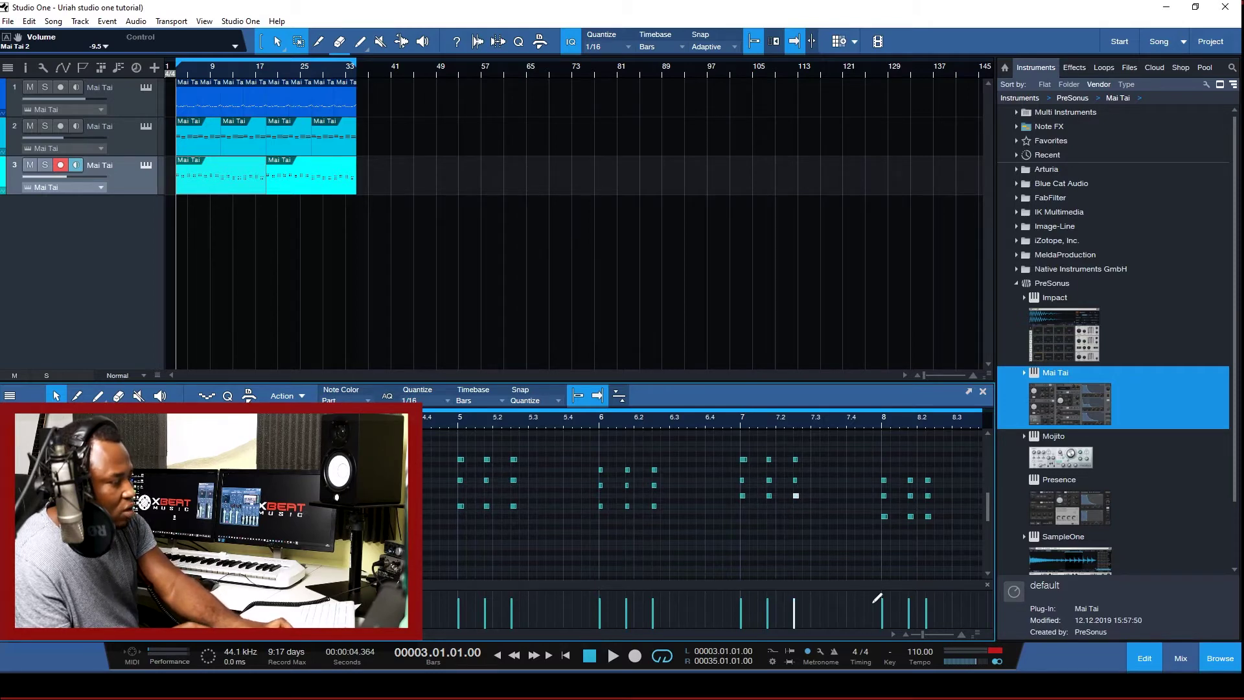
scroll(877, 597, up, 1)
scroll(875, 598, down, 1)
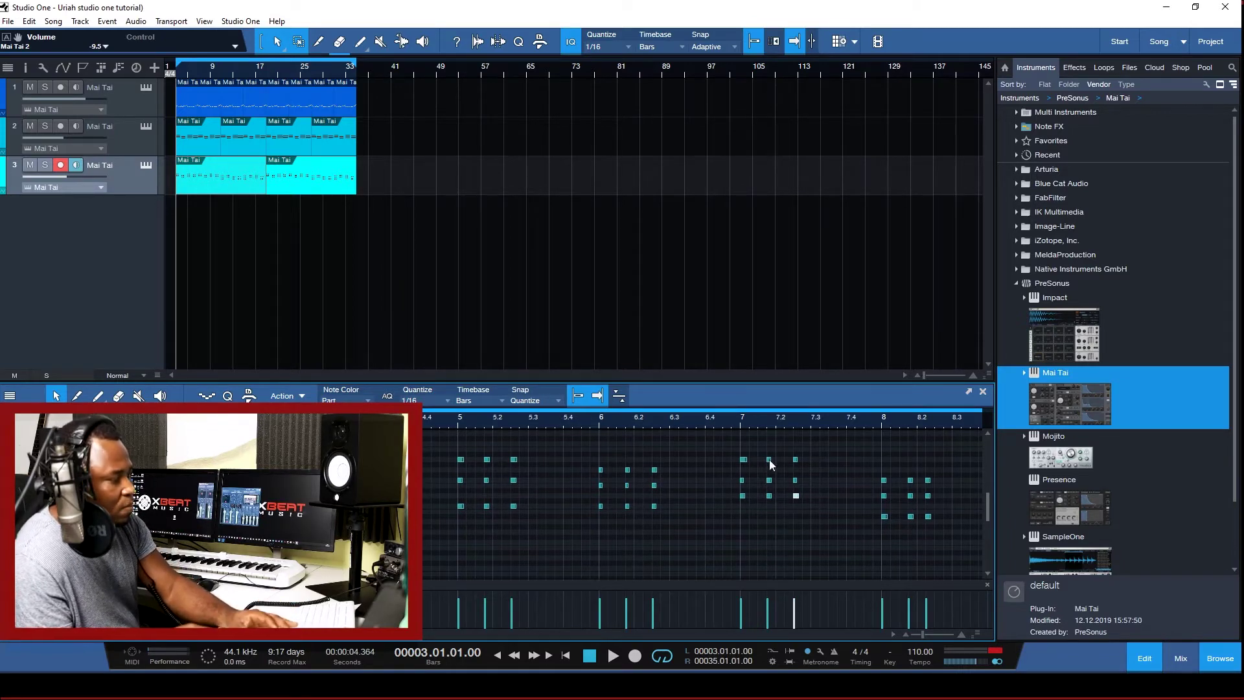
Replace the second melody part at bar 19 with a duplicate of the corrected first part
click(302, 184)
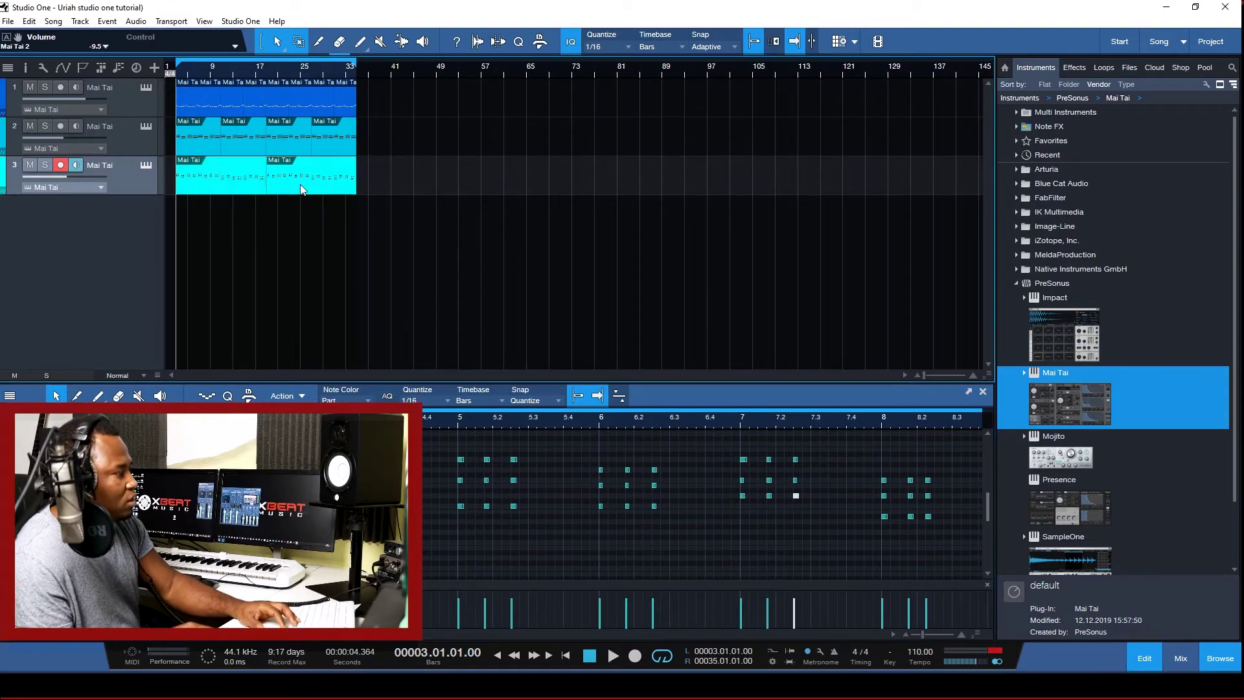
key(Delete)
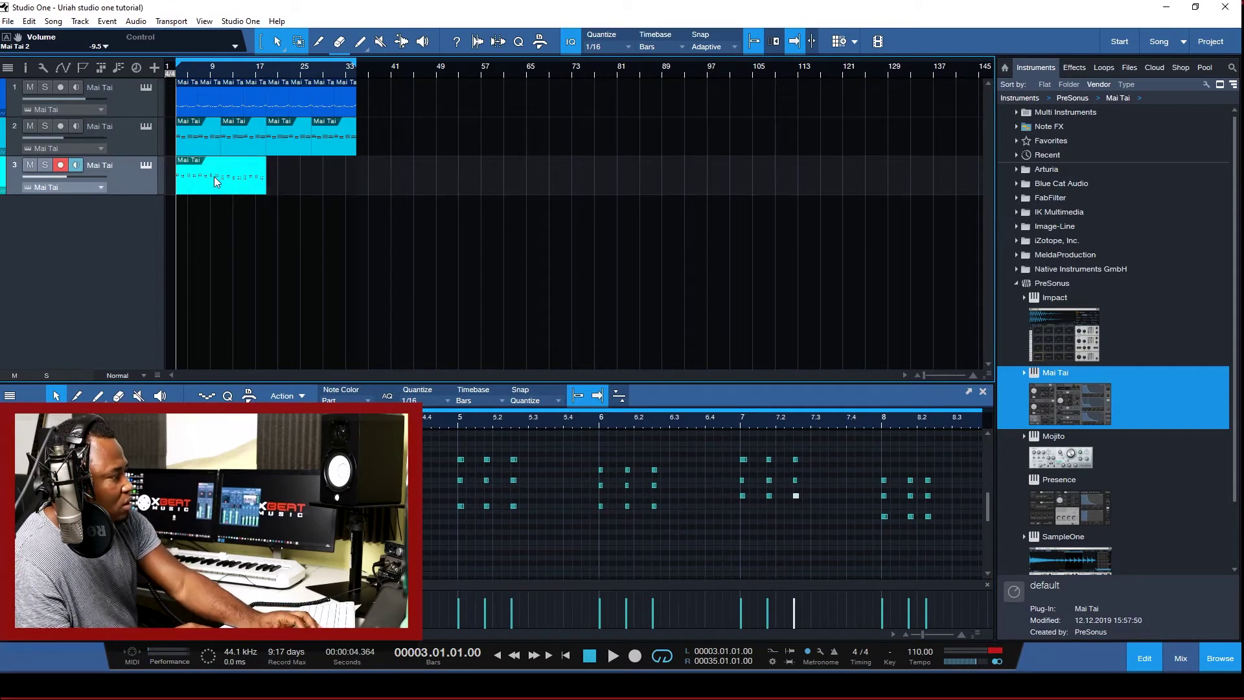
key(ctrl+z)
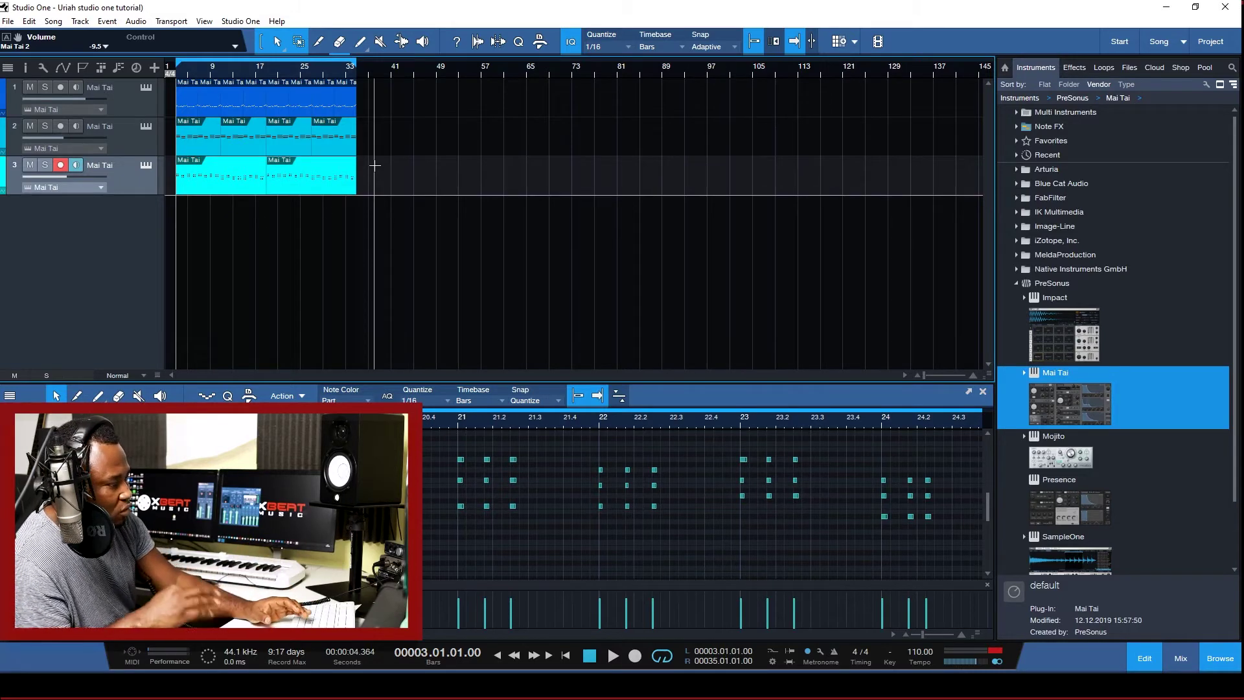
click(414, 155)
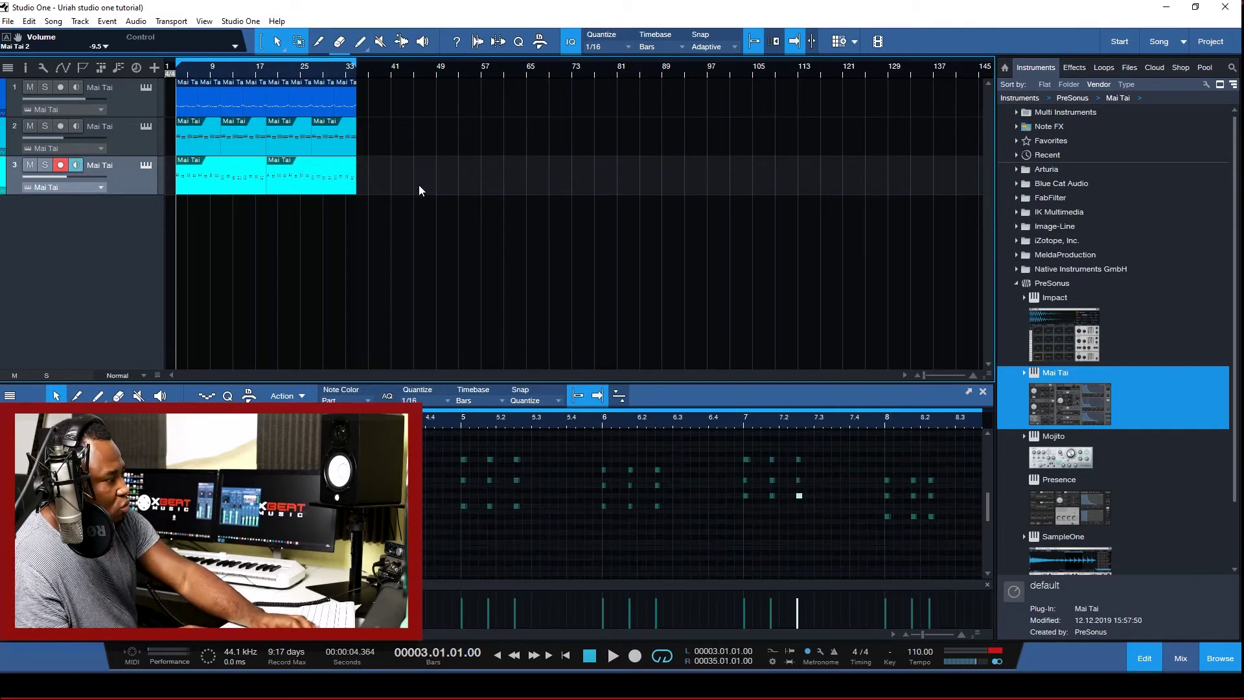
Play back the three tracks from bar 3 to check the corrected melody part against the kick and chords
key(space)
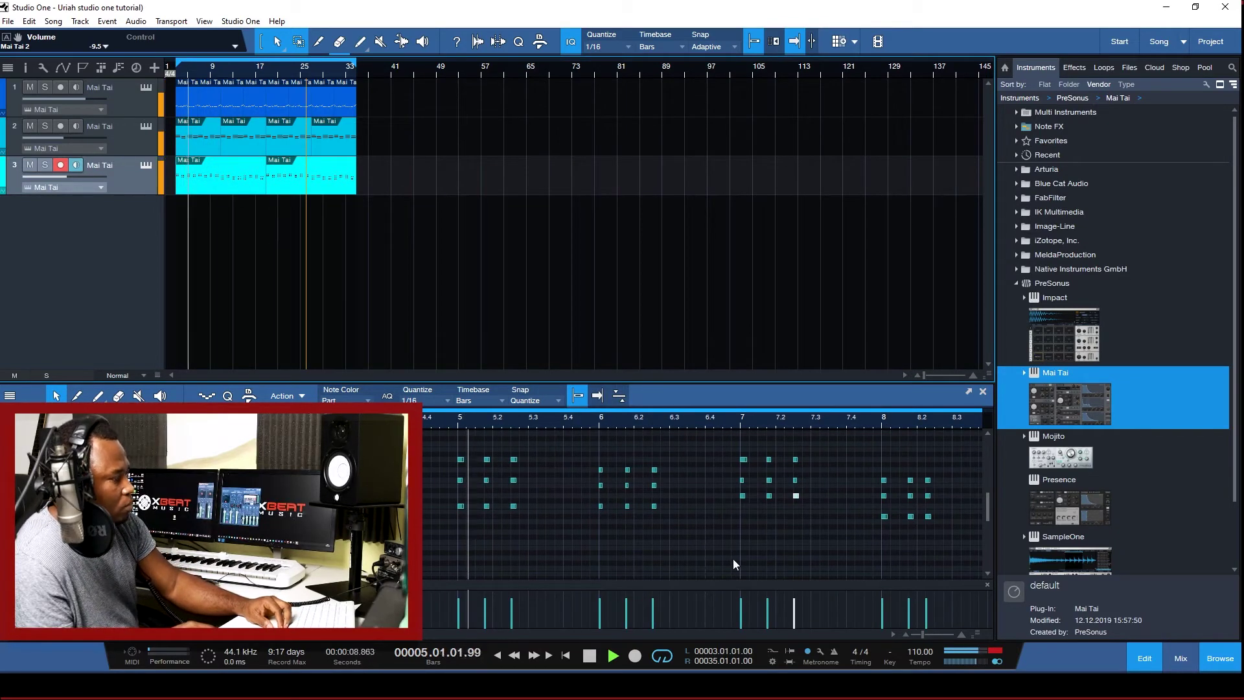
click(833, 540)
key(w)
key(w)
key(w)
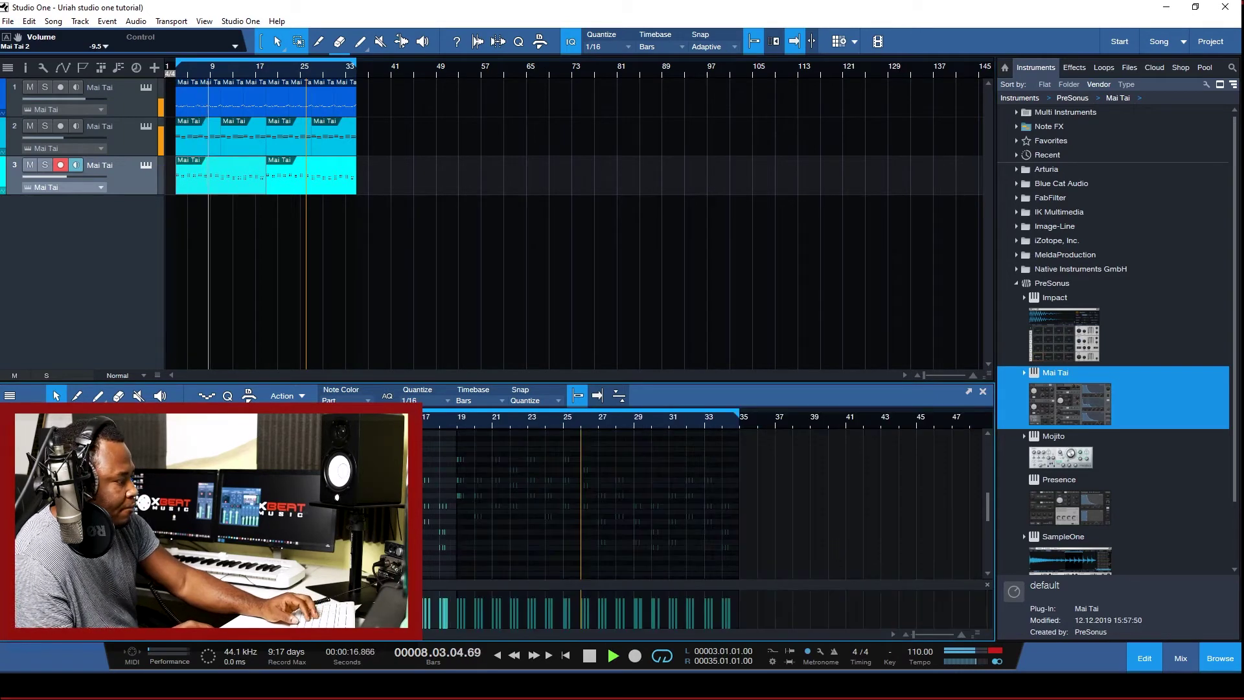
key(space)
key(space)
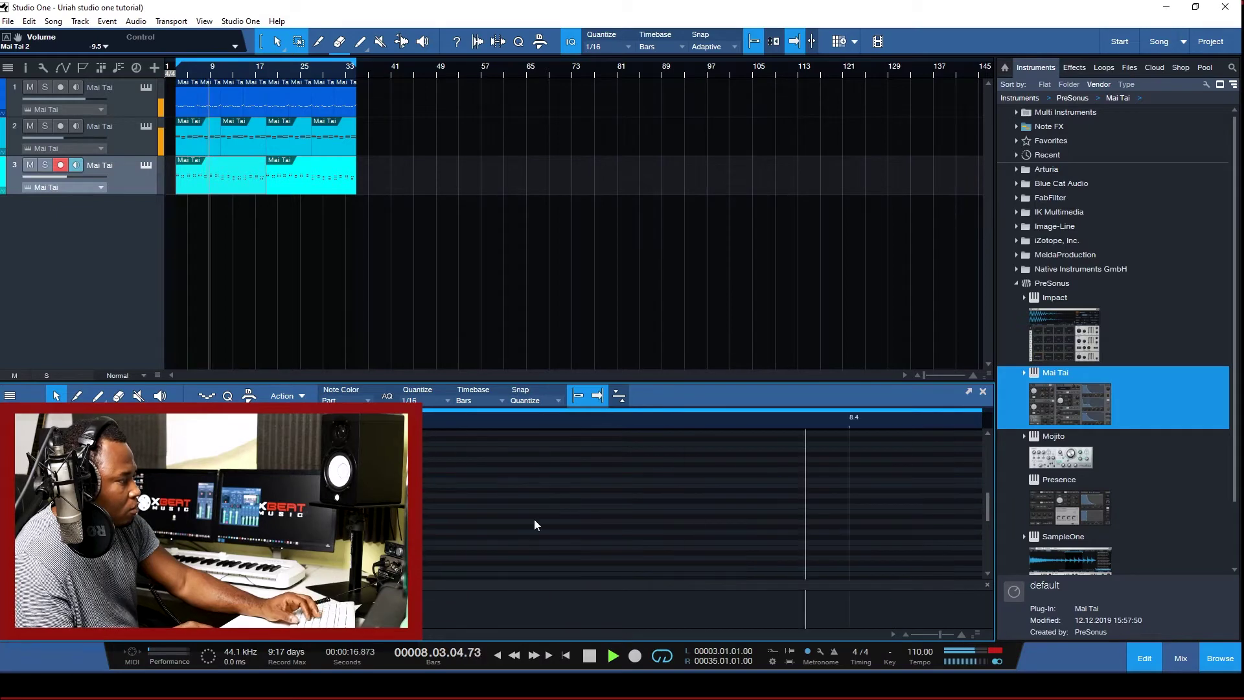
key(space)
Locate bar 7 in the arrangement, return to the loop start at bar 3 and play the three tracks again
click(200, 73)
key(e)
key(e)
key(e)
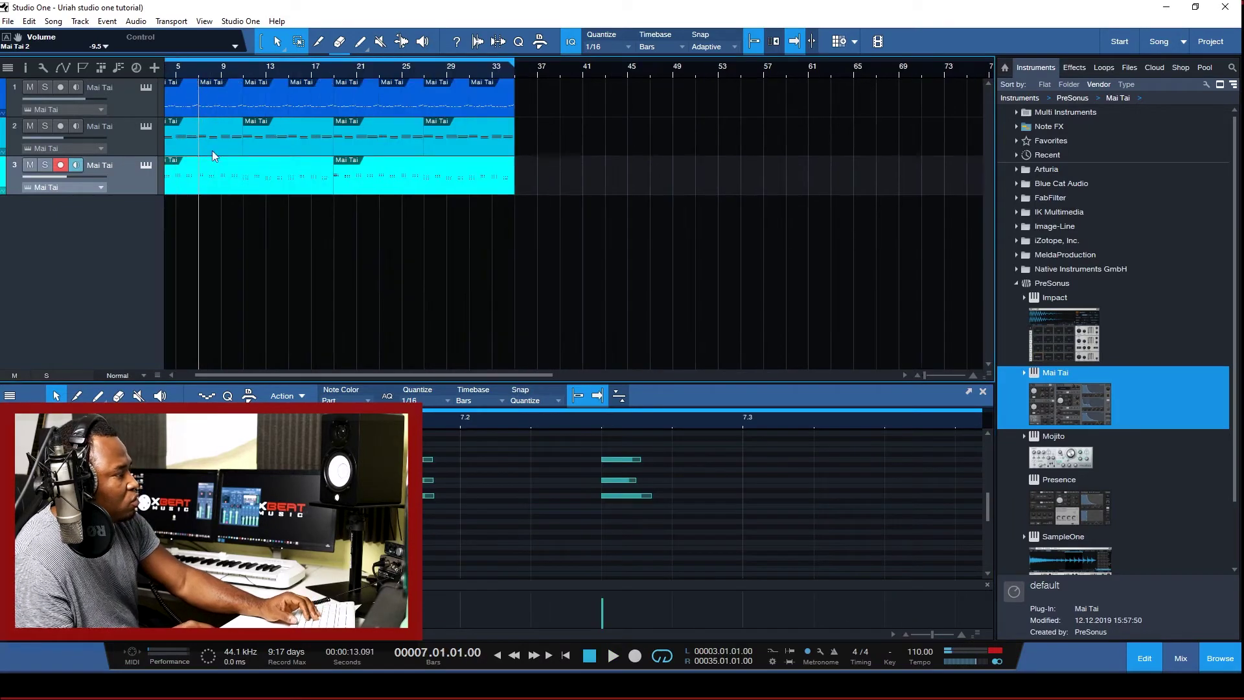
key(w)
key(w)
key(w)
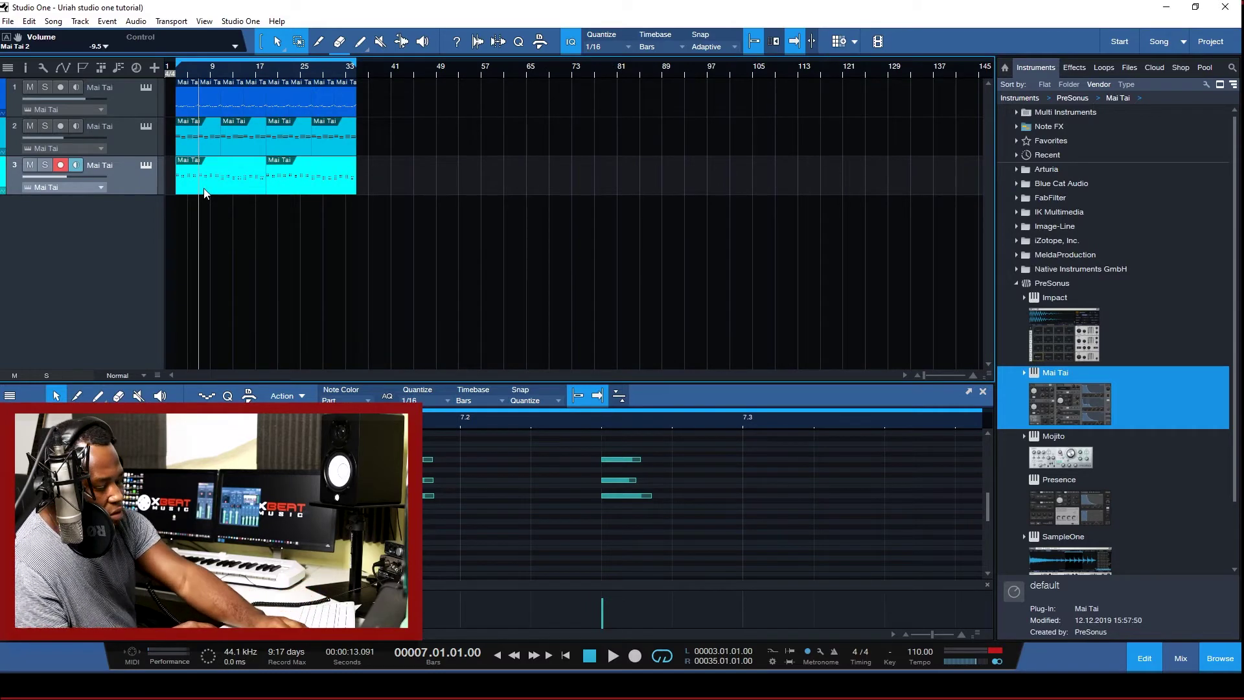
key(KP_1)
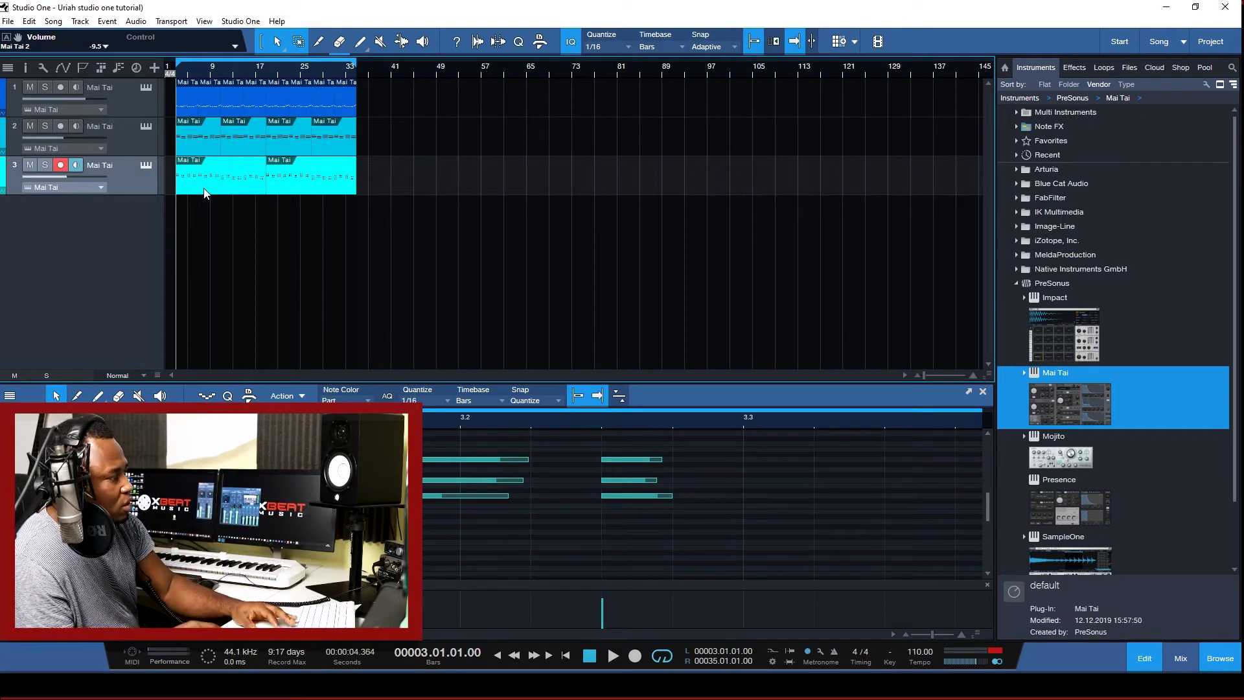
key(space)
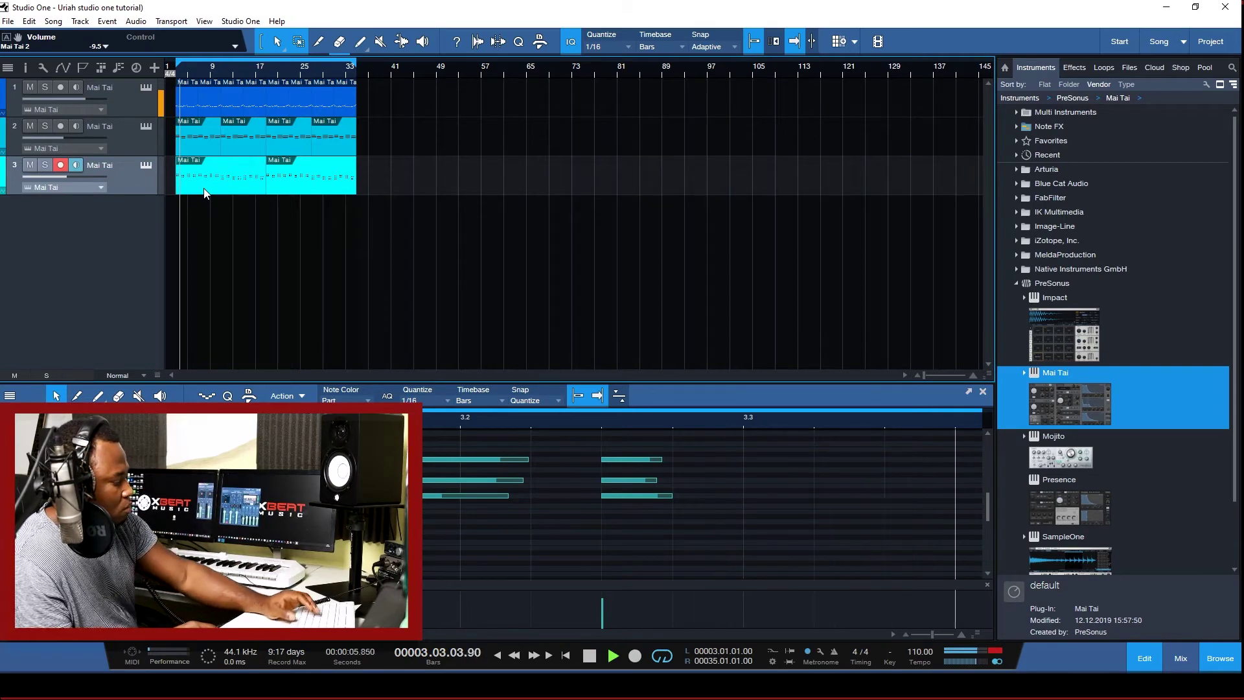
Split the first melody part at bar 7 and delete all melody parts behind the split
key(e)
key(e)
key(e)
key(3)
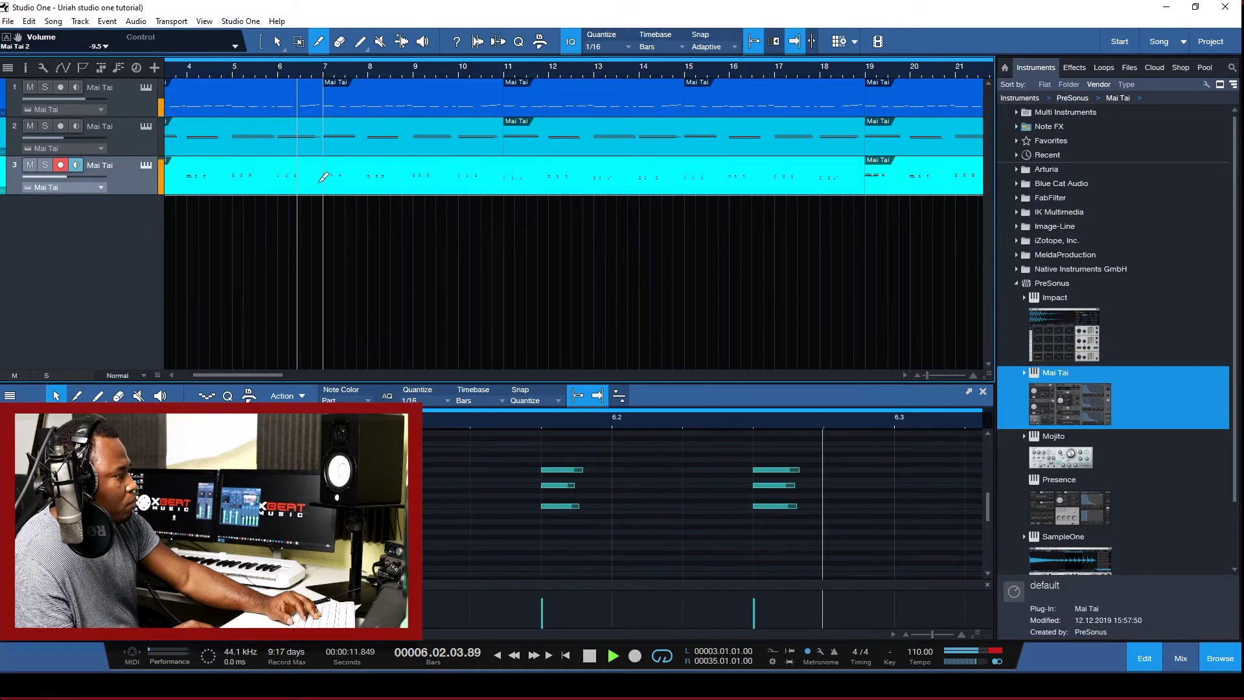
key(space)
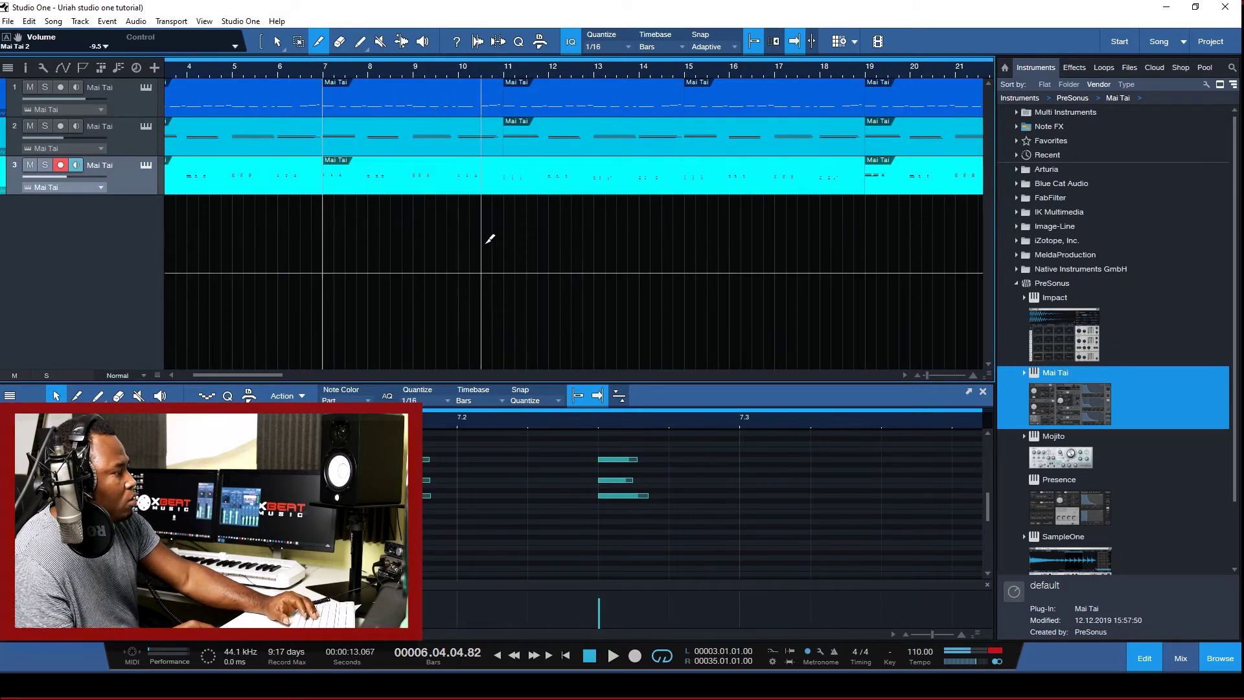
key(w)
key(w)
key(1)
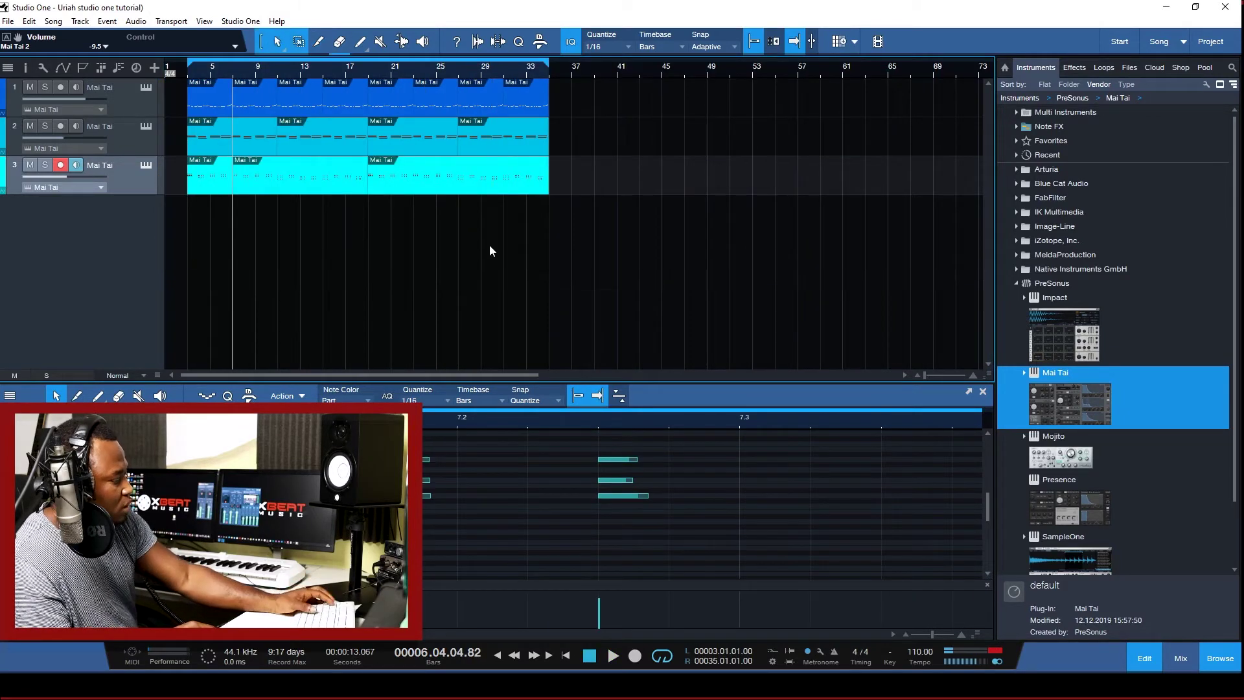
click(322, 191)
key(Delete)
click(442, 184)
key(Delete)
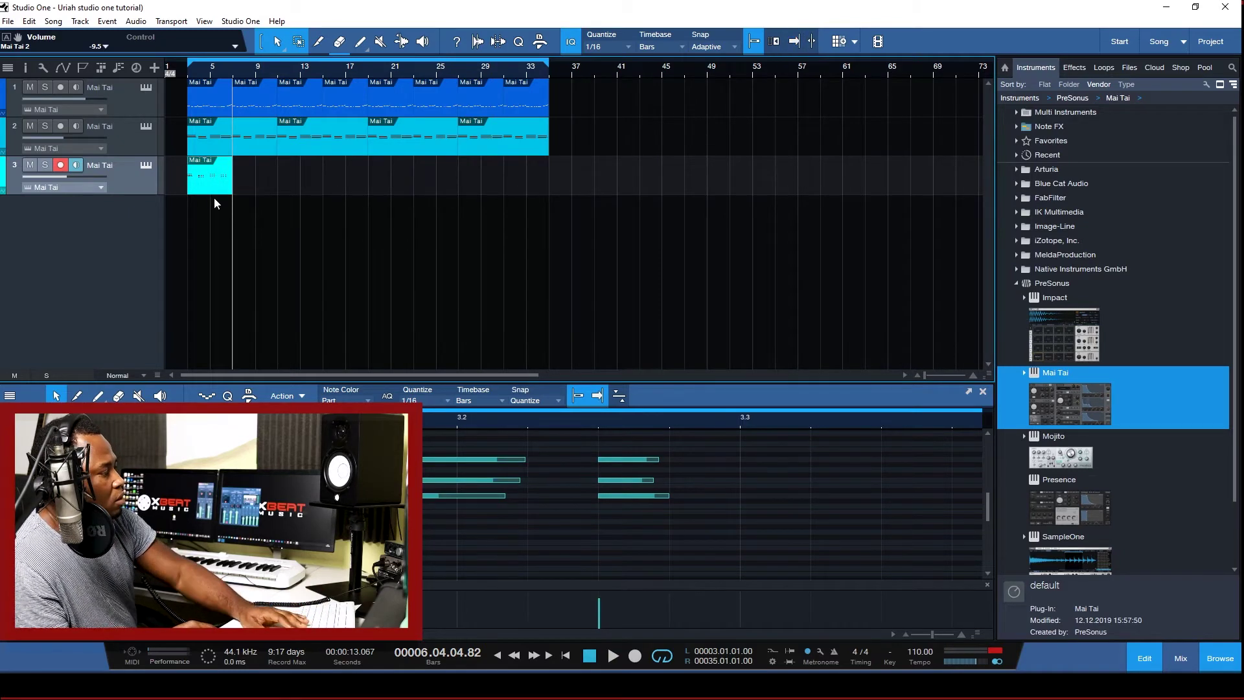
Duplicate the remaining four-bar melody part seven times directly behind itself up to bar 35
key(d)
key(d)
key(d)
key(d)
key(d)
key(d)
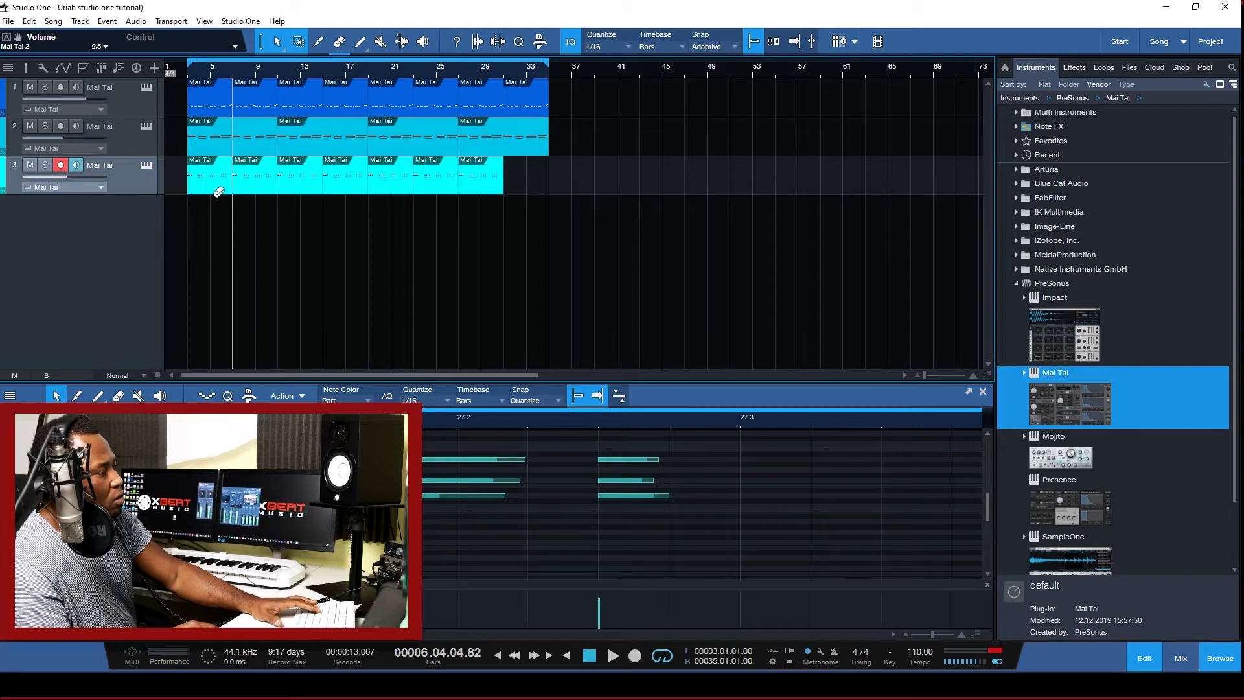
key(d)
Play back the arrangement from bar 7 and lower the melody track's volume to -21.4 dB in between
key(space)
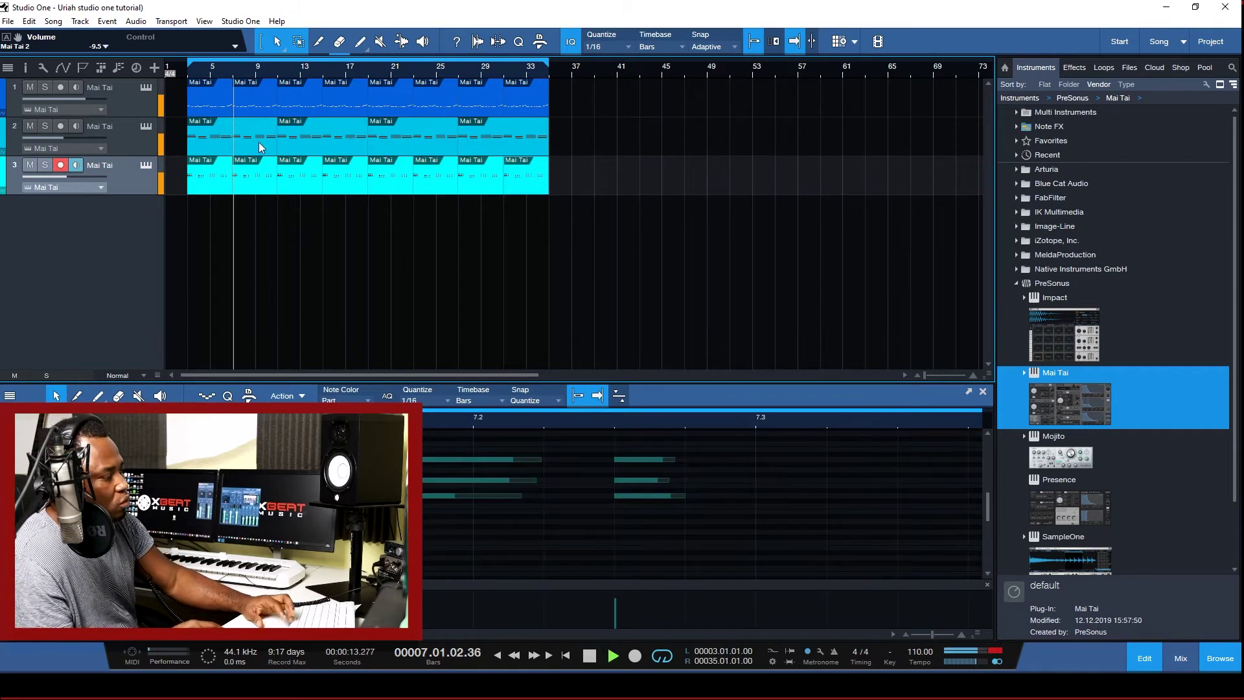
key(w)
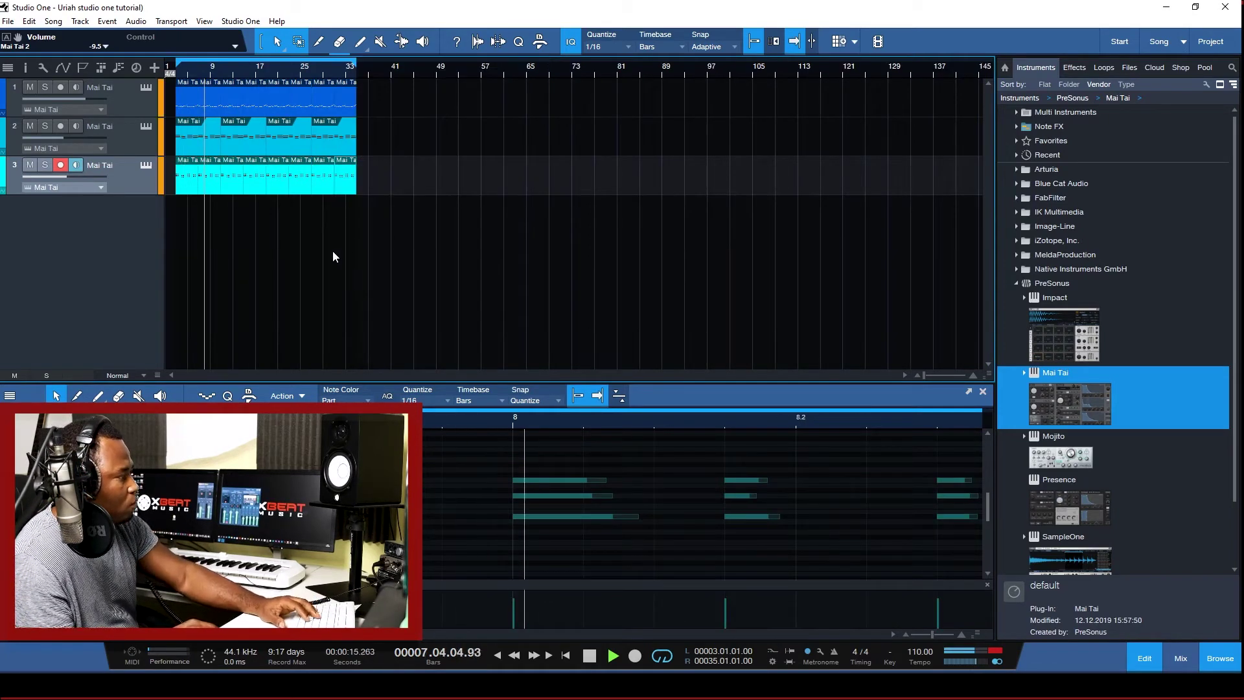
key(F3)
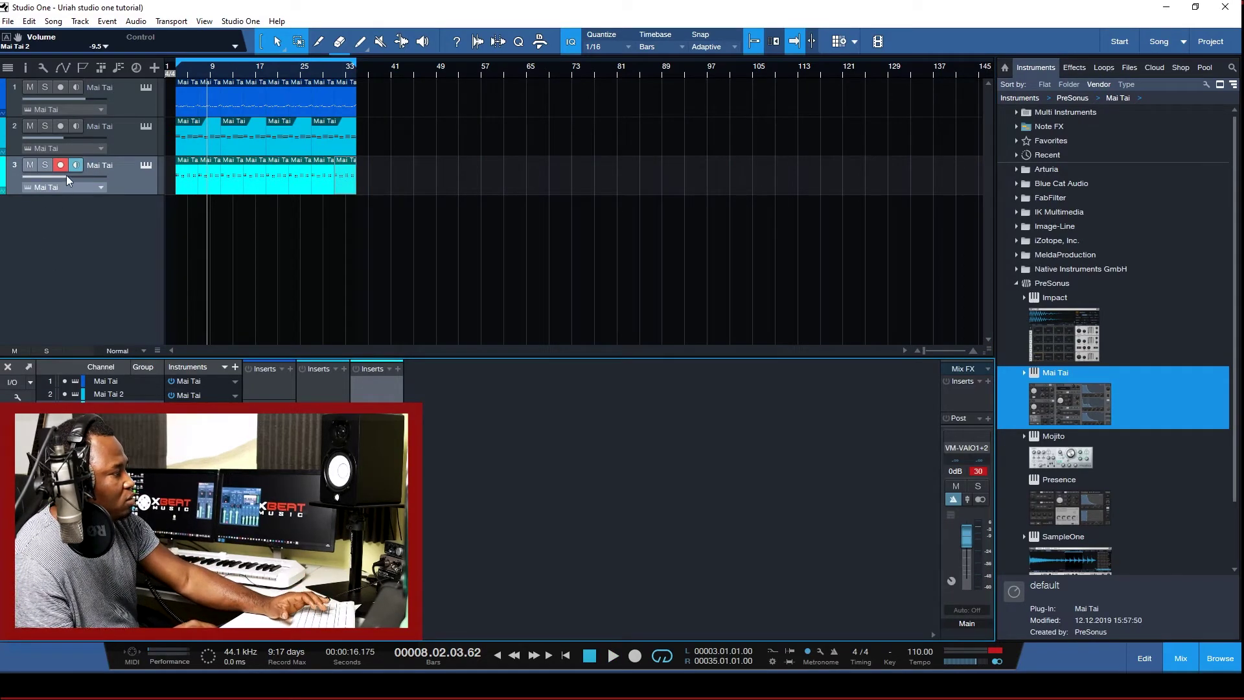
drag(66, 177, 64, 177)
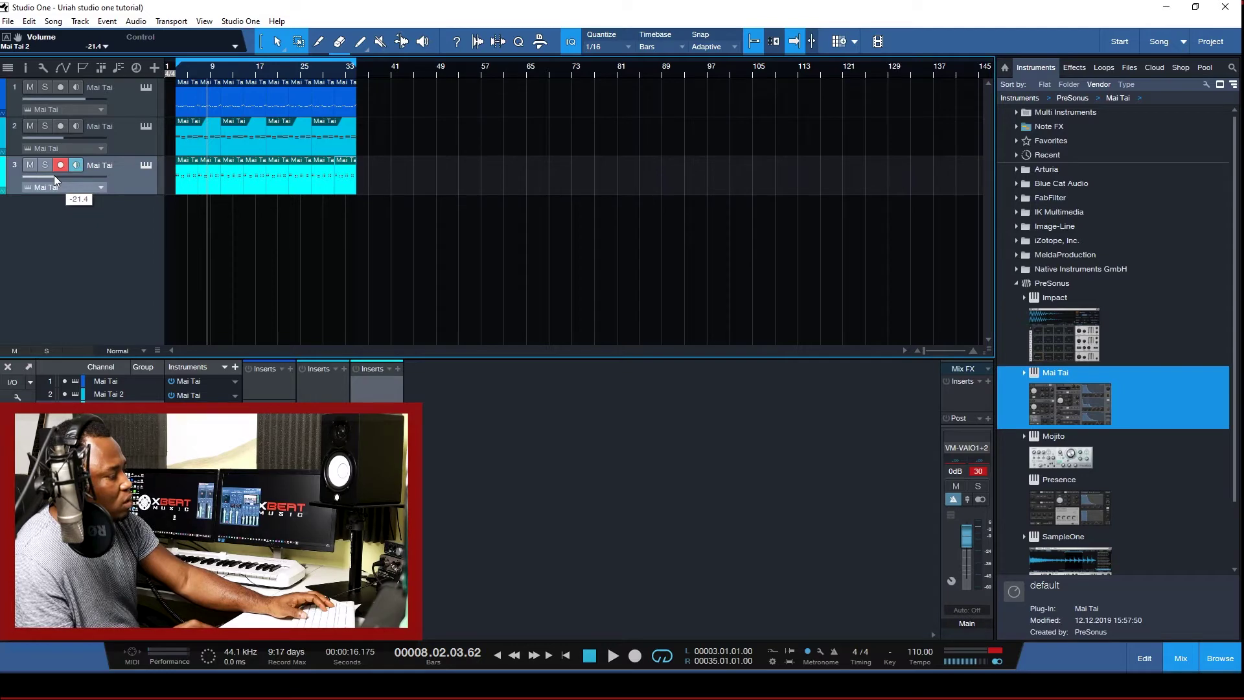
key(space)
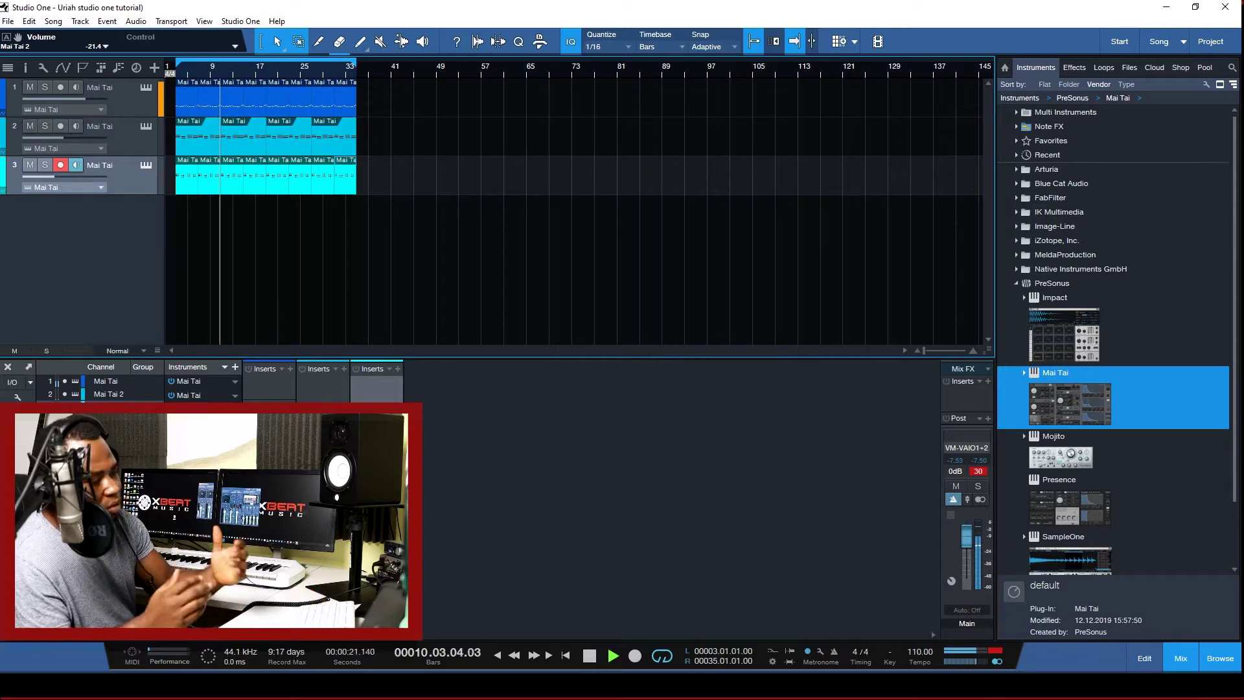
key(space)
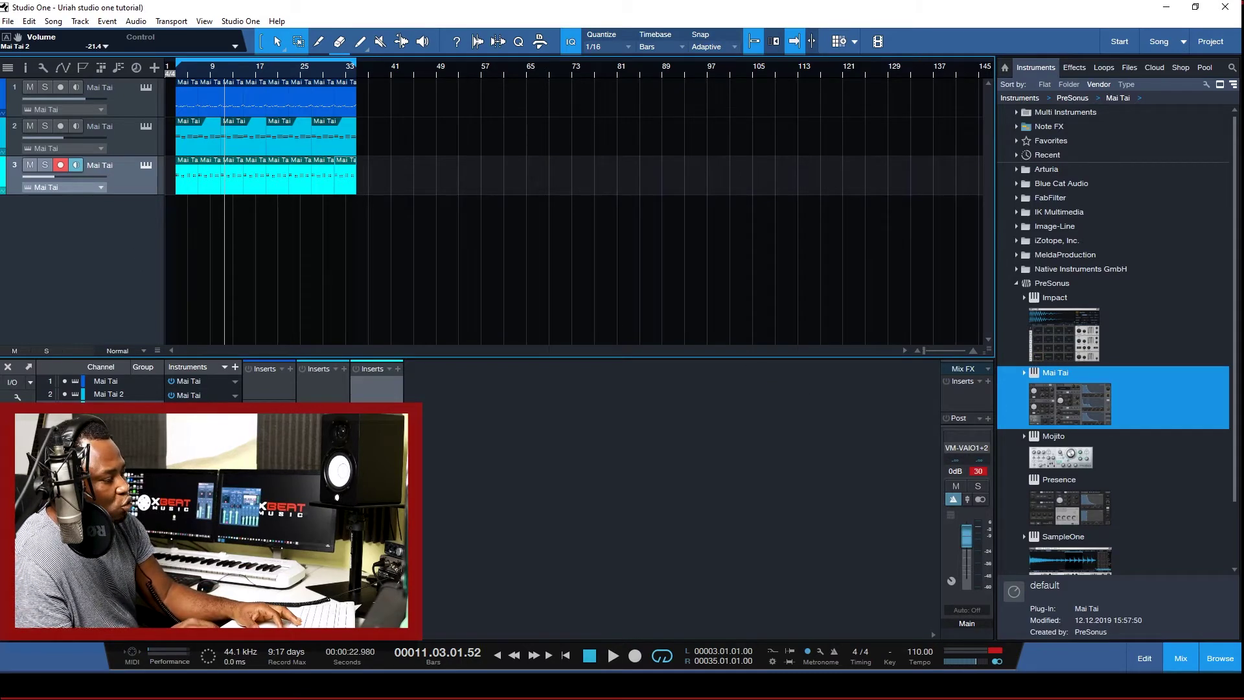
Load the Pad - Mountain Pad preset in the fourth track's Mai Tai and close the instrument window
mouse_move(583, 687)
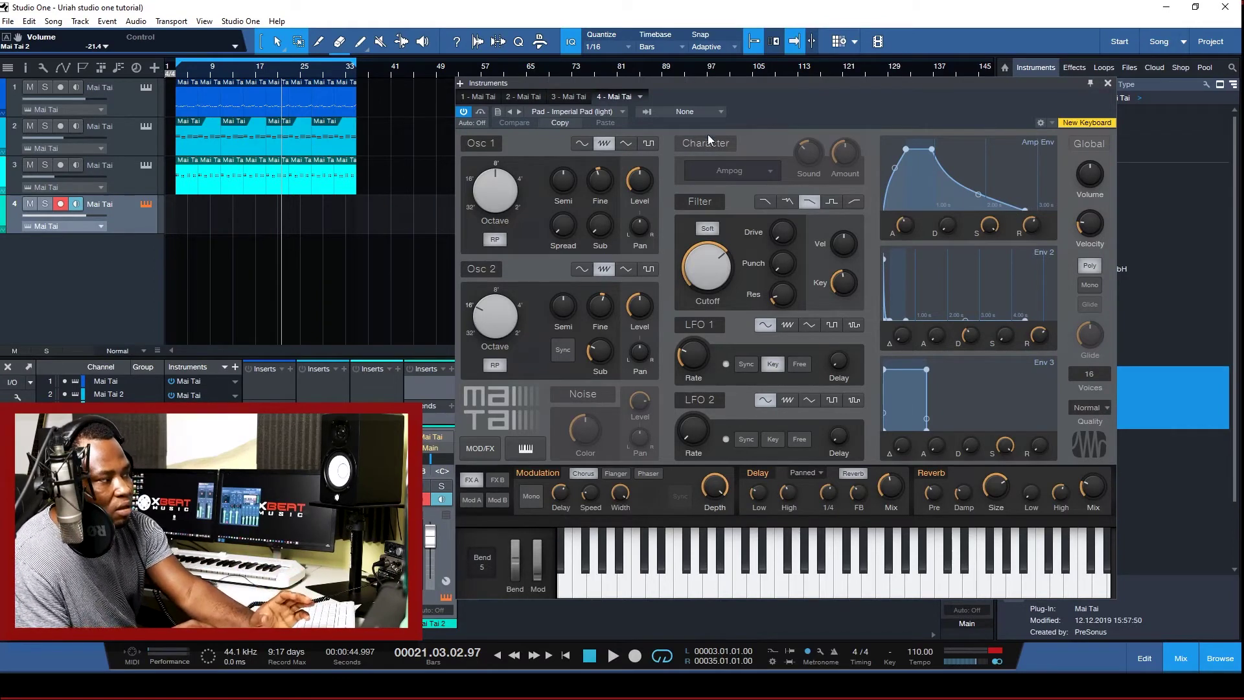
click(604, 112)
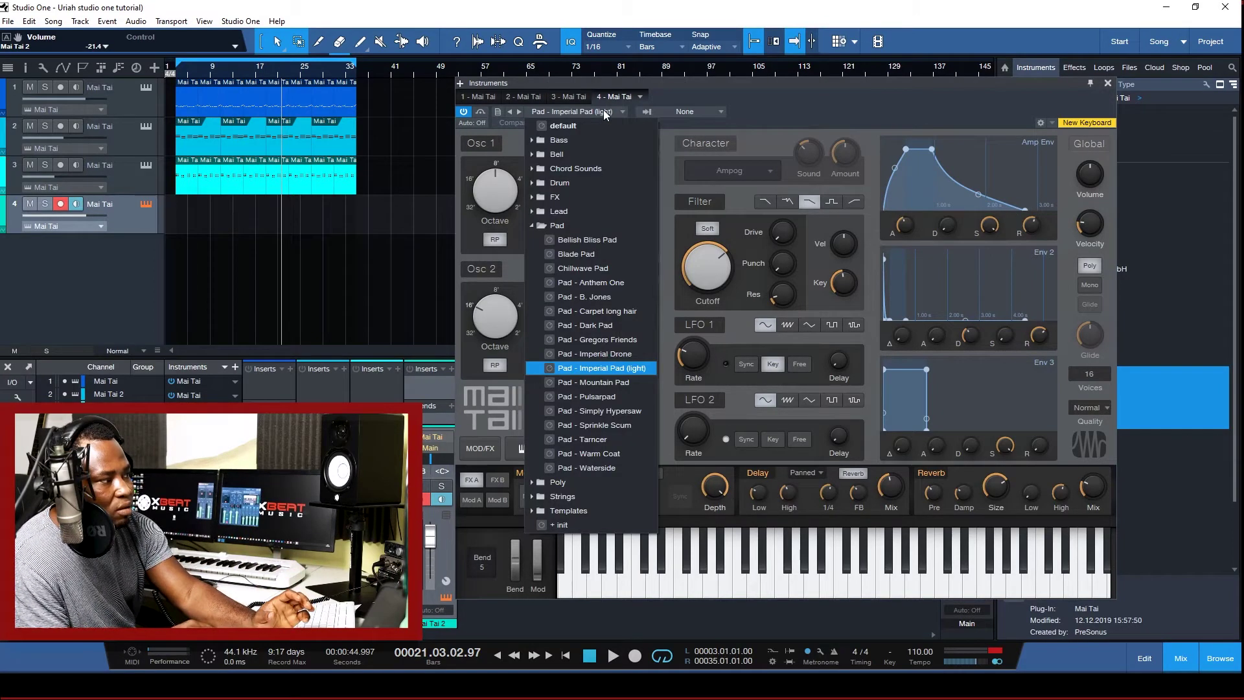
click(610, 383)
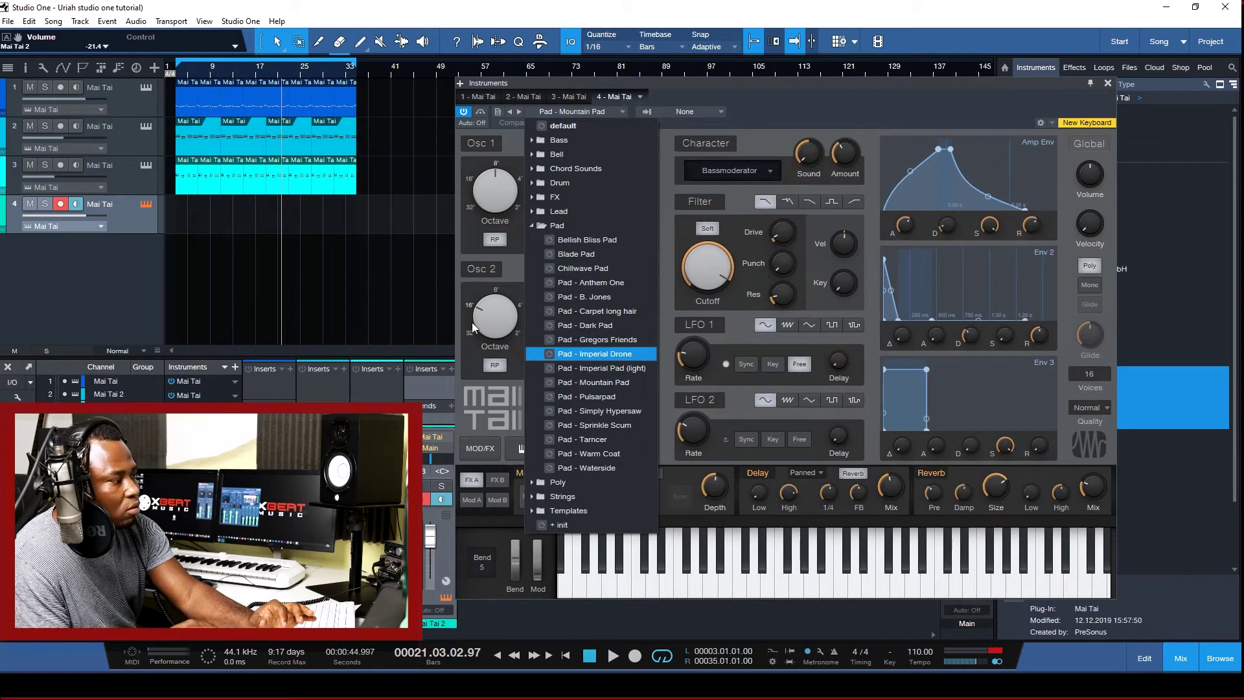
click(395, 297)
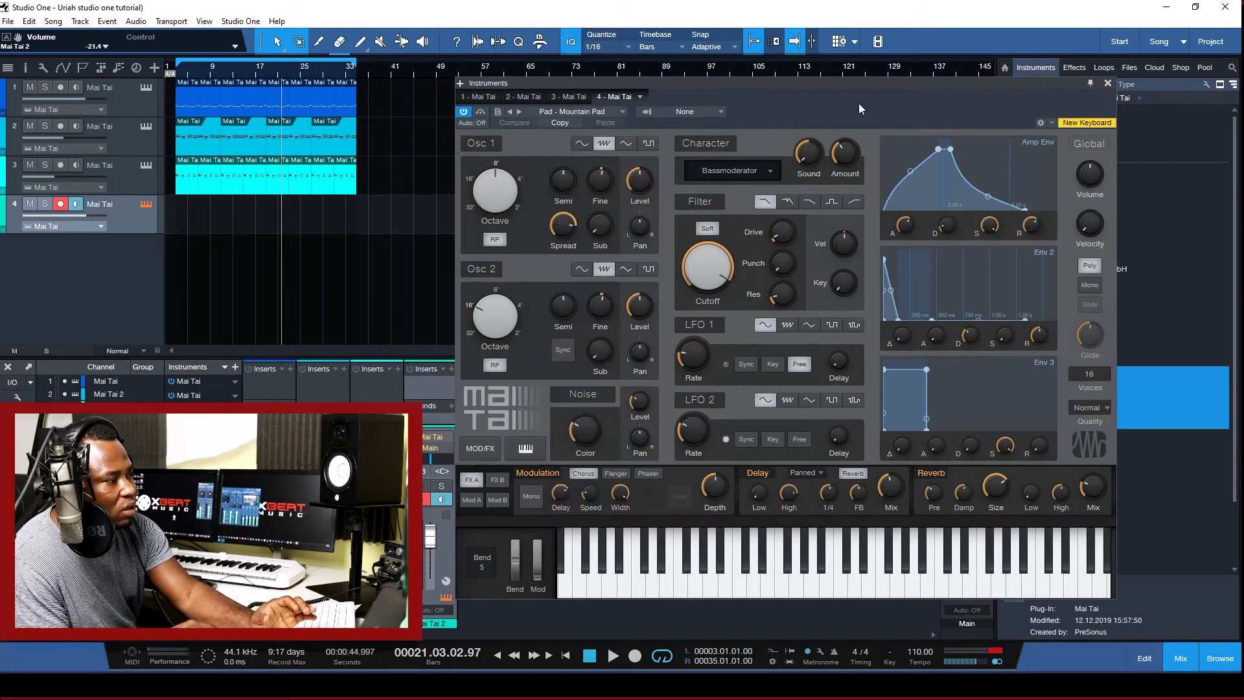
click(1107, 83)
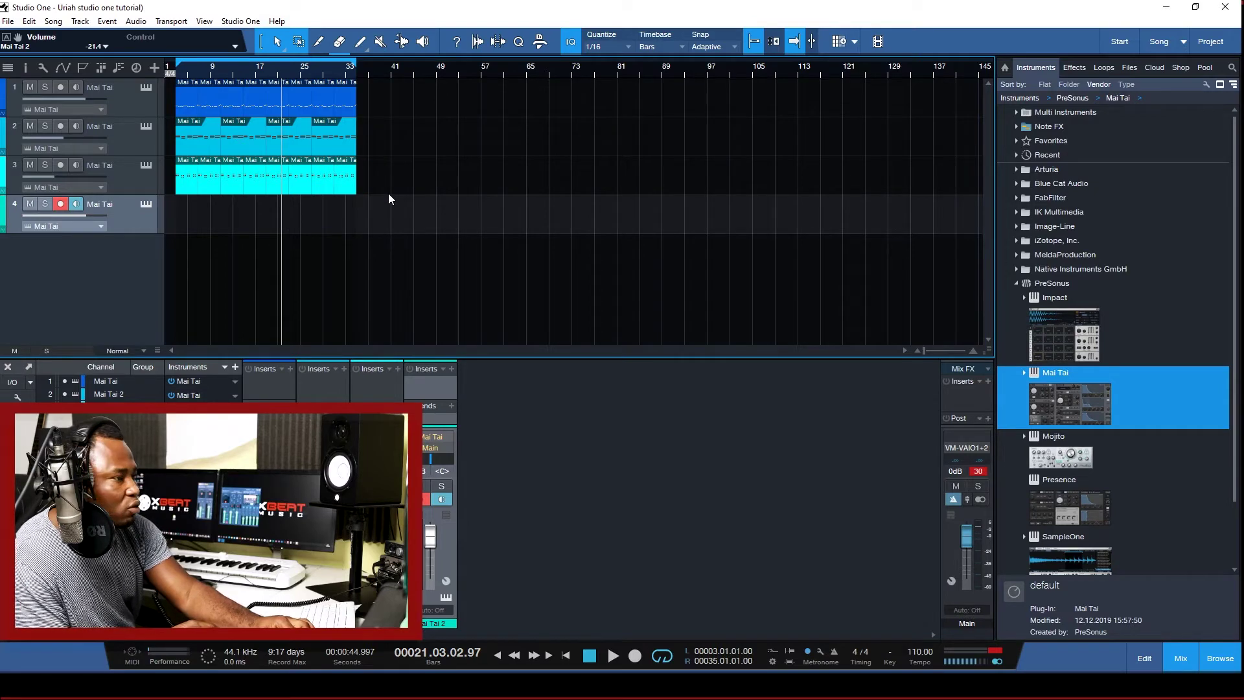
Record a pad part on track 4 from bar 3 to bar 19
key(KP_1)
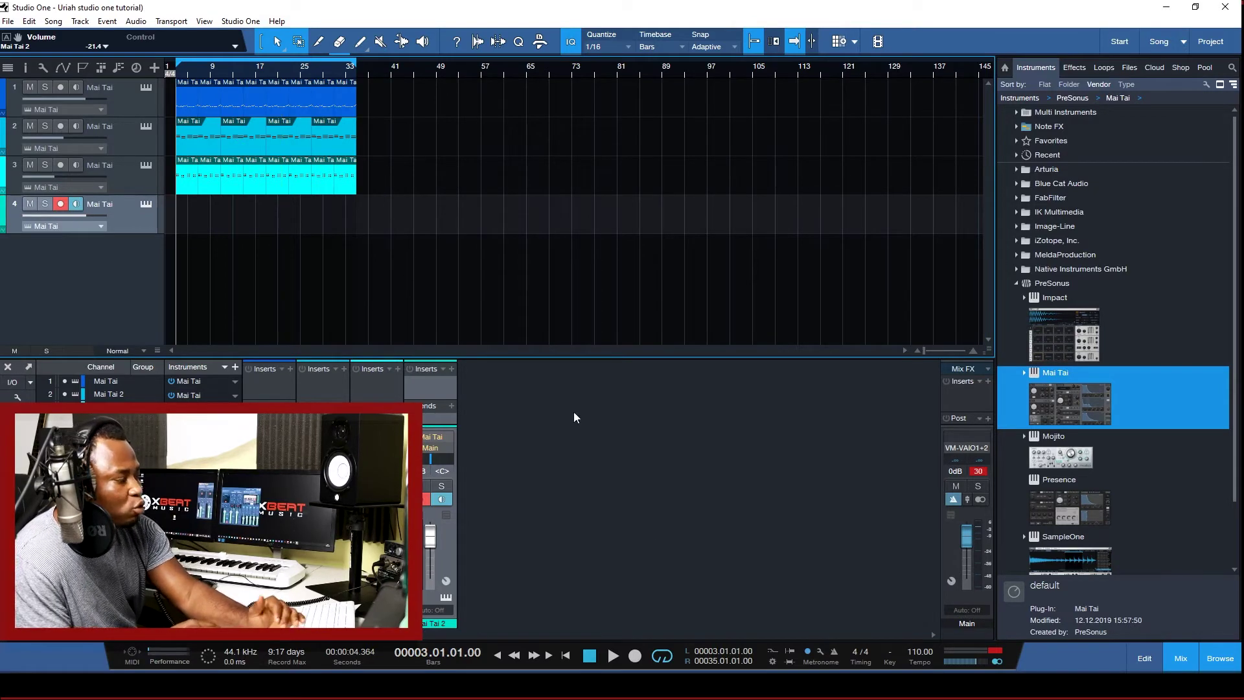
click(635, 657)
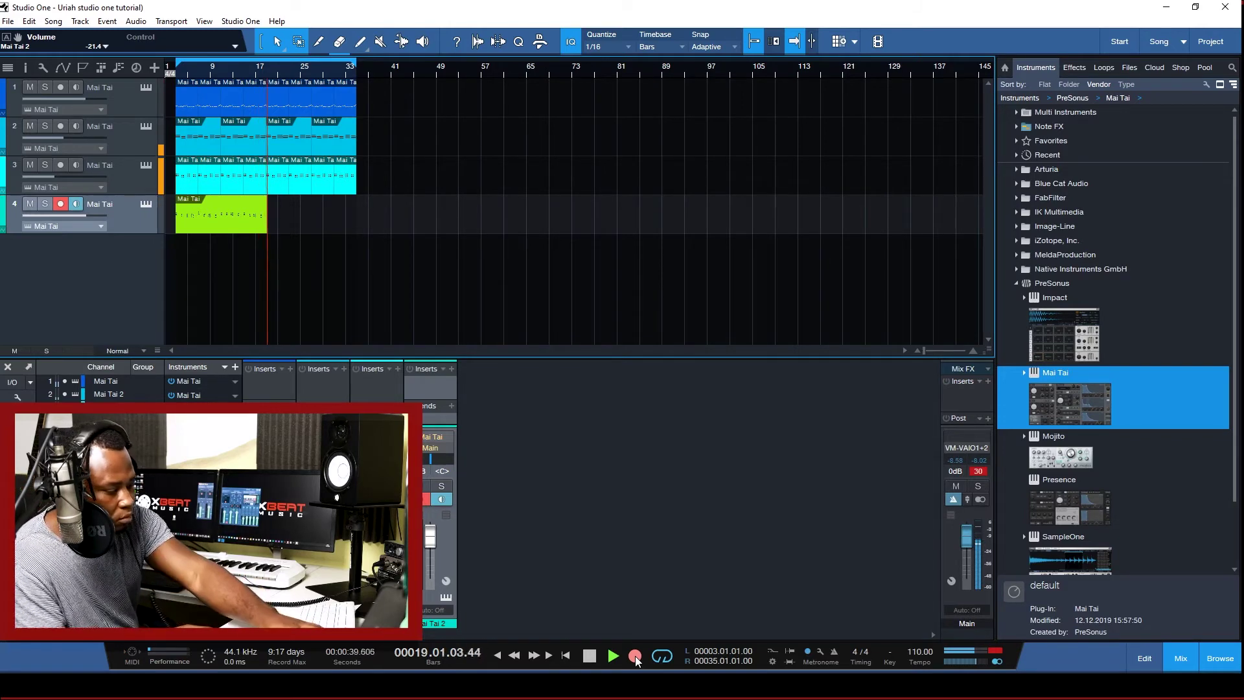
click(636, 659)
key(space)
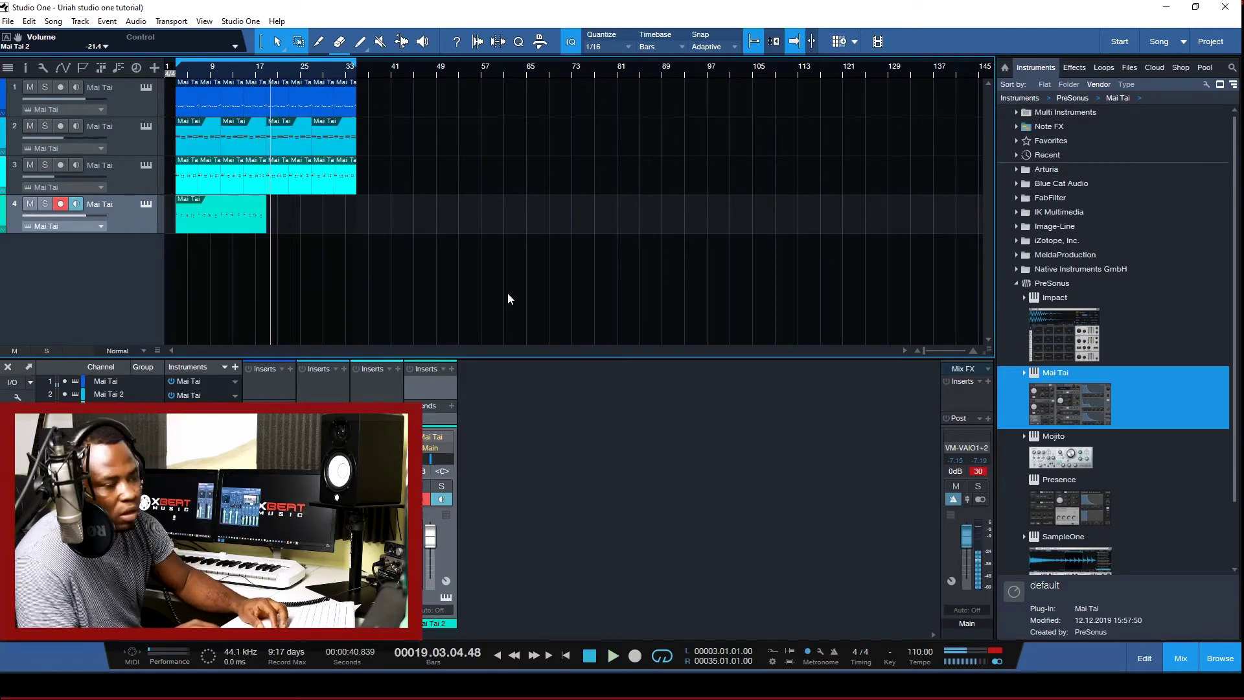
Remove the pad recording behind bar 7 and duplicate the remaining four-bar part seven times up to bar 35
click(245, 222)
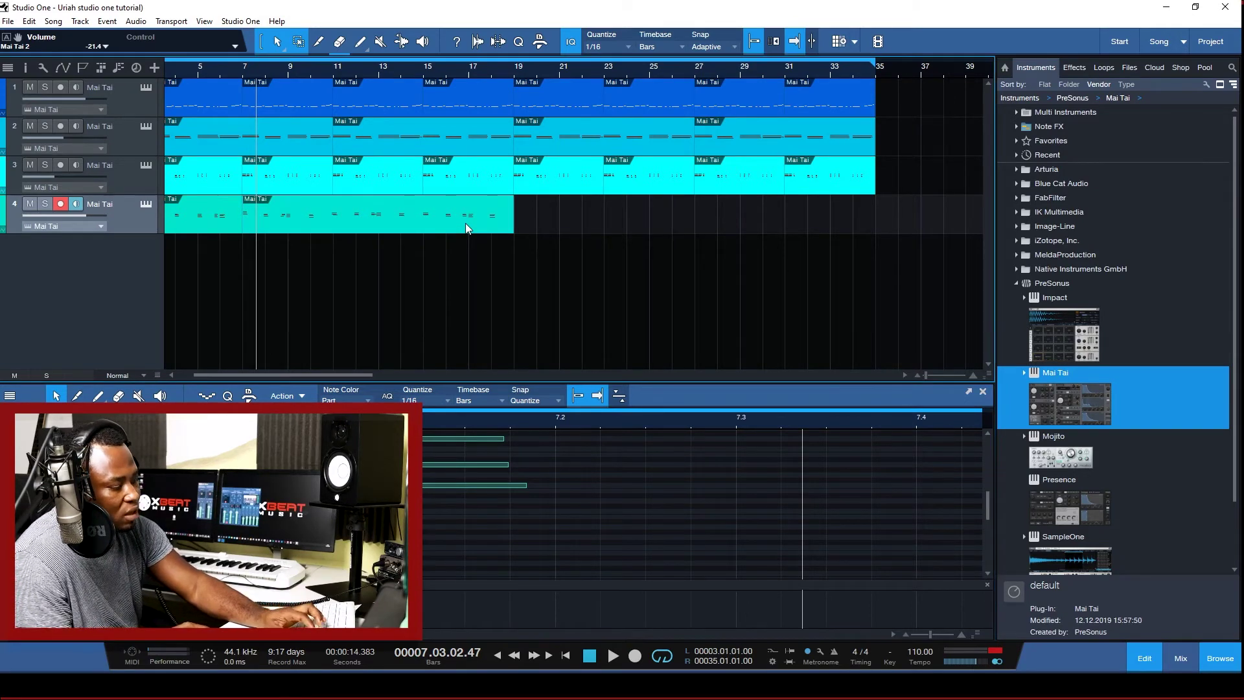
key(Delete)
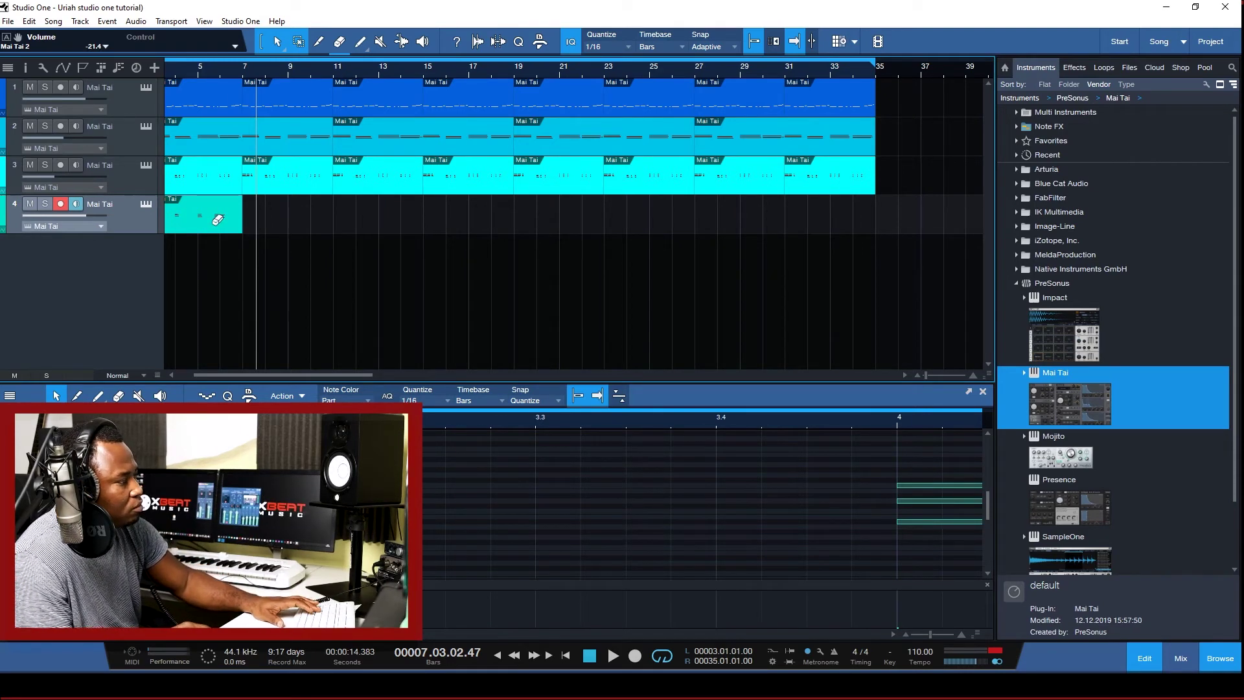
key(d)
key(d)
key(d)
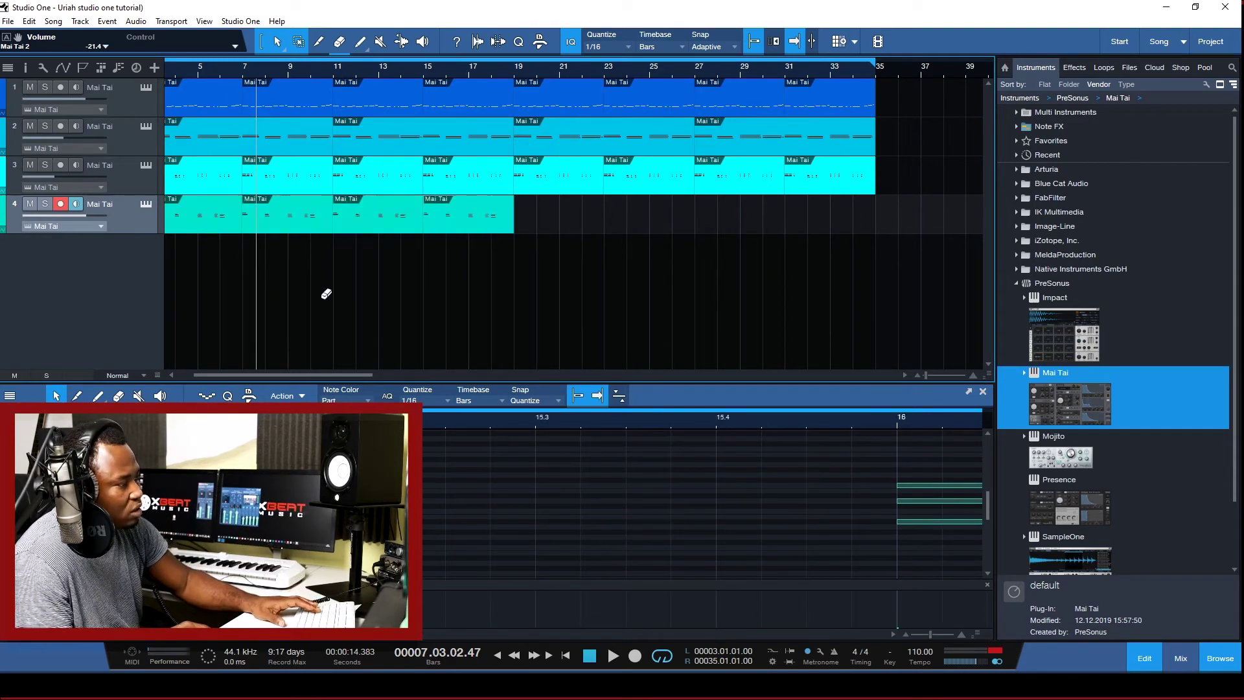
key(d)
key(d)
key(d)
key(d)
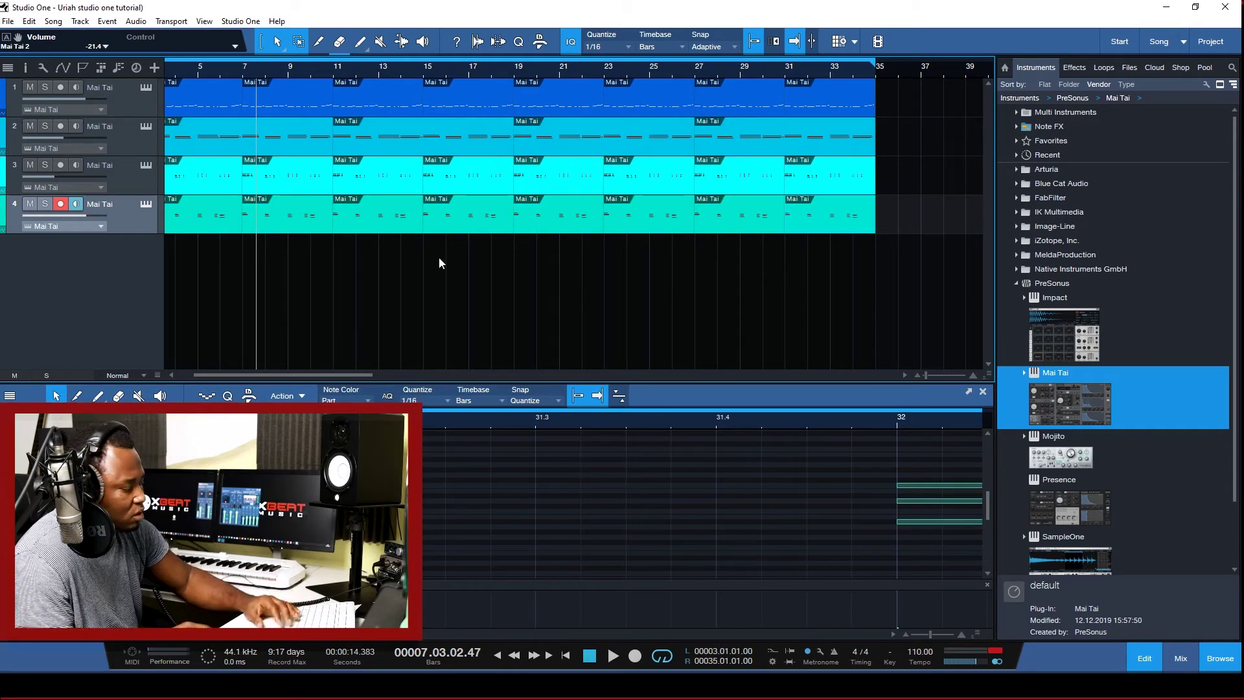
key(w)
key(w)
key(e)
key(e)
key(w)
key(w)
key(w)
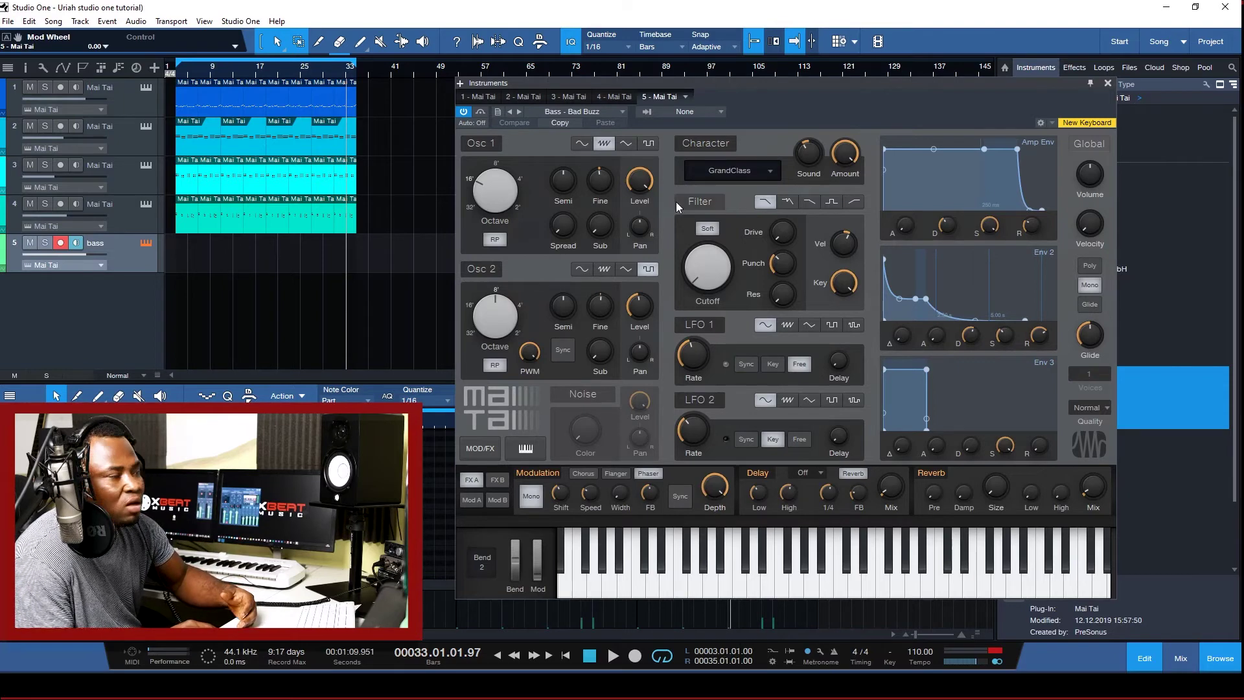
Move the bass track's Mai Tai window aside, open its preset choice and record a bass part from bar 3
drag(982, 103, 899, 375)
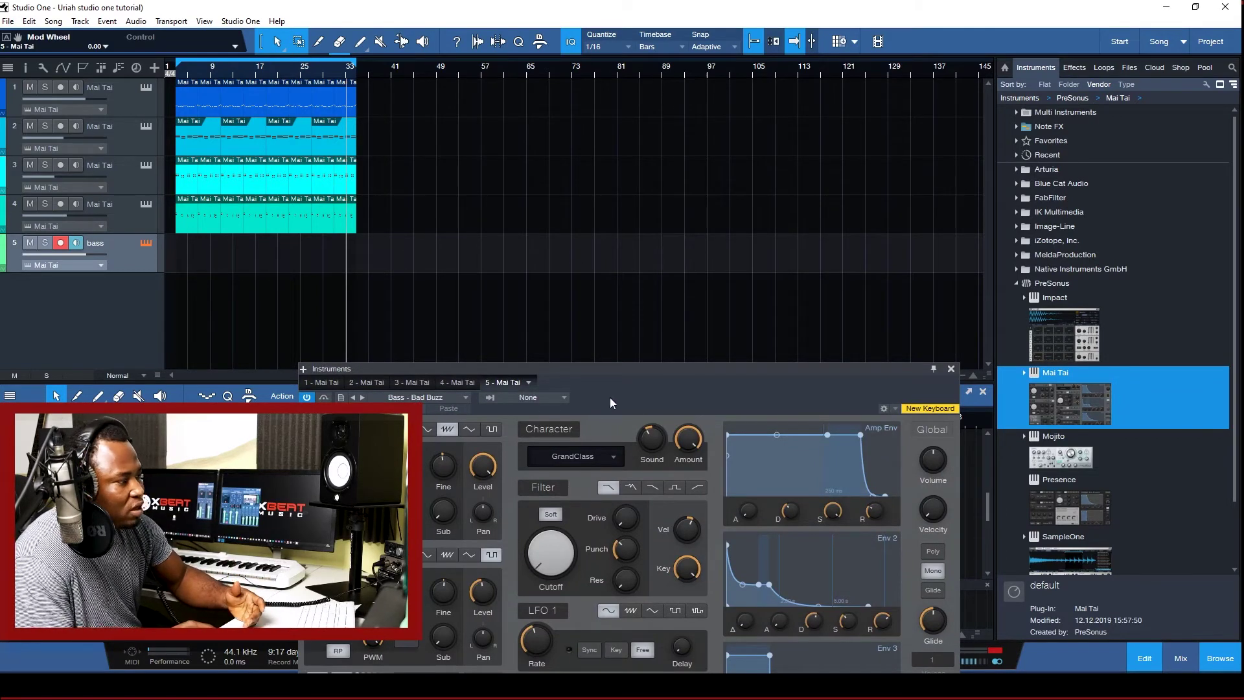
drag(612, 371, 671, 208)
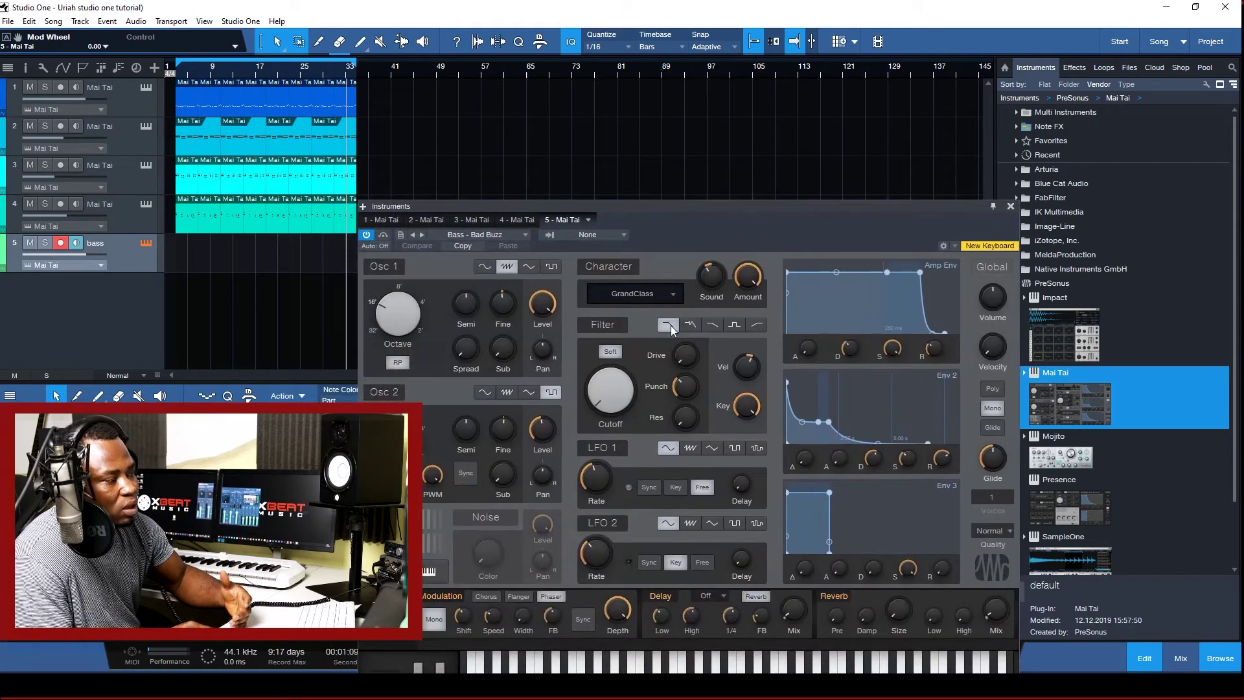
click(492, 236)
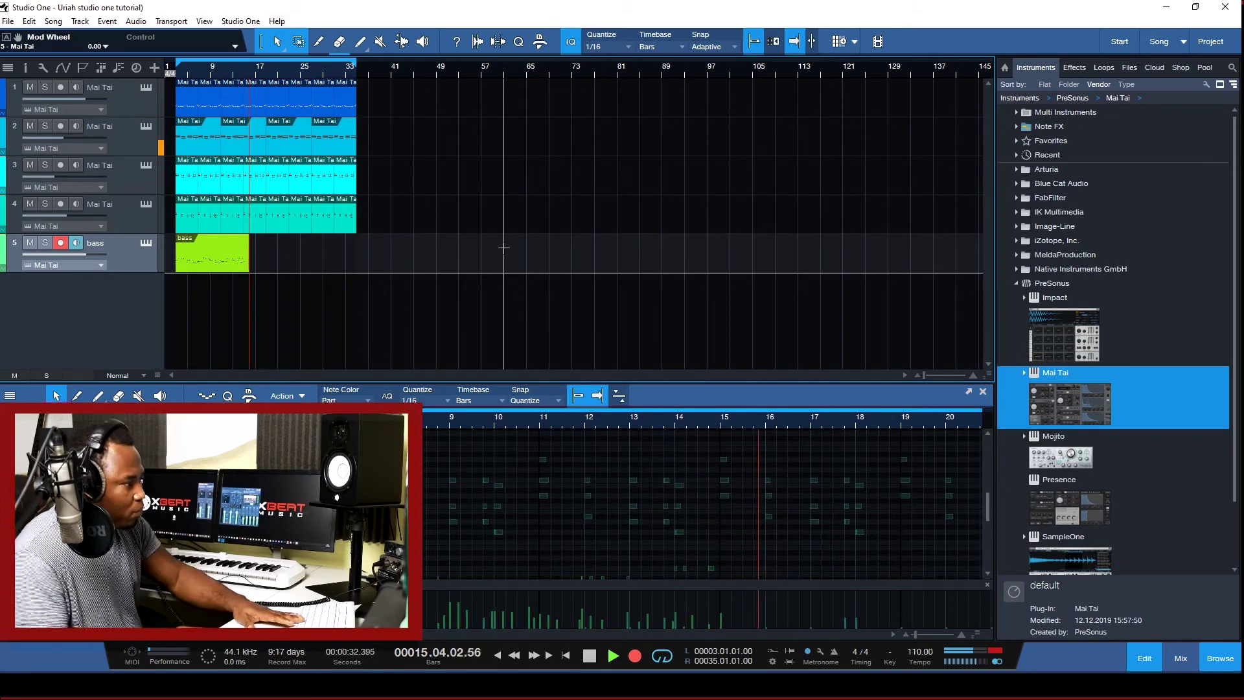
key(space)
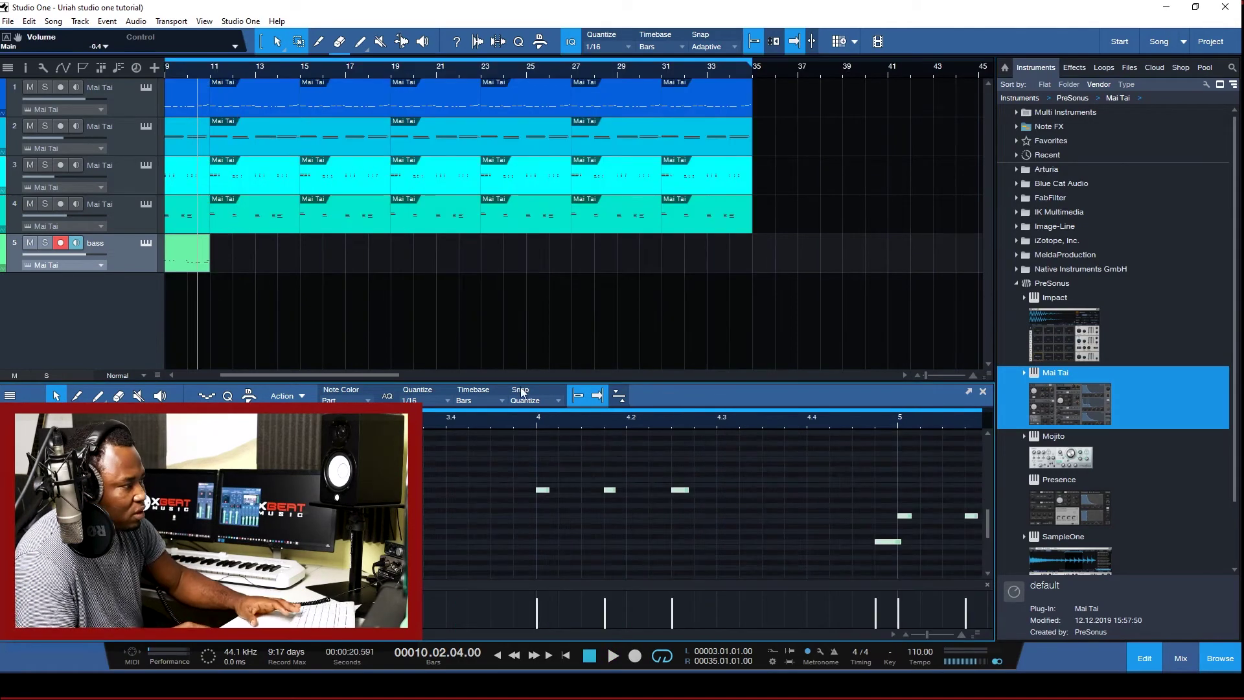
Duplicate the bass part three times so it fills the track to bar 35, and move the playhead to about bar 4
drag(270, 374, 190, 380)
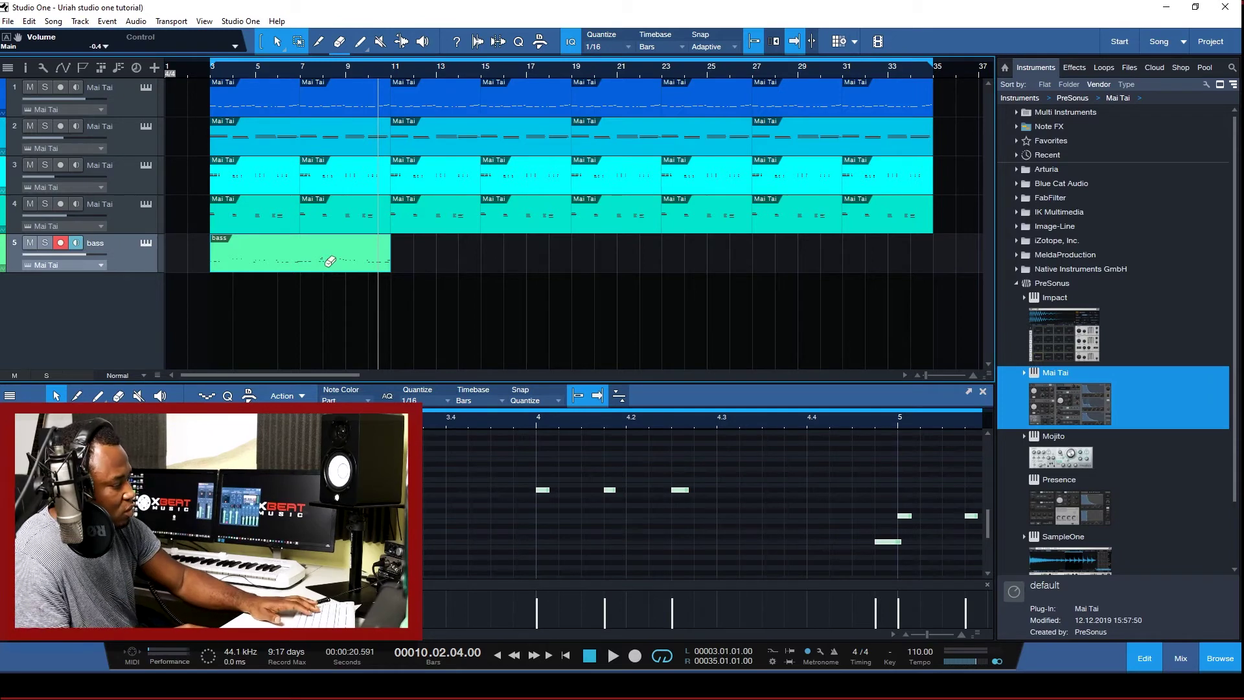
key(d)
key(d)
key(d)
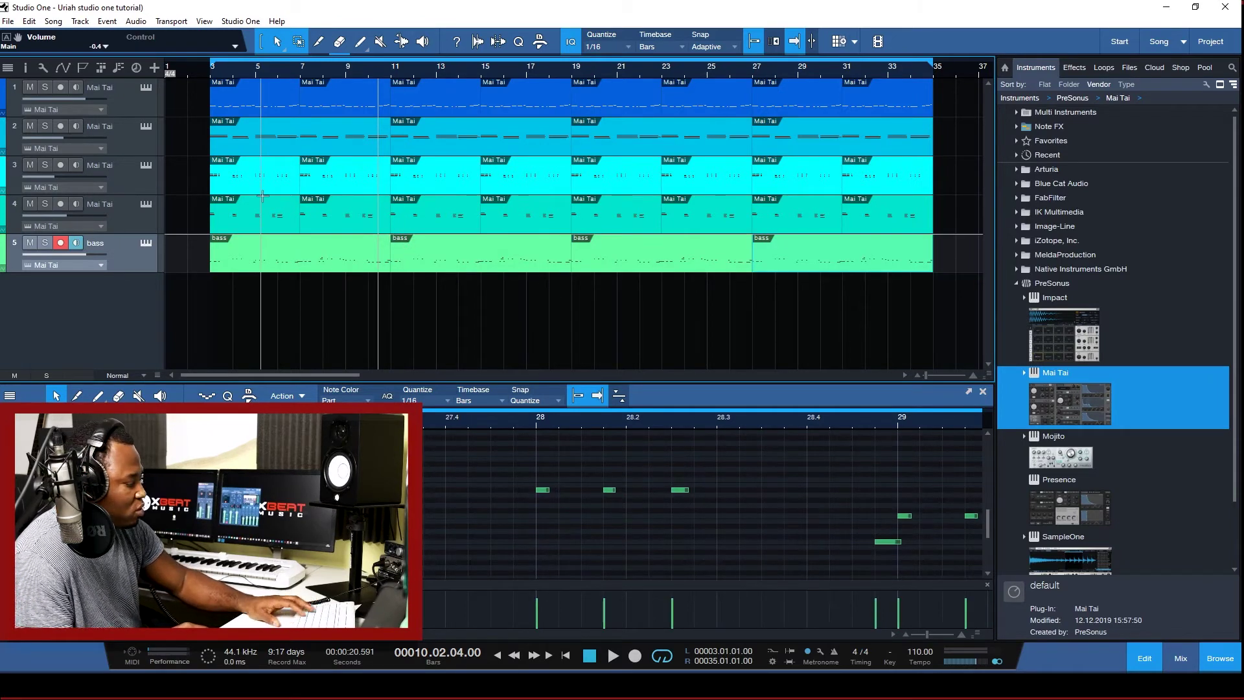
click(244, 70)
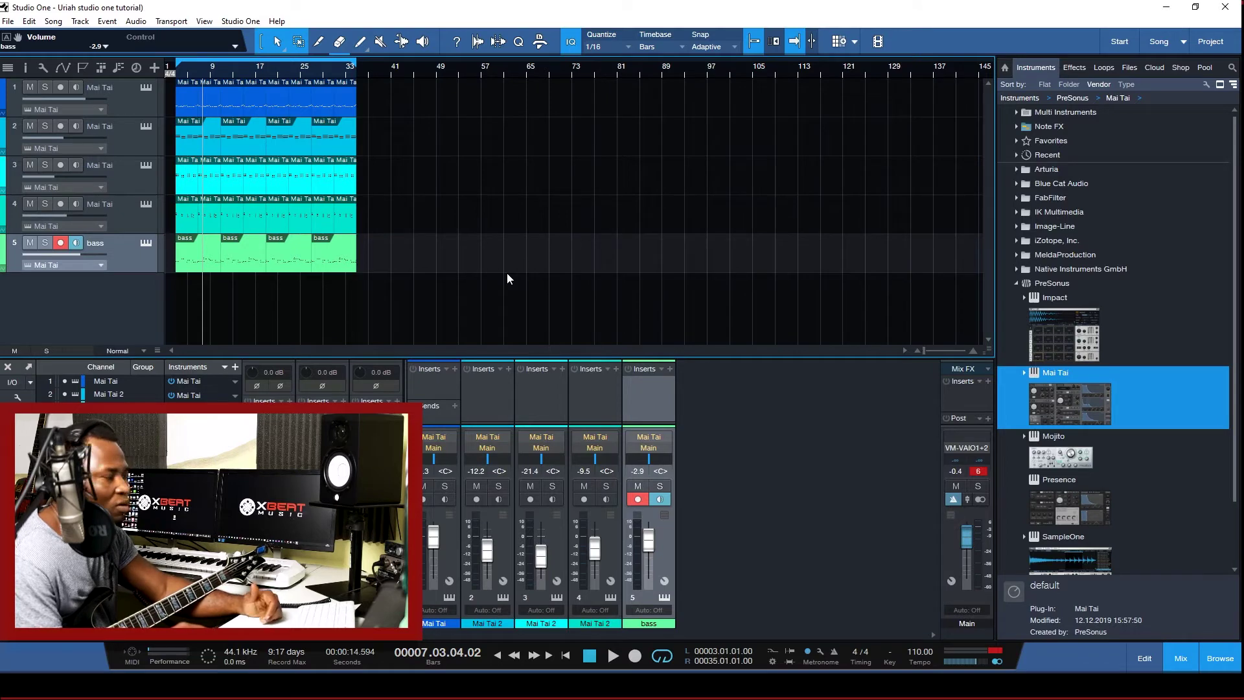
Start adding one new audio track and name it guitars
right_click(81, 294)
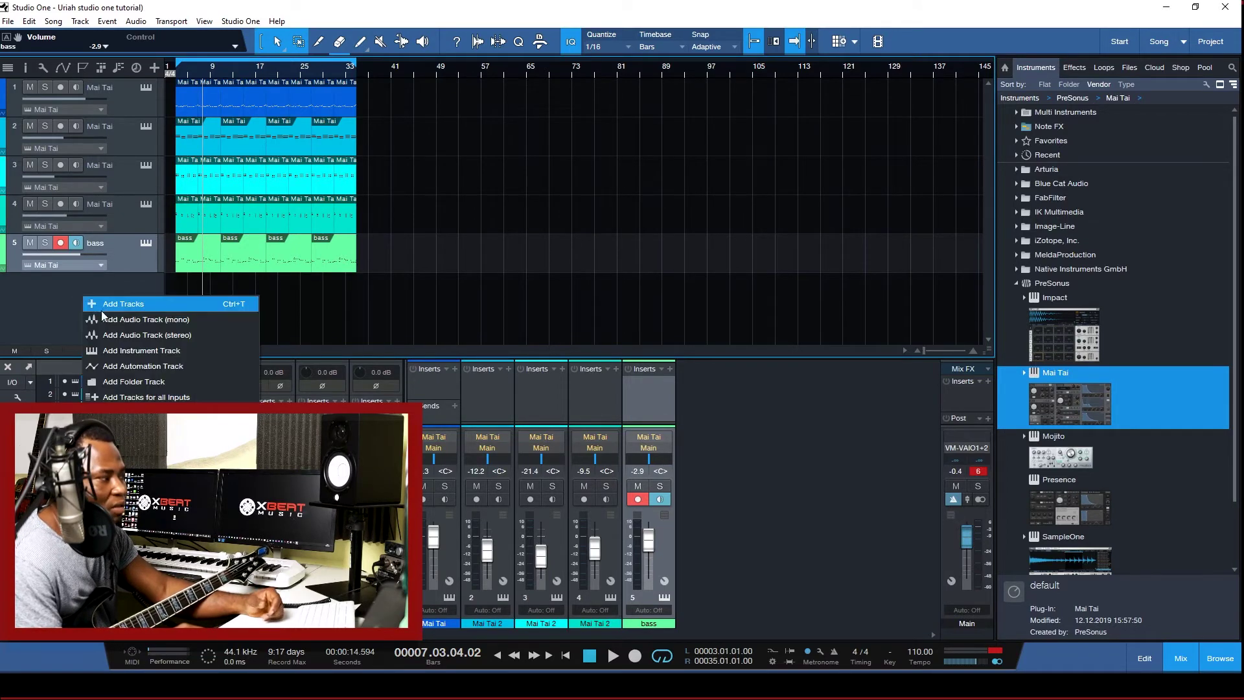
click(139, 306)
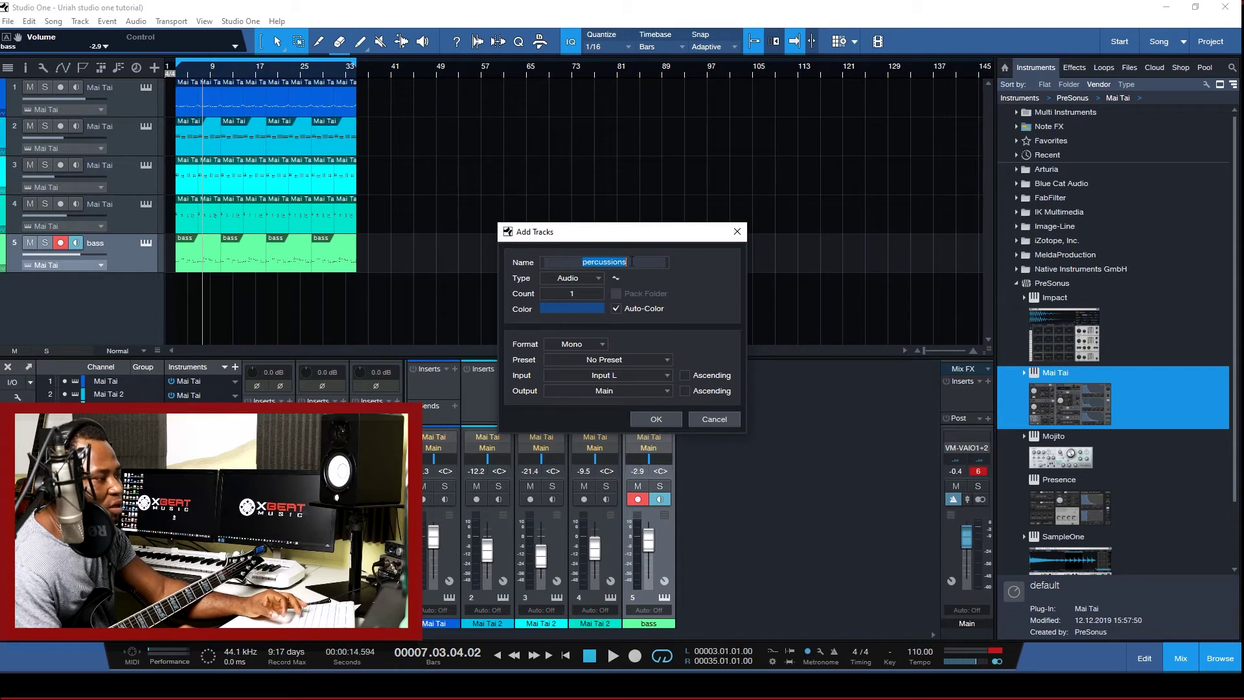
text(guitars)
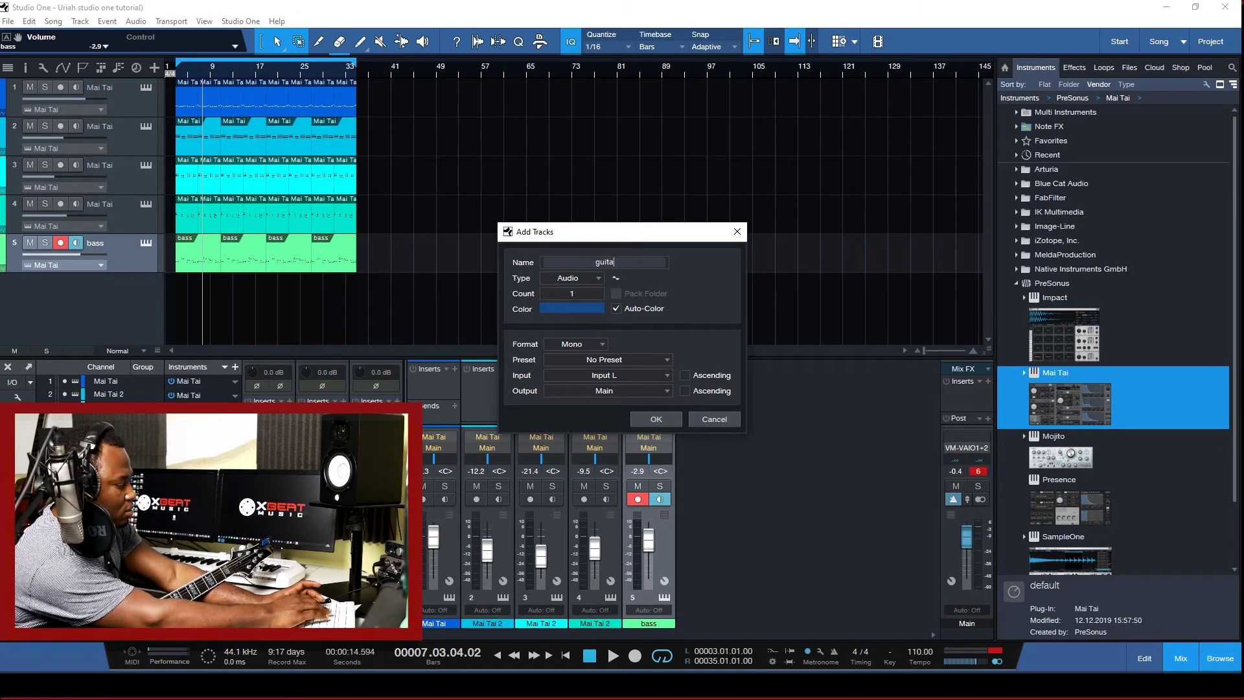
click(680, 274)
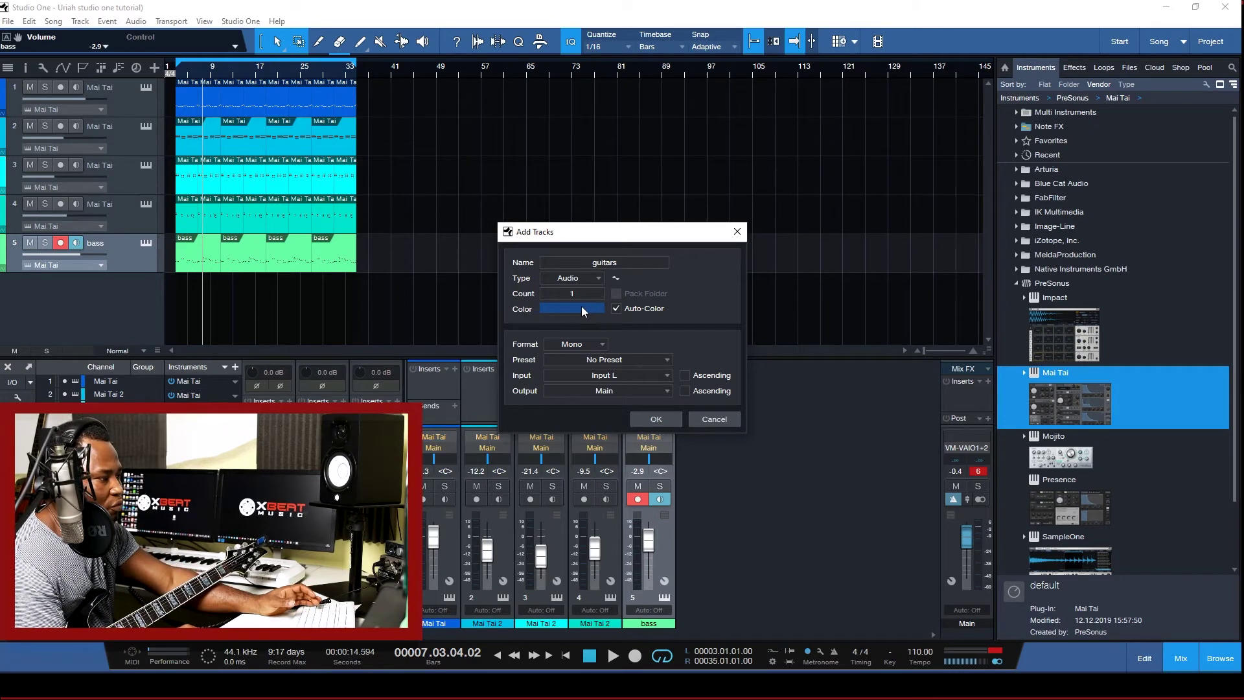
click(617, 309)
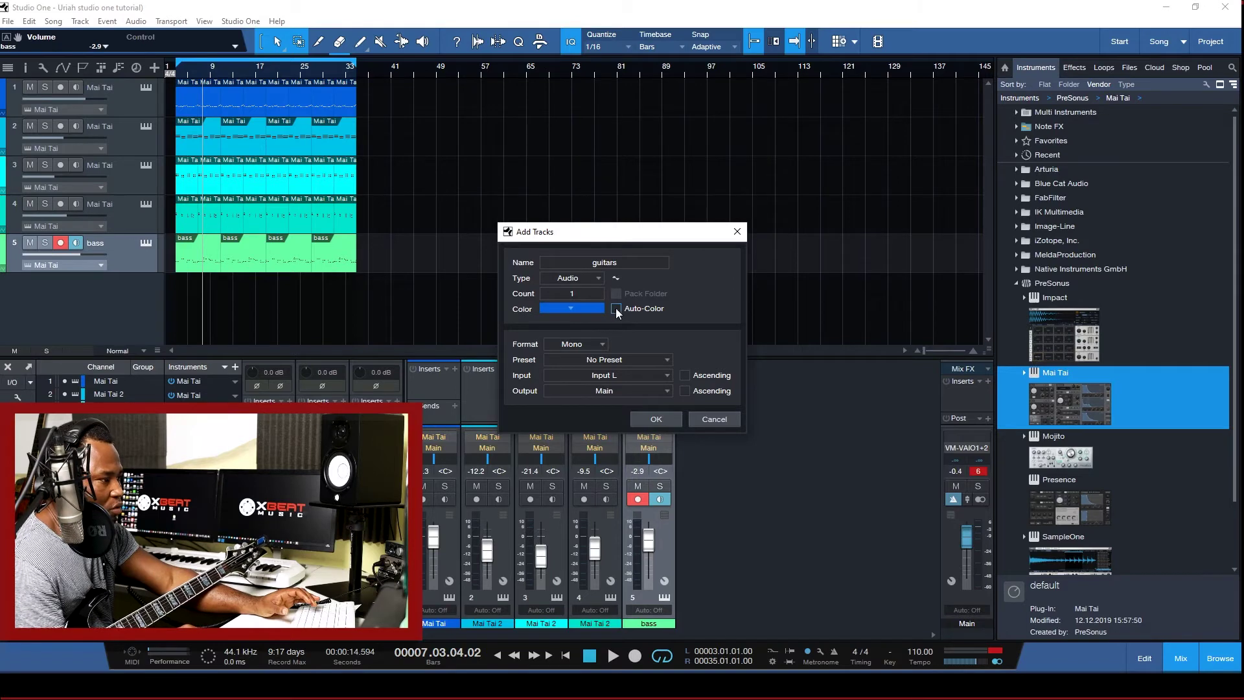
click(576, 310)
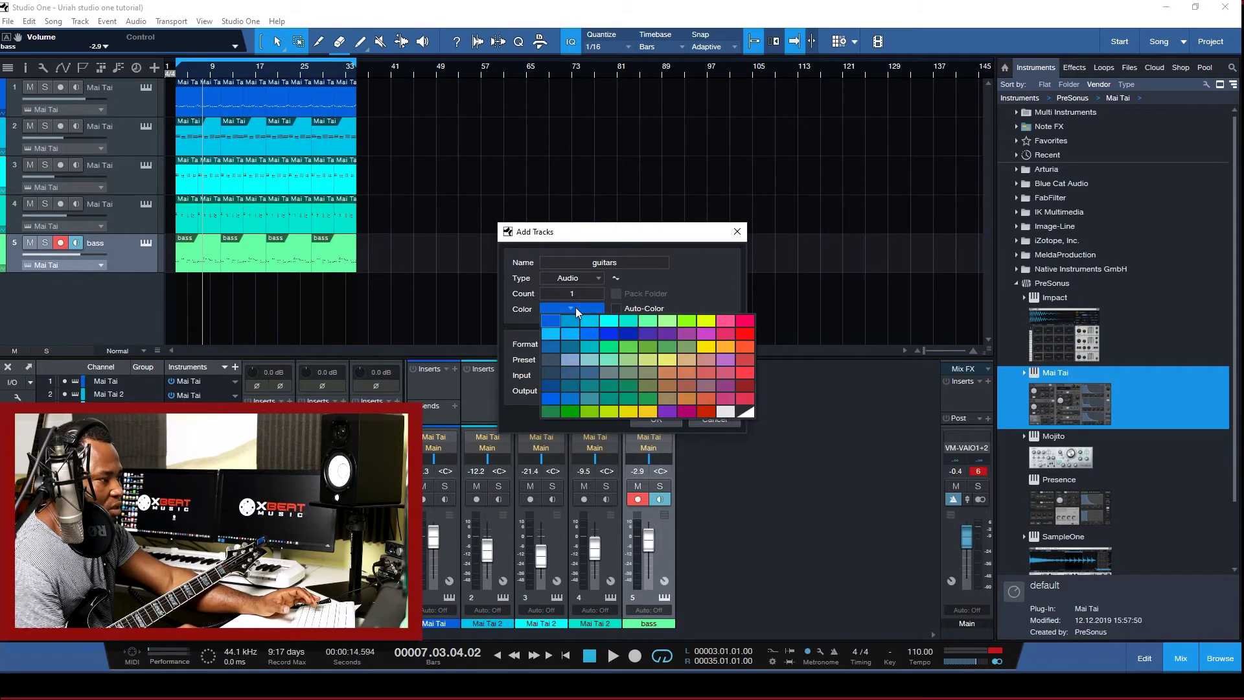
click(678, 299)
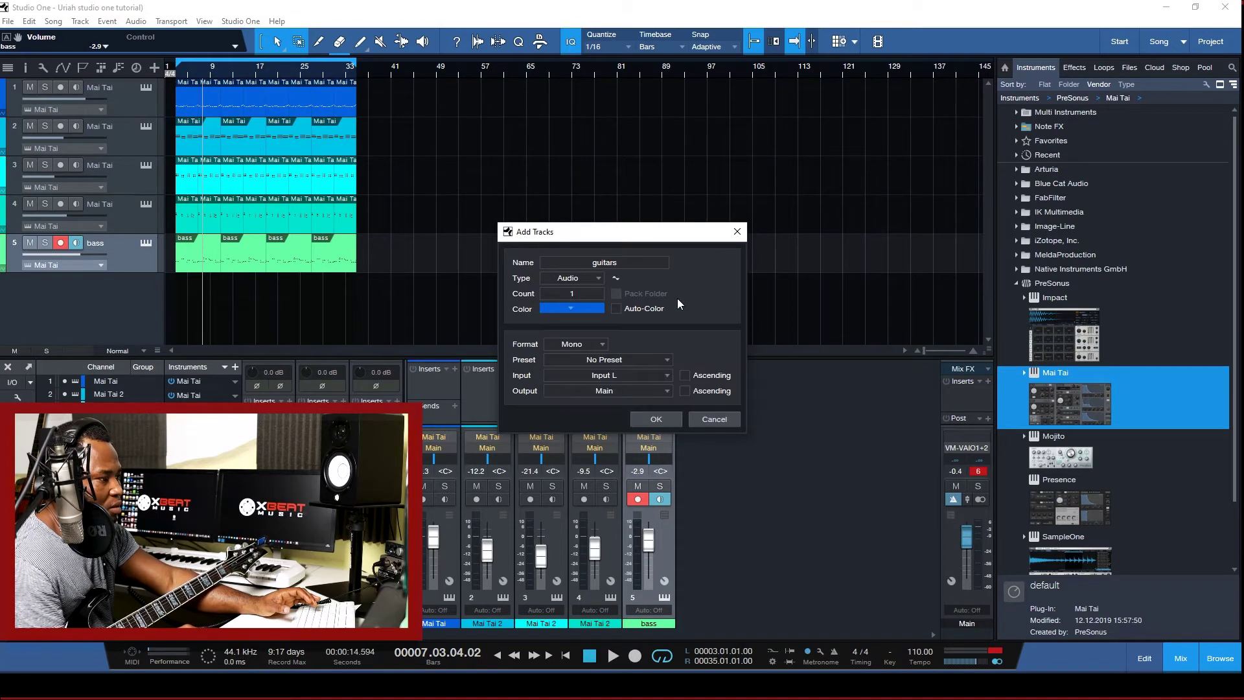
click(614, 310)
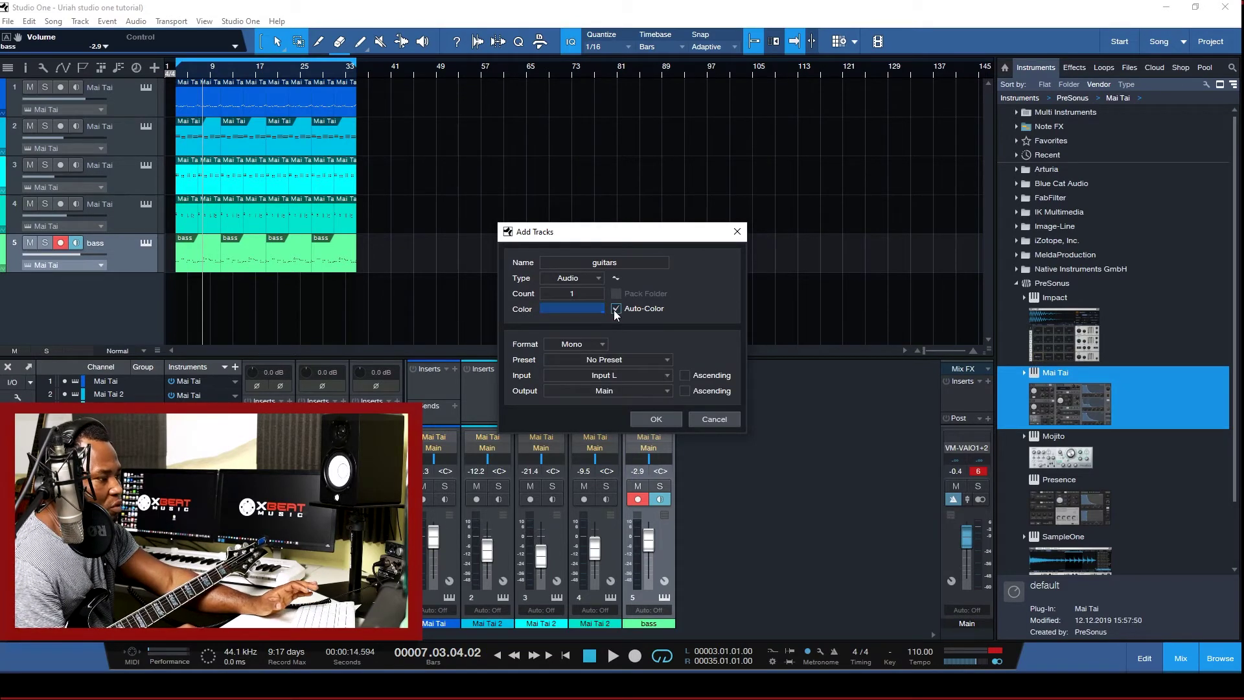
Look through the format options and the preset folders offered for the new guitars track
click(583, 344)
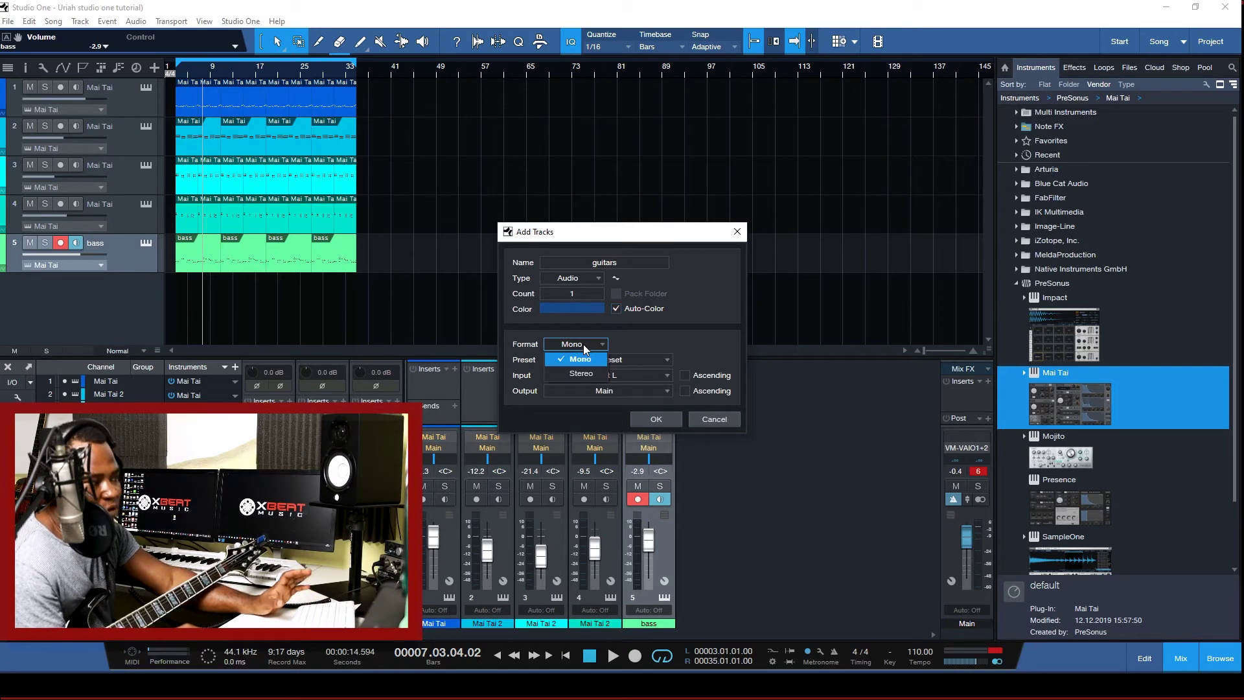
click(613, 359)
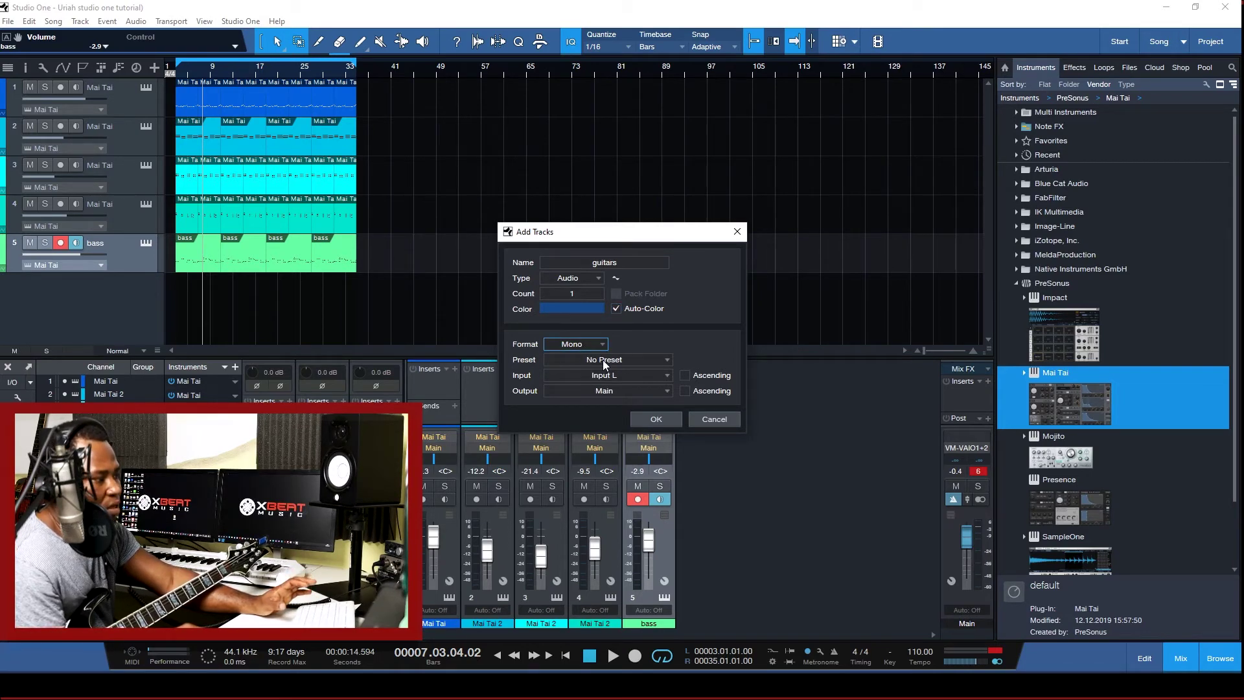
click(603, 360)
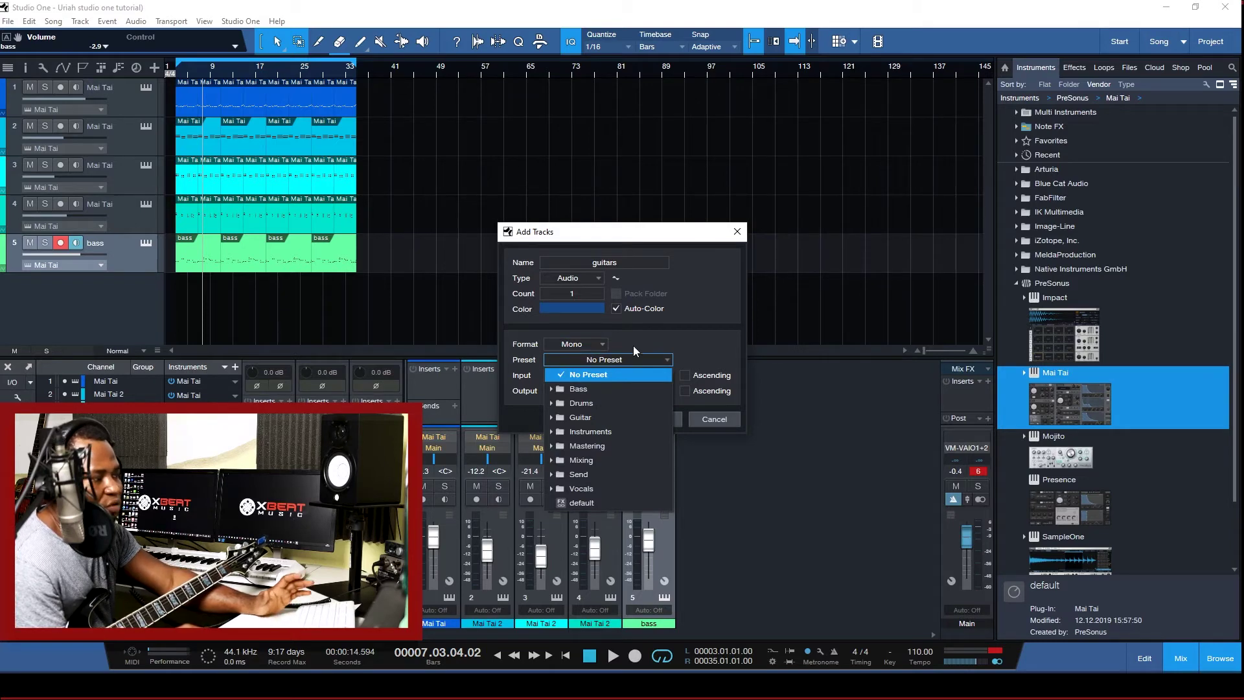
click(551, 431)
click(553, 386)
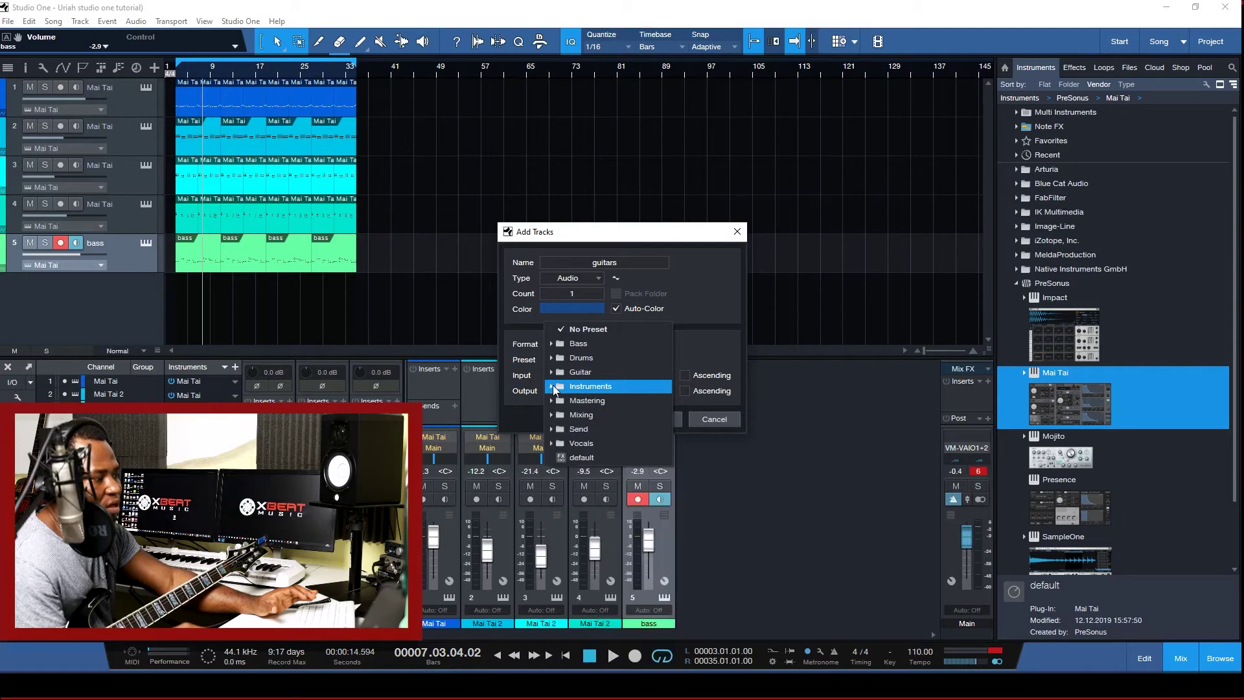
click(616, 319)
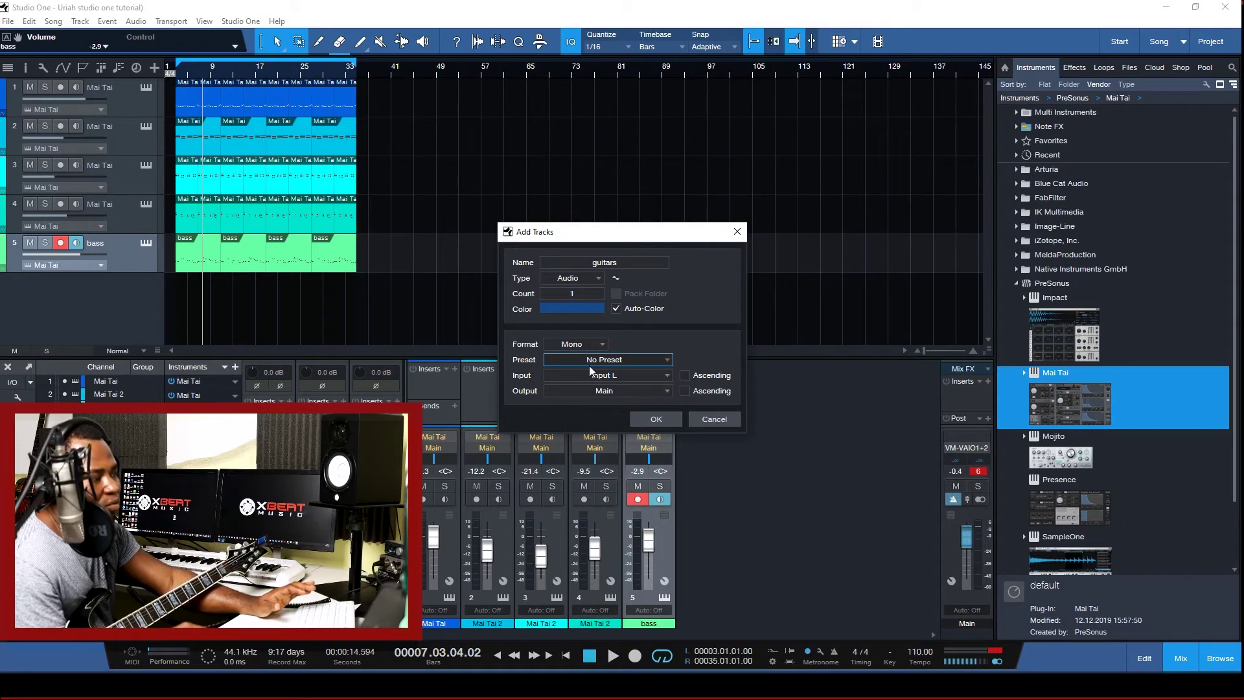
Set the guitars track's input to Input R, keep its output on Main and create the track
click(623, 376)
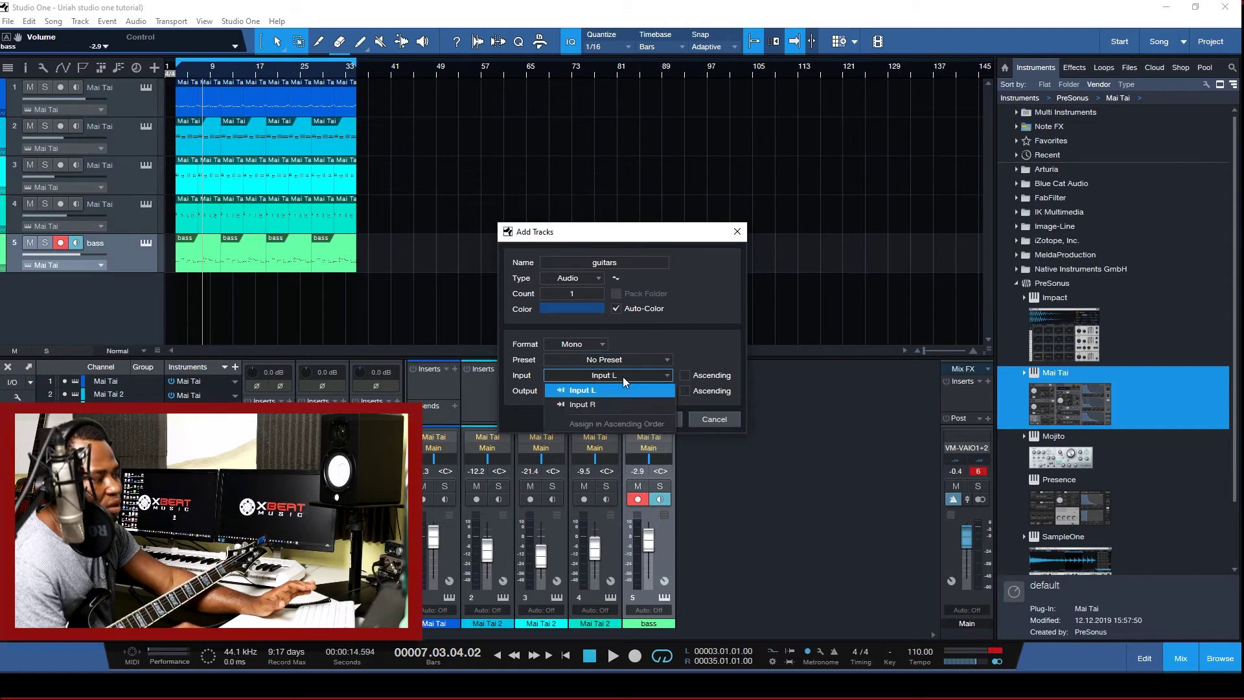
click(578, 405)
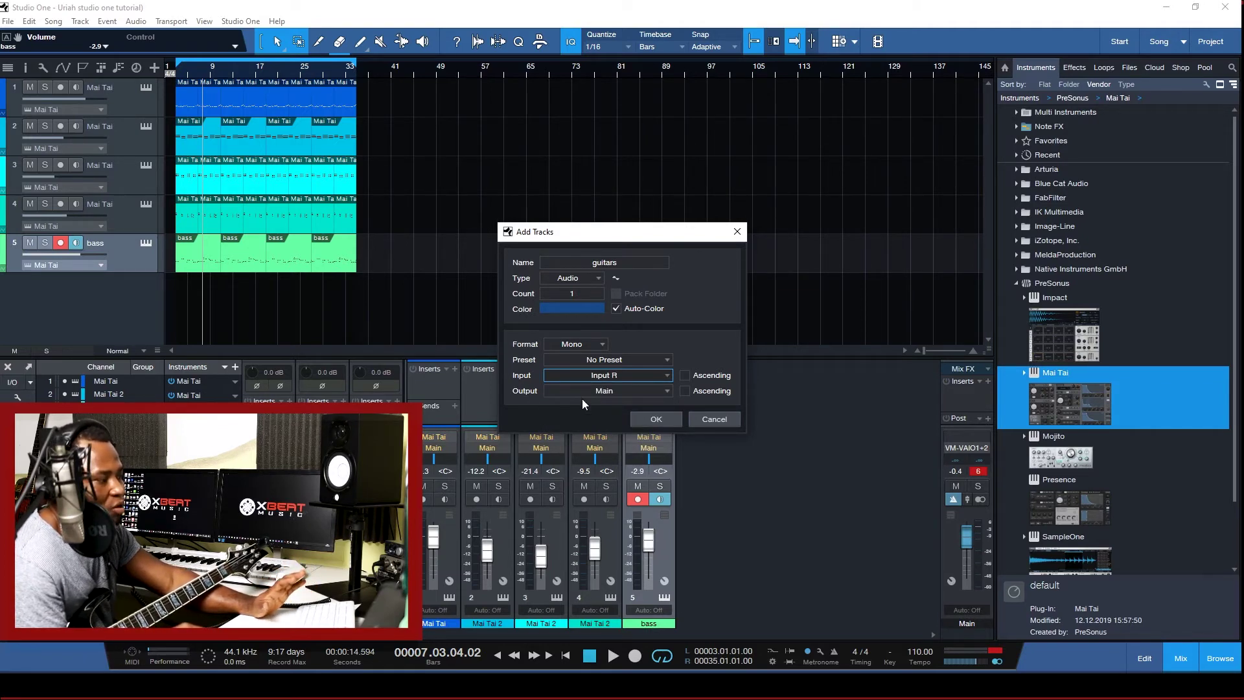
click(617, 392)
click(725, 301)
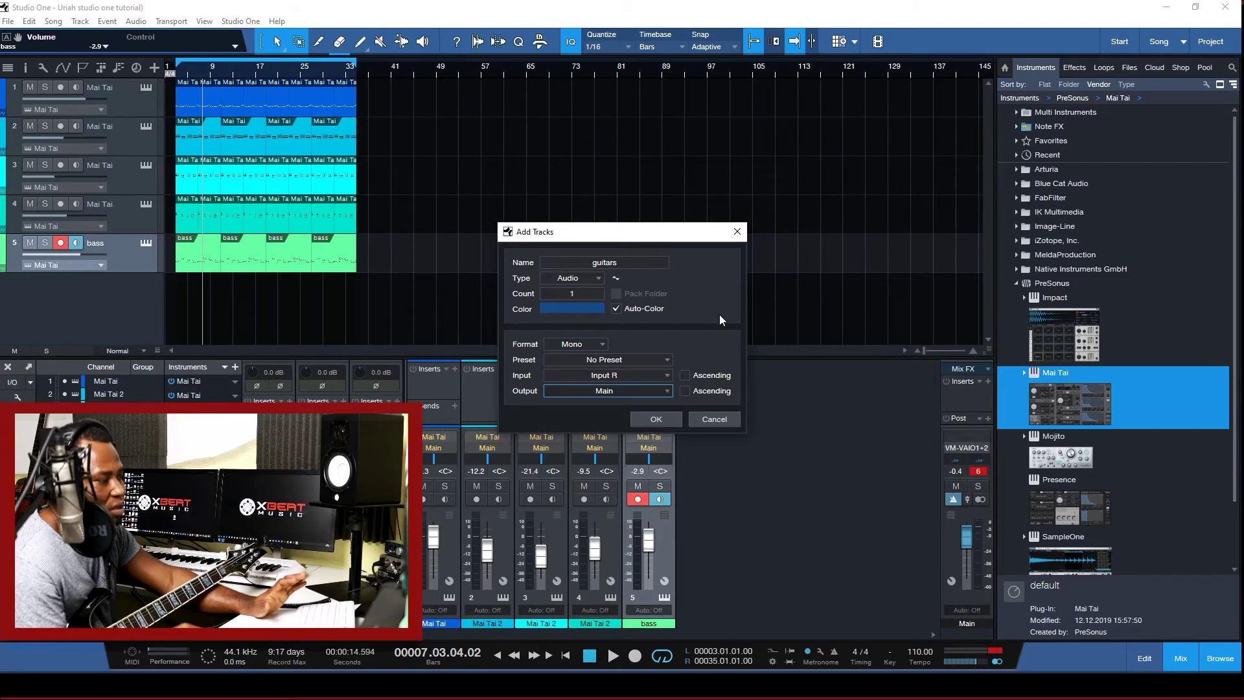
click(658, 417)
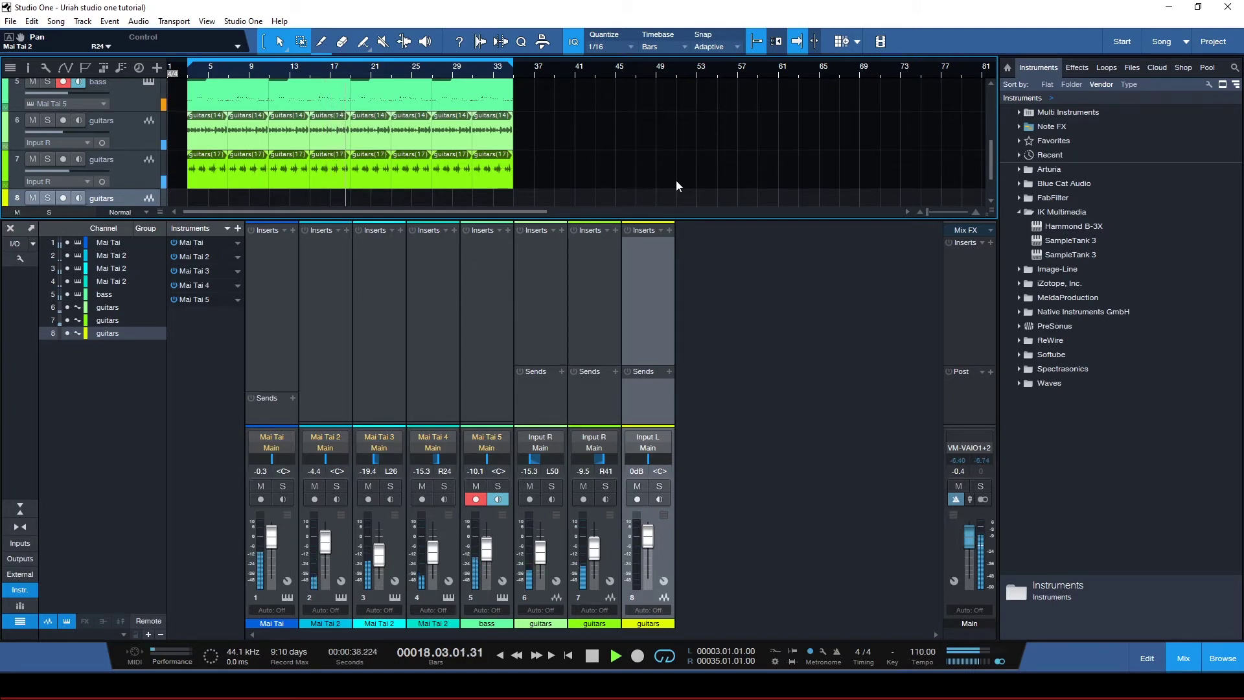
Stop playback and add a third mono audio track named guitars with Input L as its input
key(space)
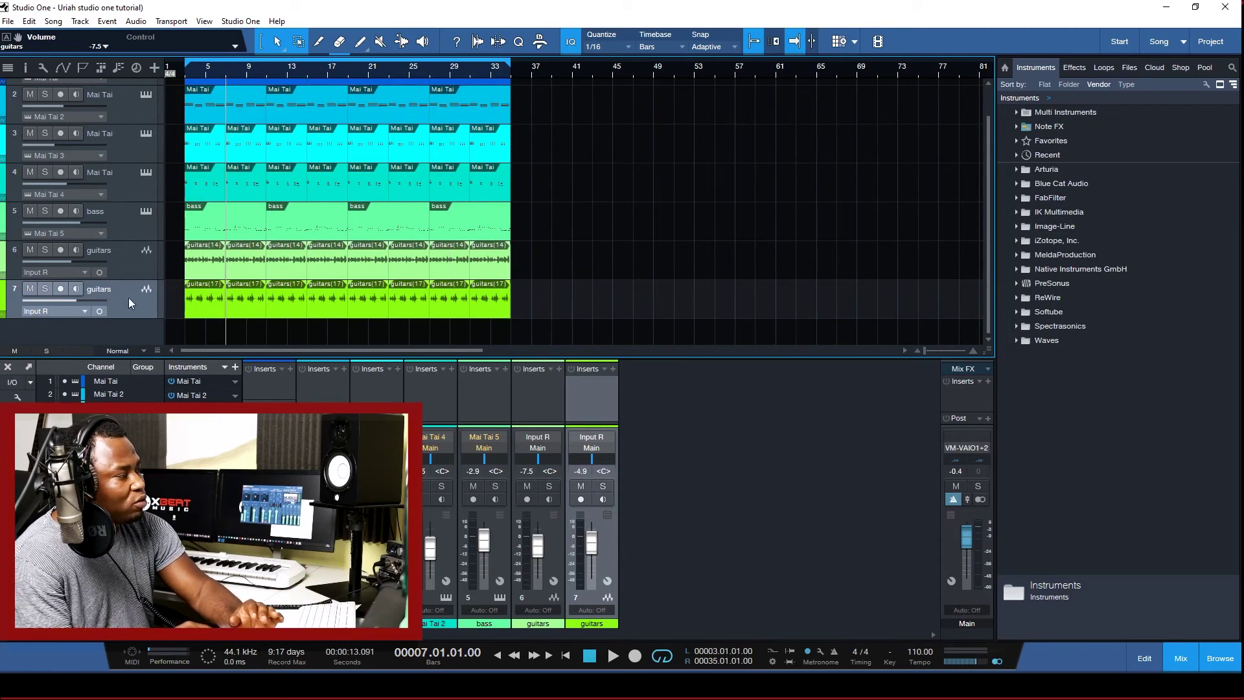
right_click(126, 330)
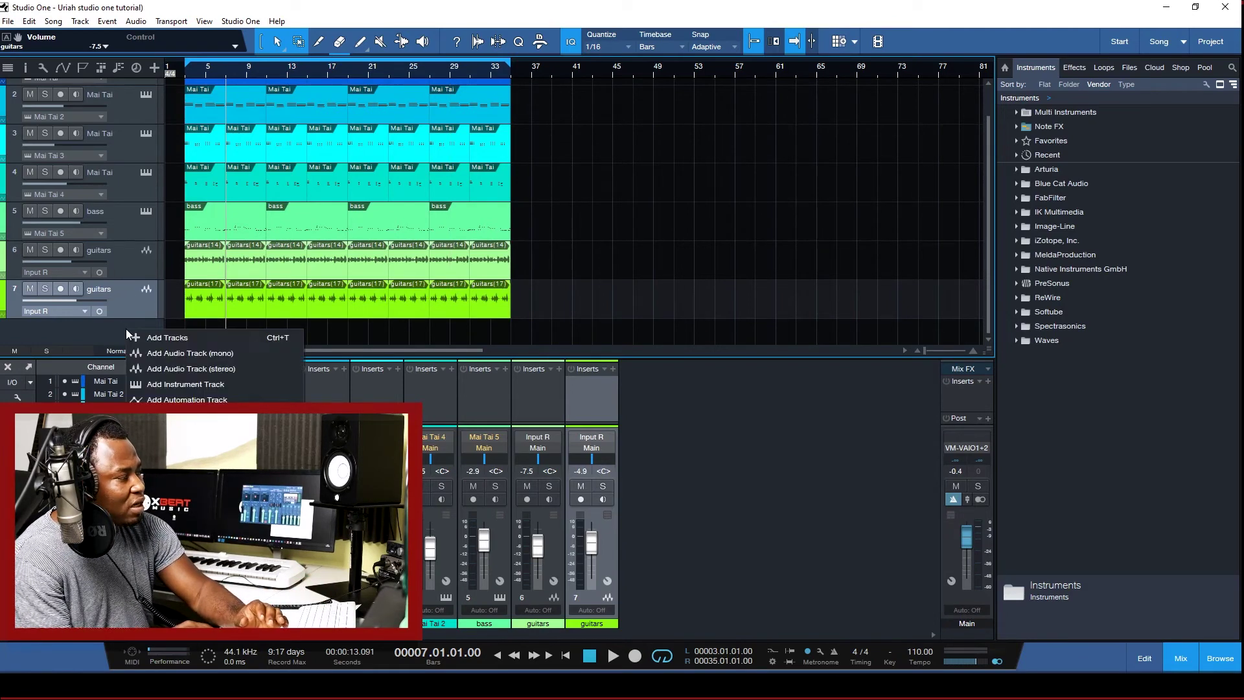
click(170, 337)
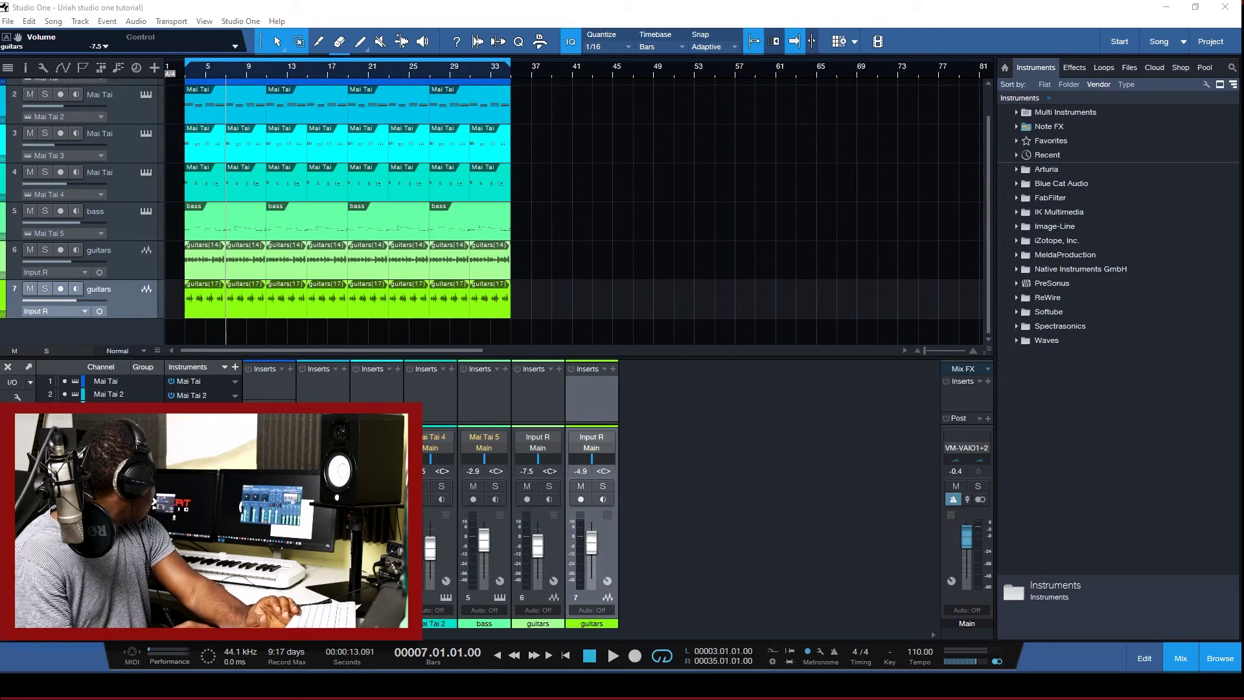
drag(491, 264, 533, 220)
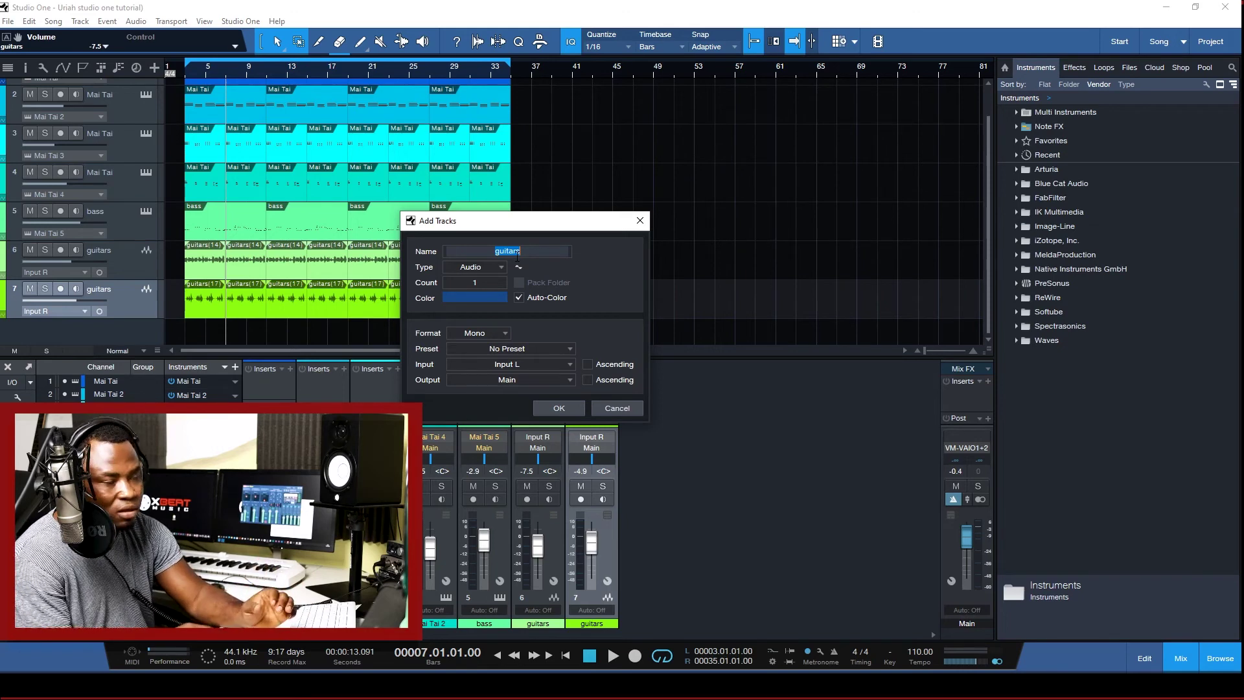
click(499, 363)
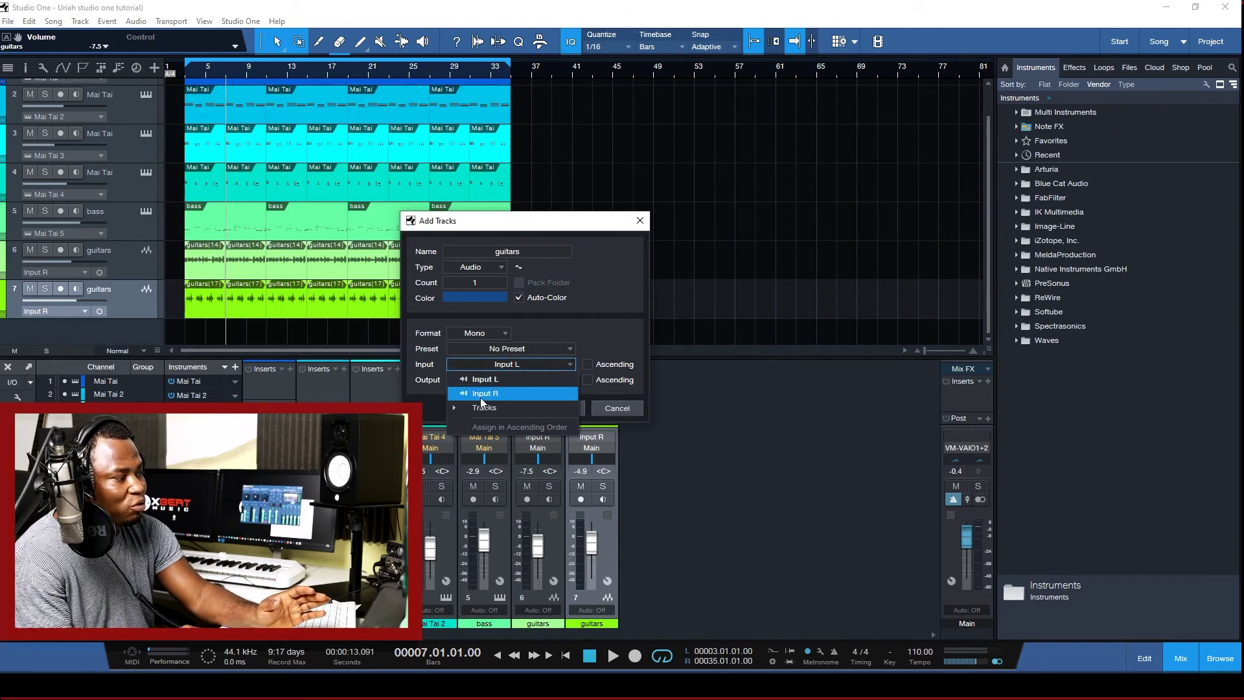
click(582, 333)
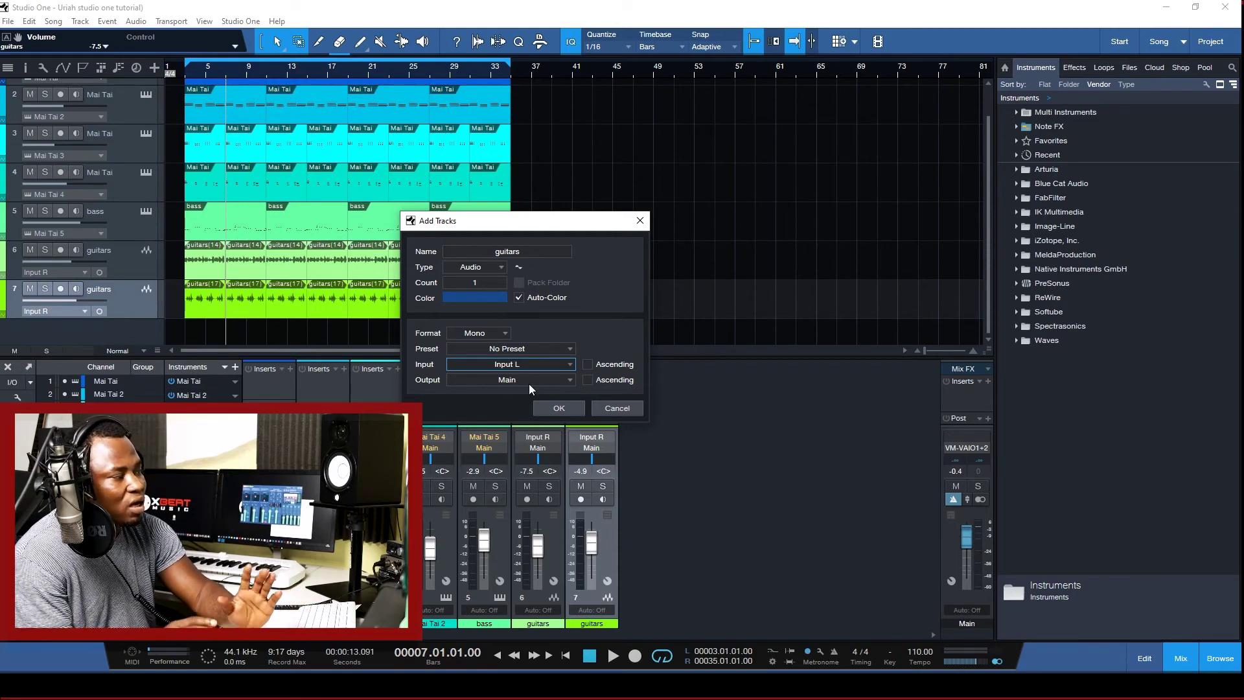
click(574, 413)
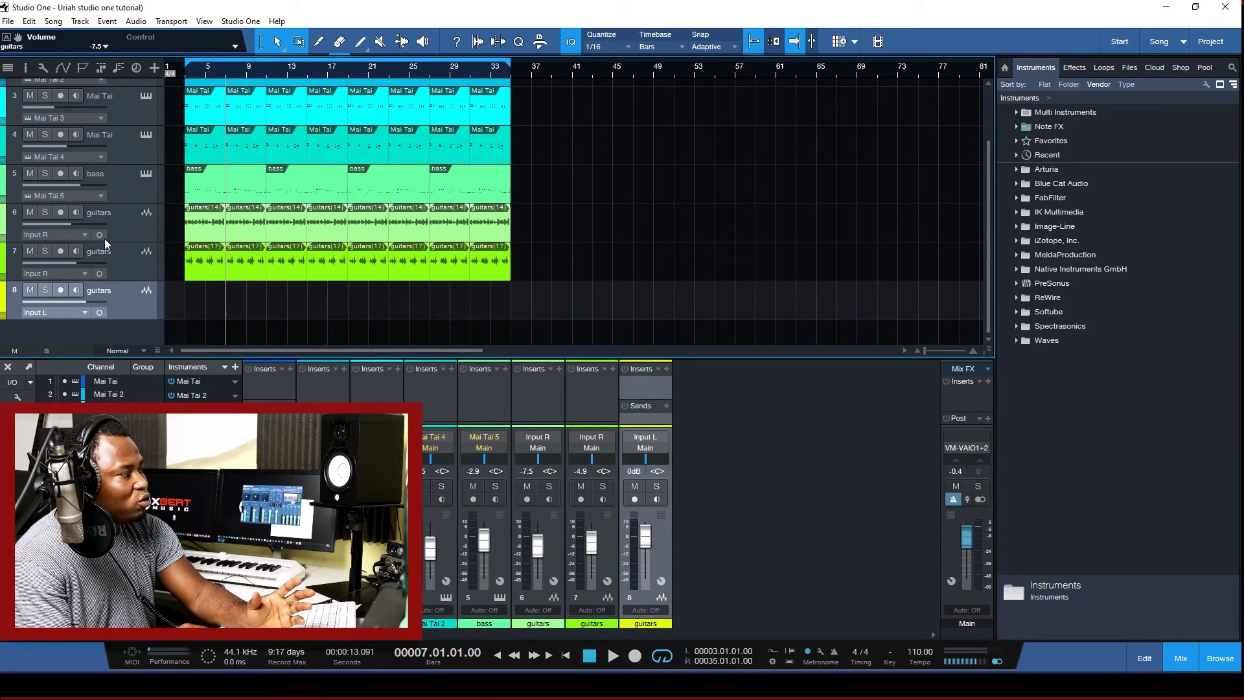
Open the name of track 6, then the name of track 4, for editing
click(102, 213)
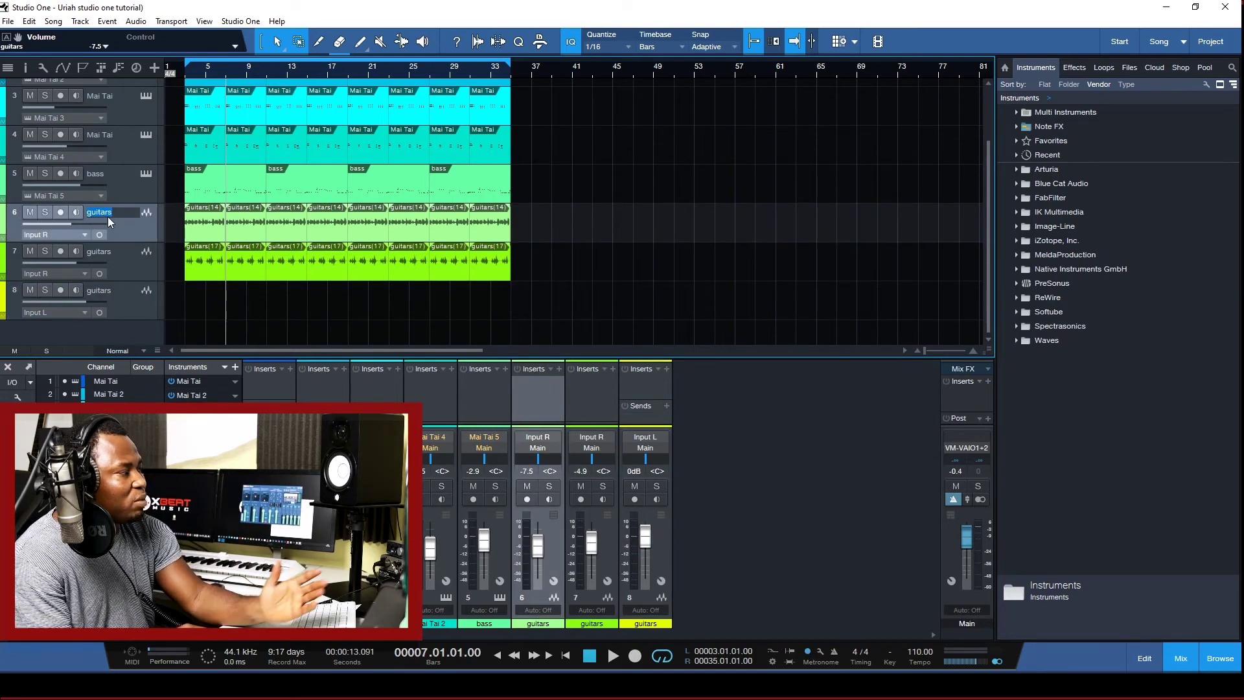
click(125, 182)
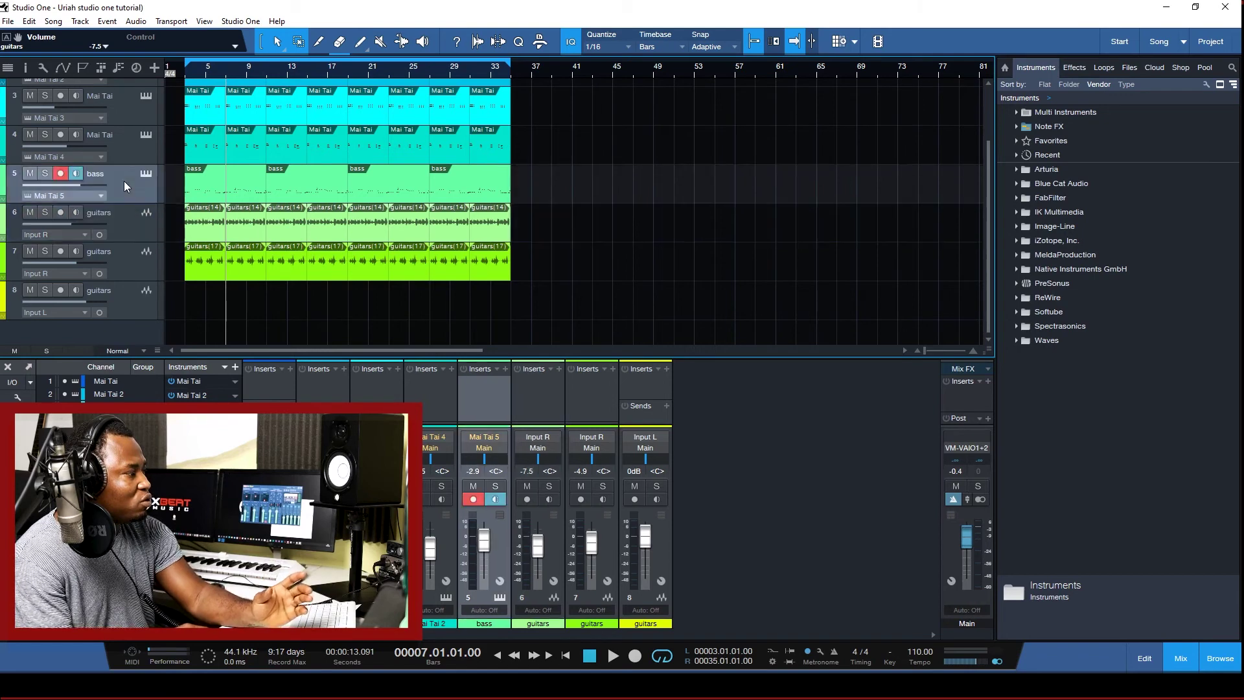
scroll(548, 192, up, 2)
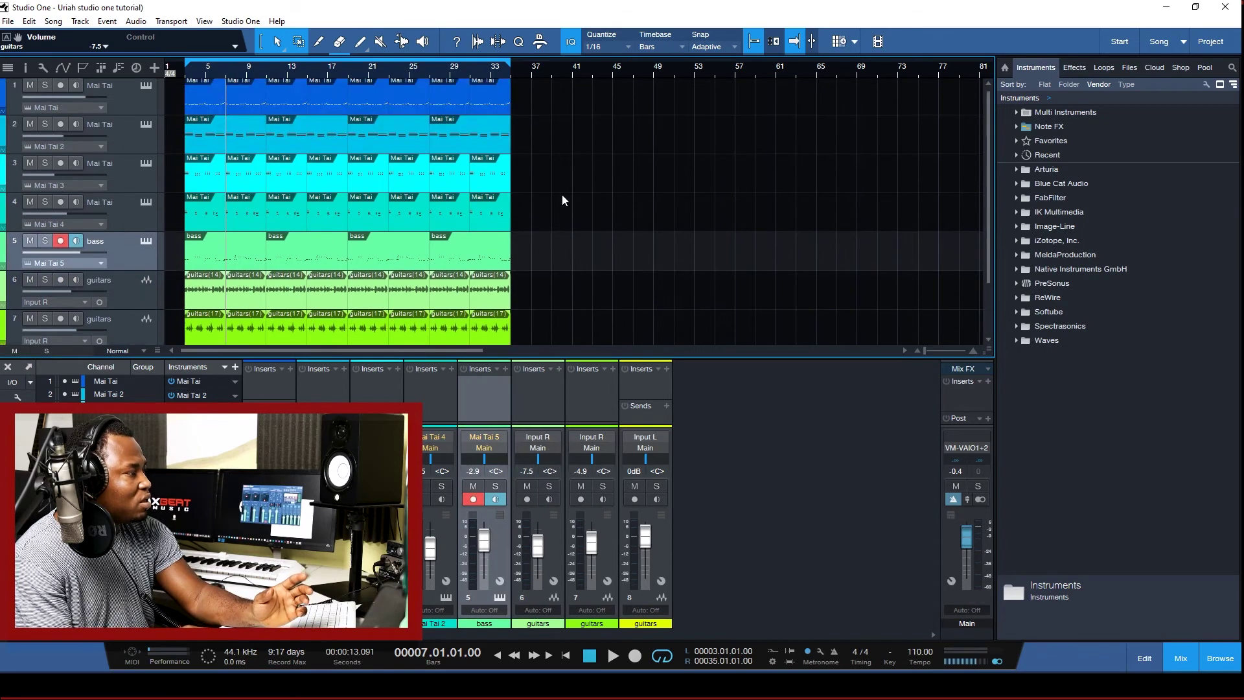
click(116, 216)
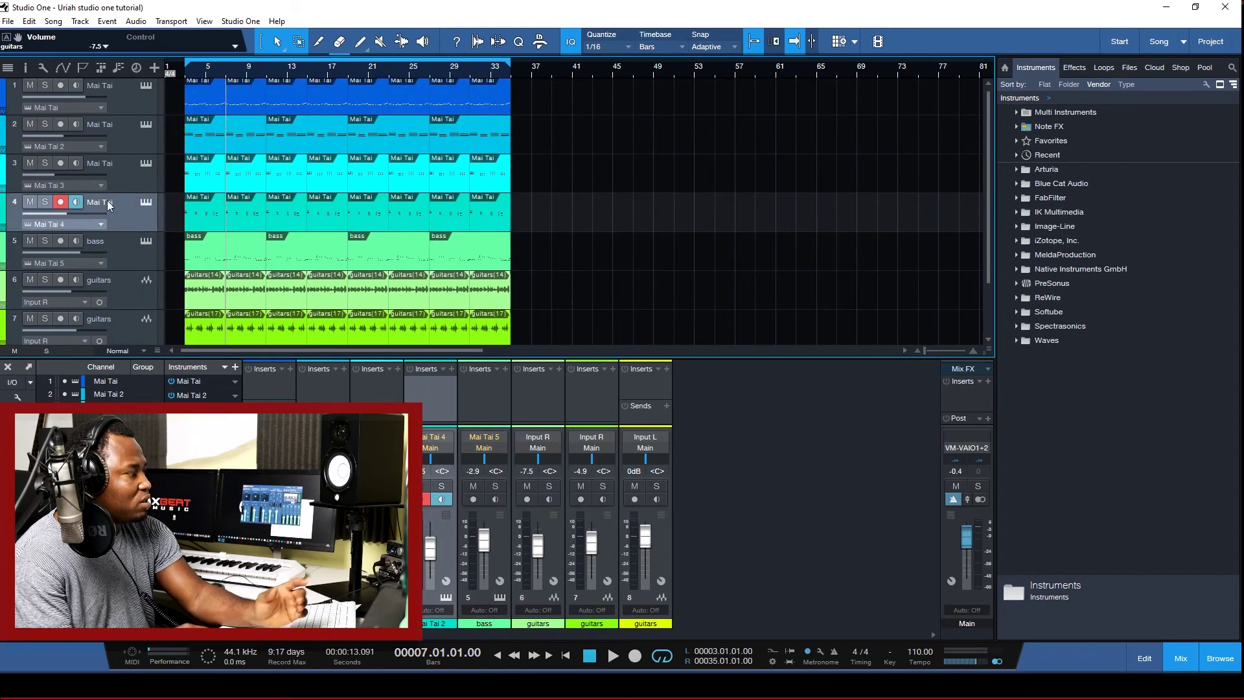
double_click(112, 201)
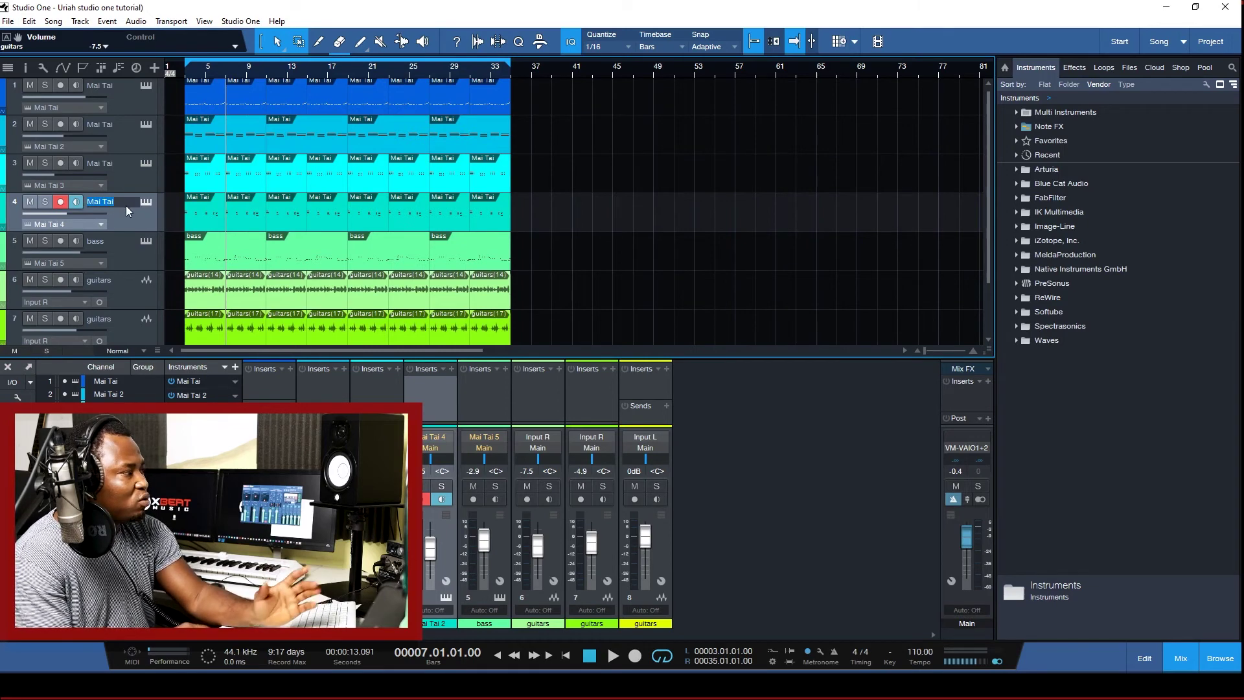
scroll(102, 152, up, 1)
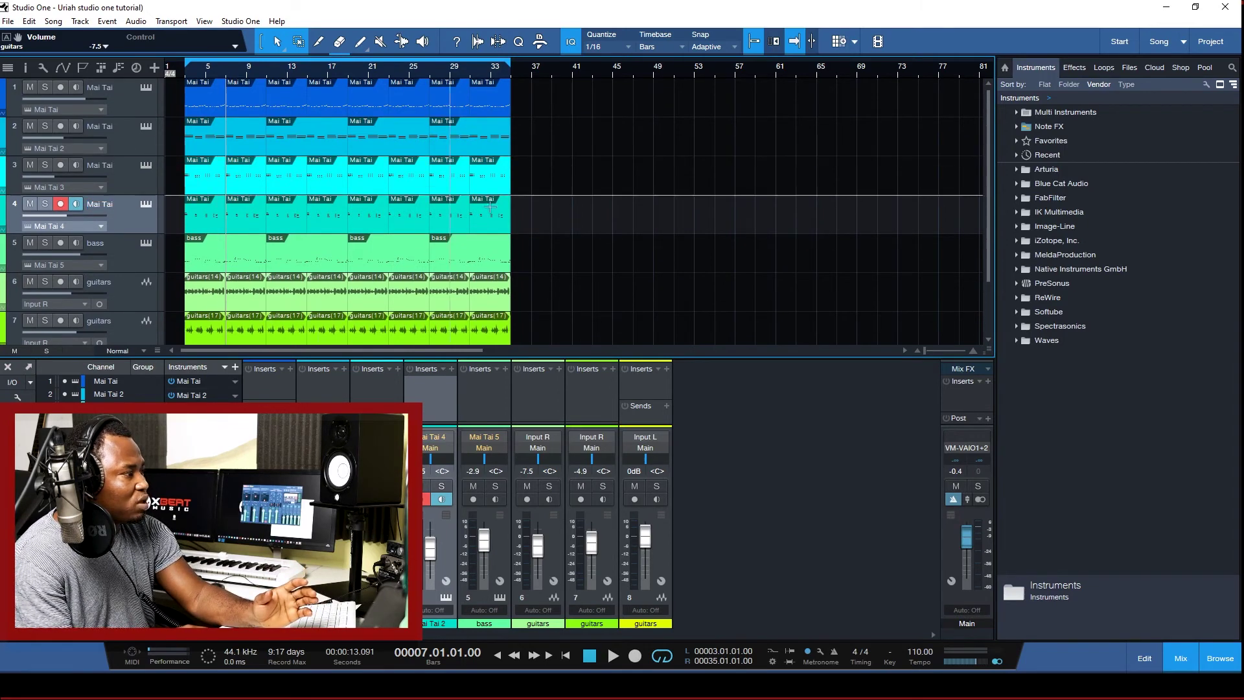
Open the stem export settings and choose Tracks instead of Channels as the sources, keeping the resolution at 16 Bit
scroll(389, 259, down, 2)
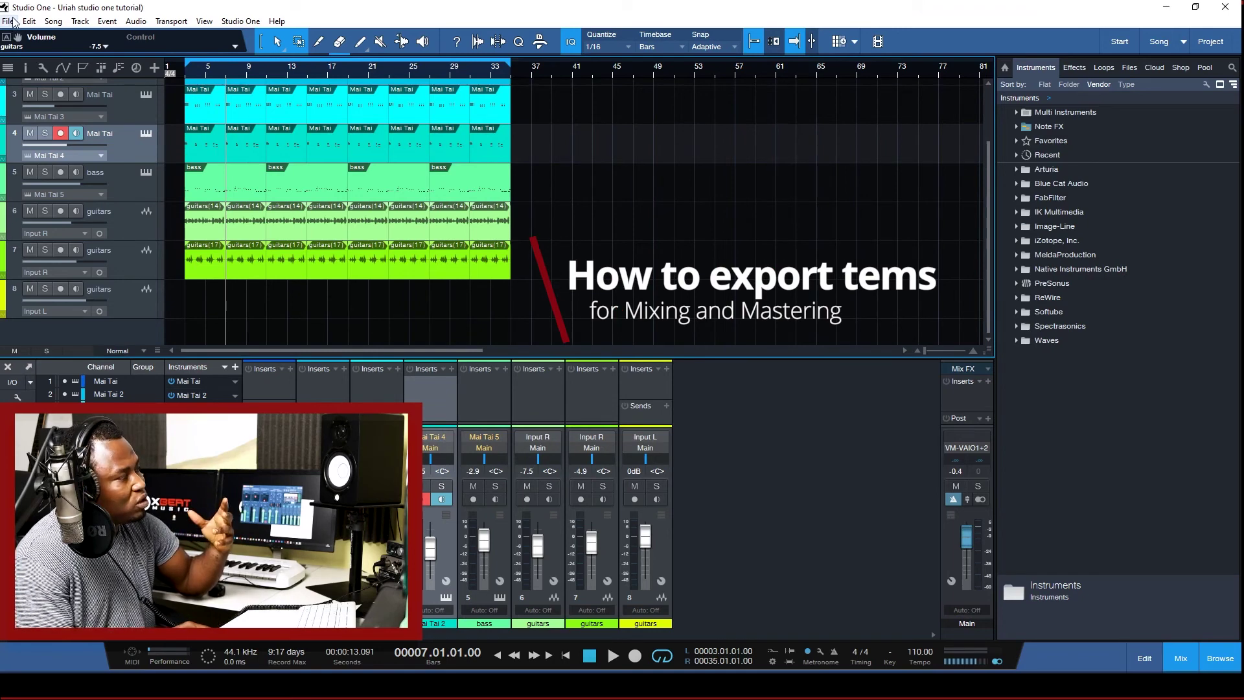
click(53, 21)
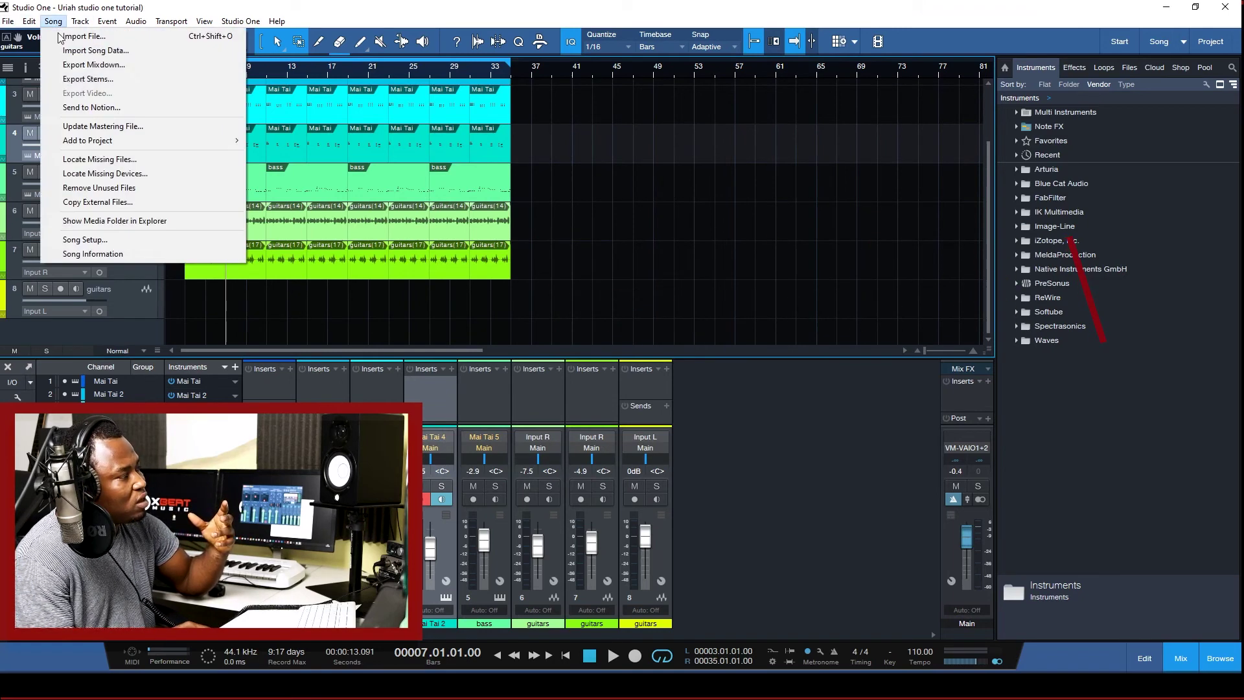
click(88, 79)
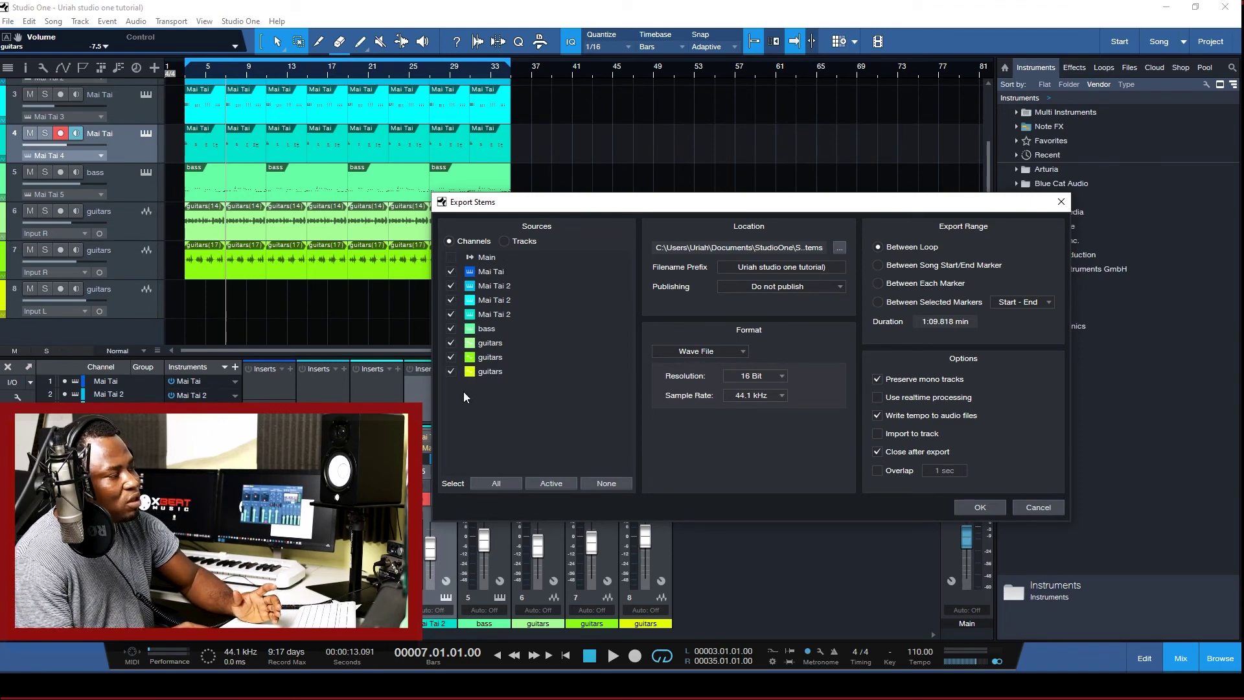
click(504, 241)
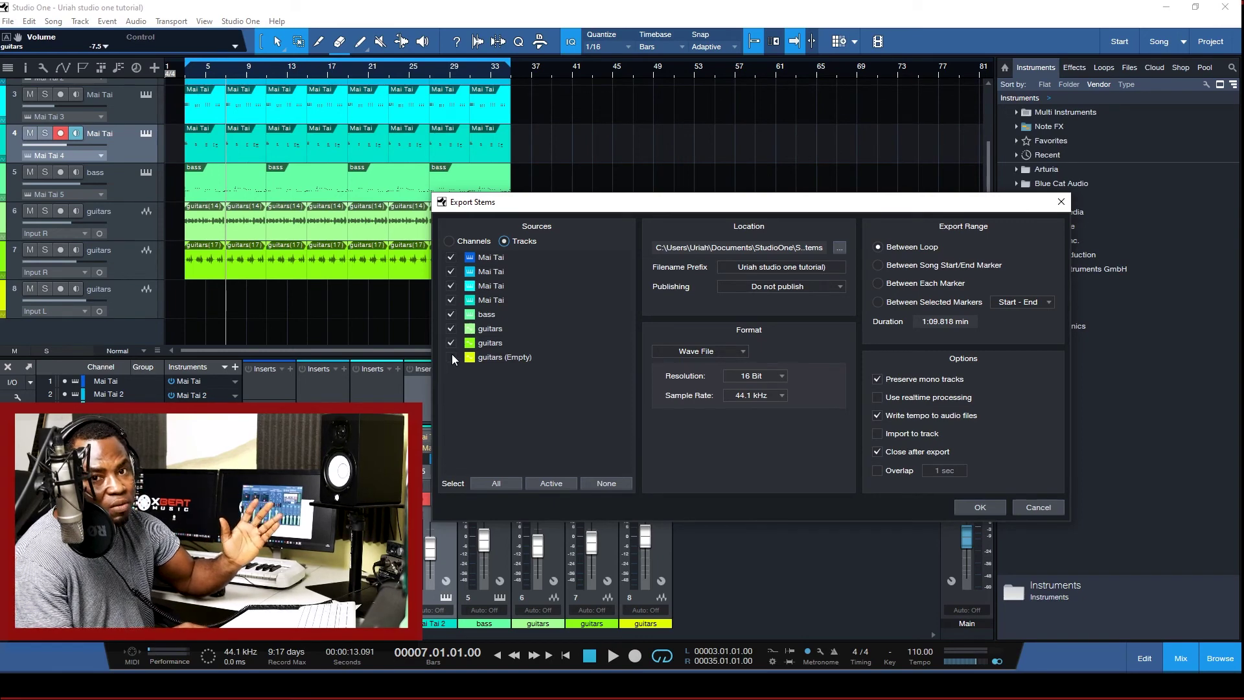
click(449, 242)
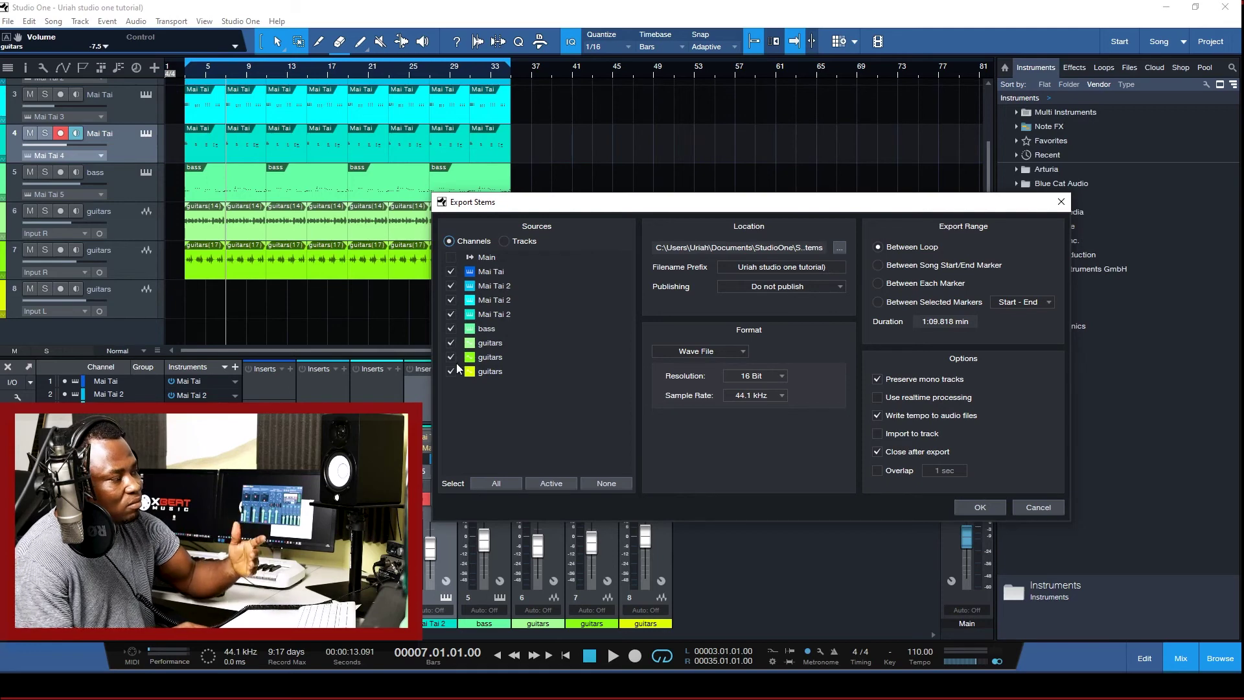
click(504, 241)
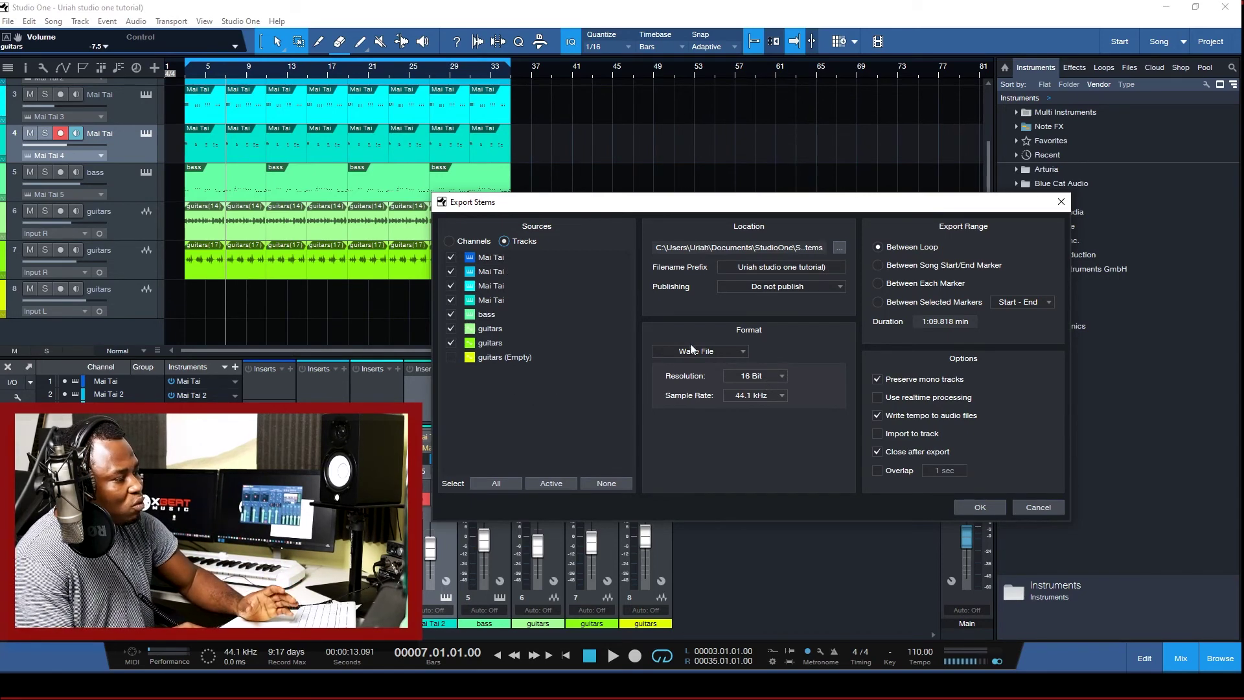
click(778, 378)
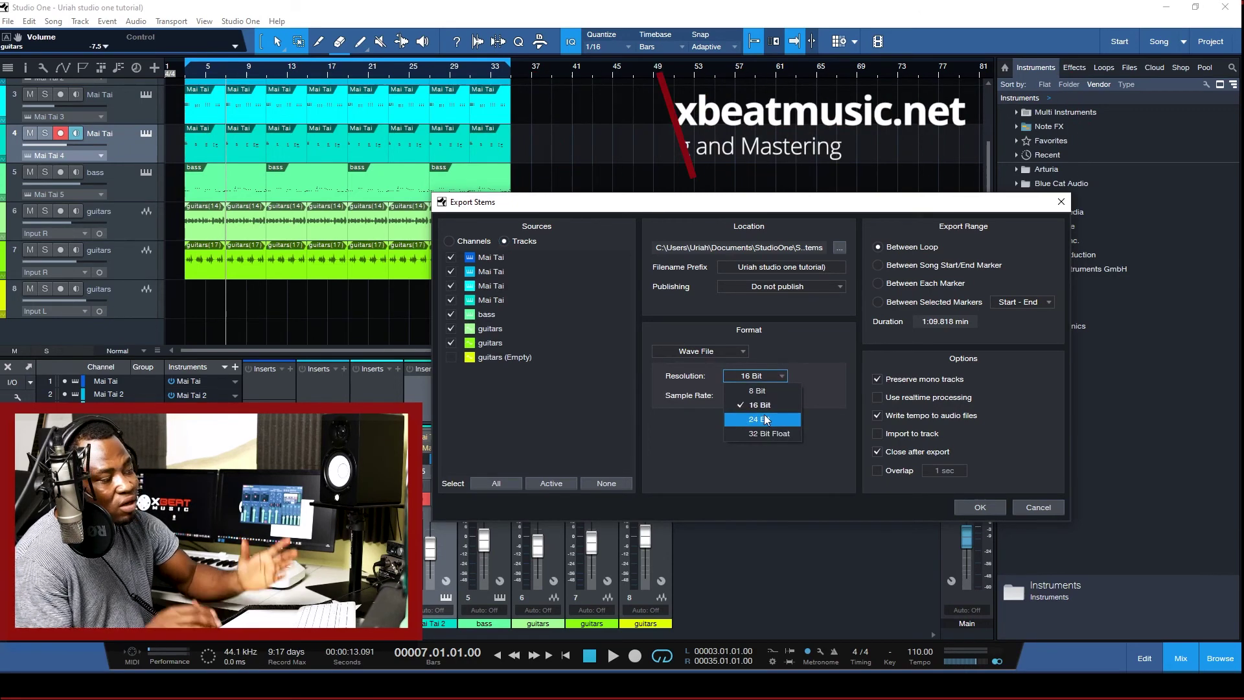
click(808, 349)
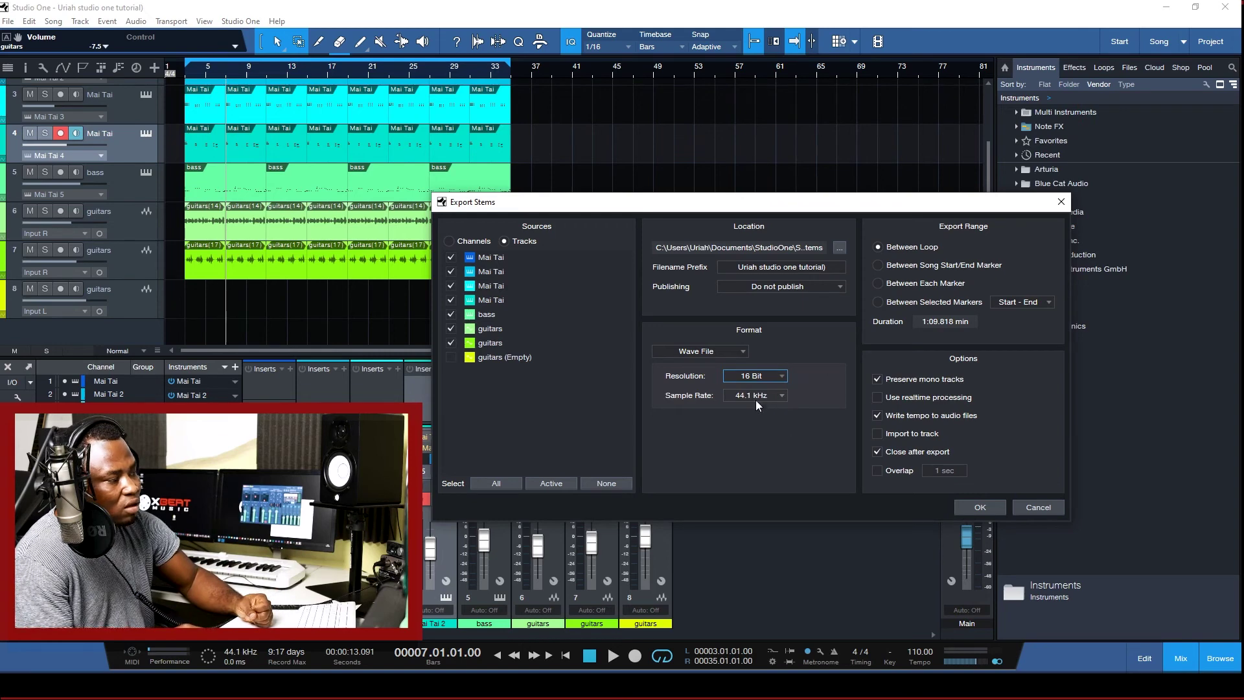
Create a folder named stems inside the song's folder, choose it as the export location and export the stems
click(840, 248)
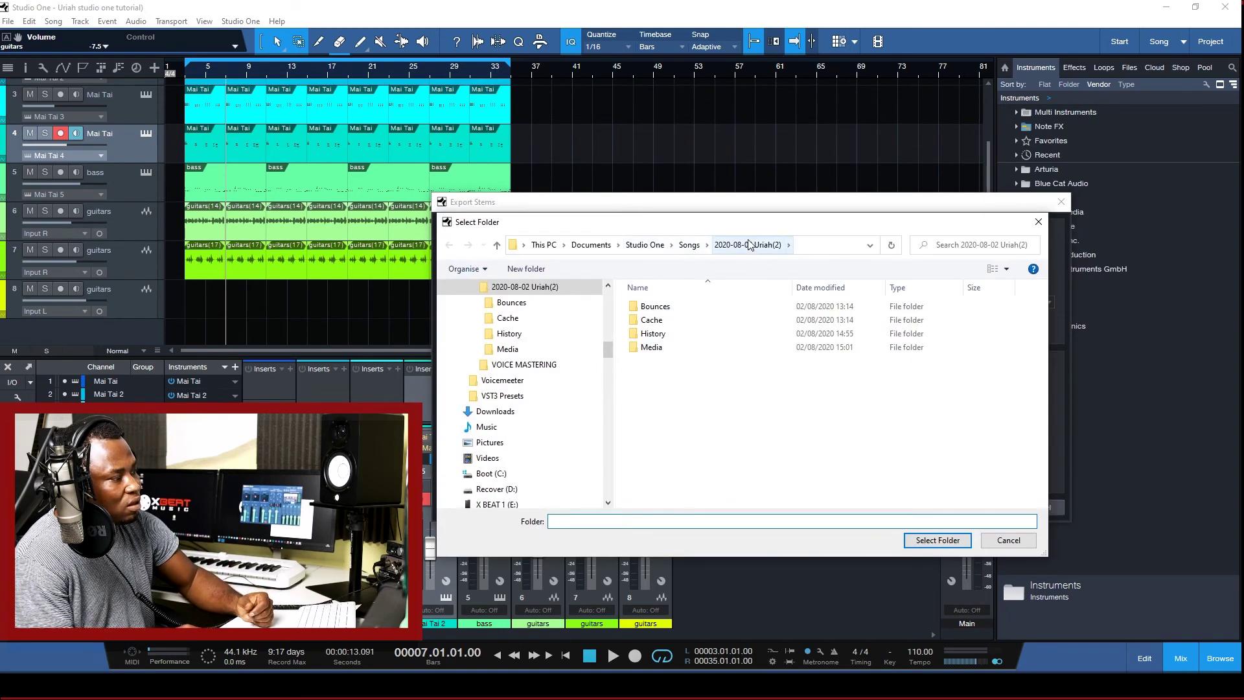
right_click(682, 401)
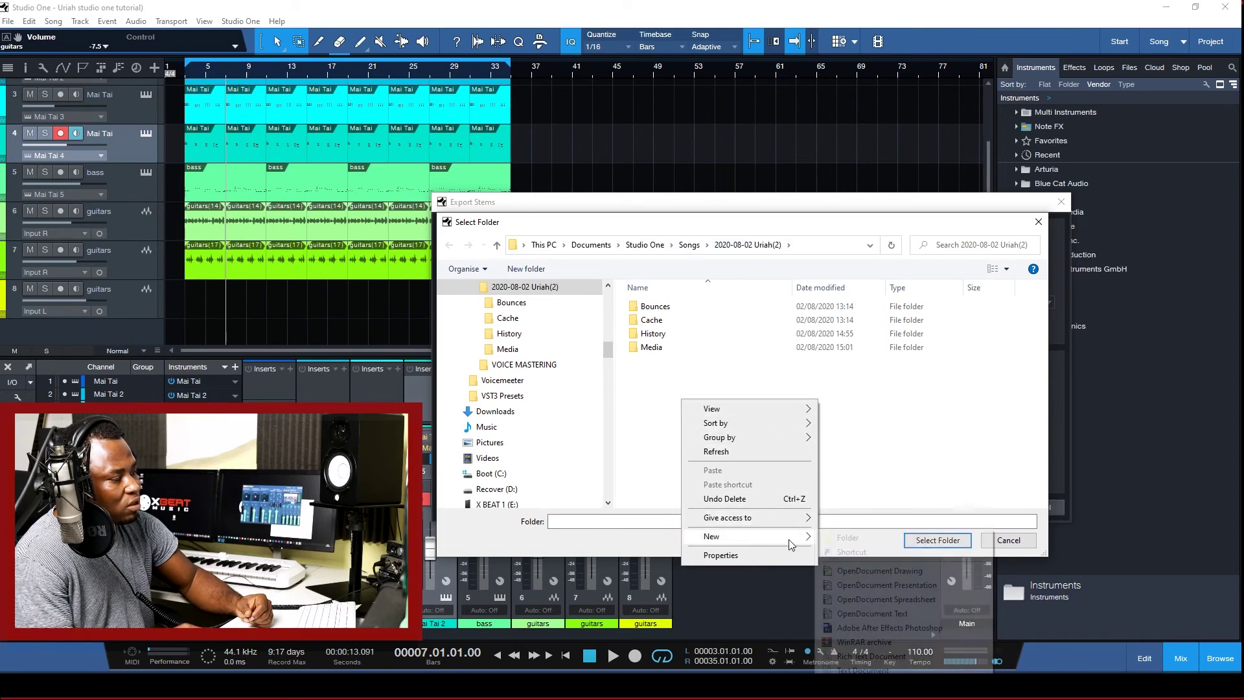
mouse_move(790, 536)
click(843, 536)
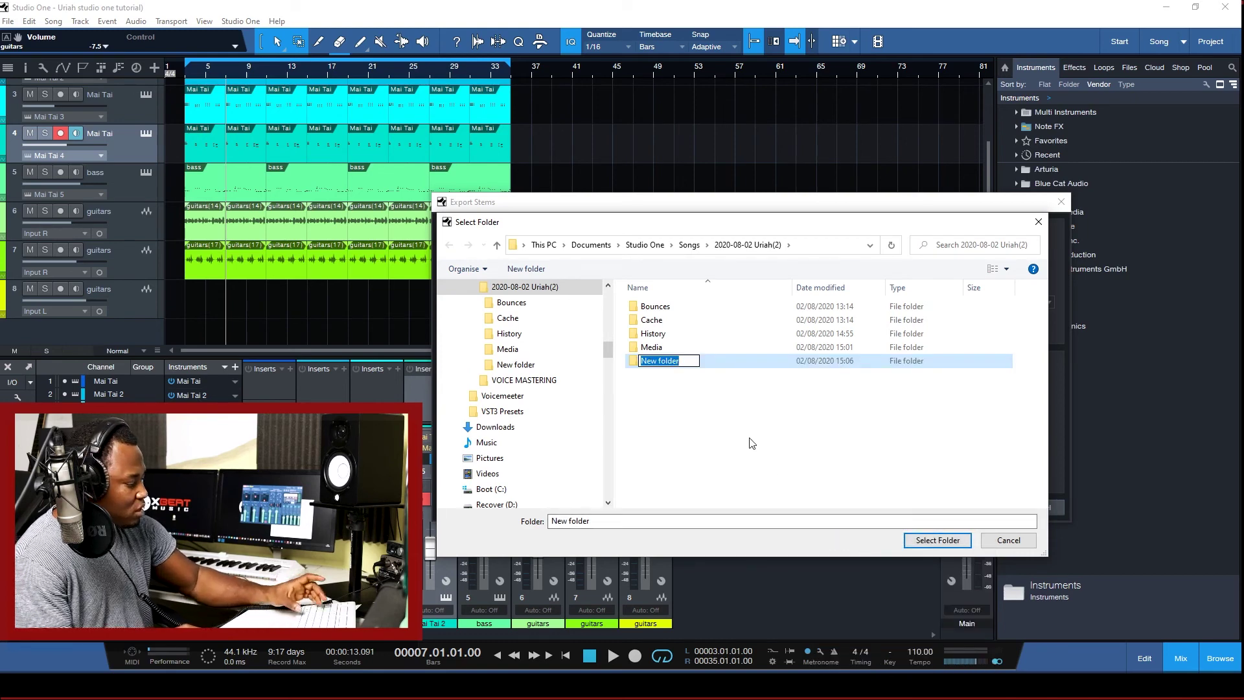
text(stems fopr)
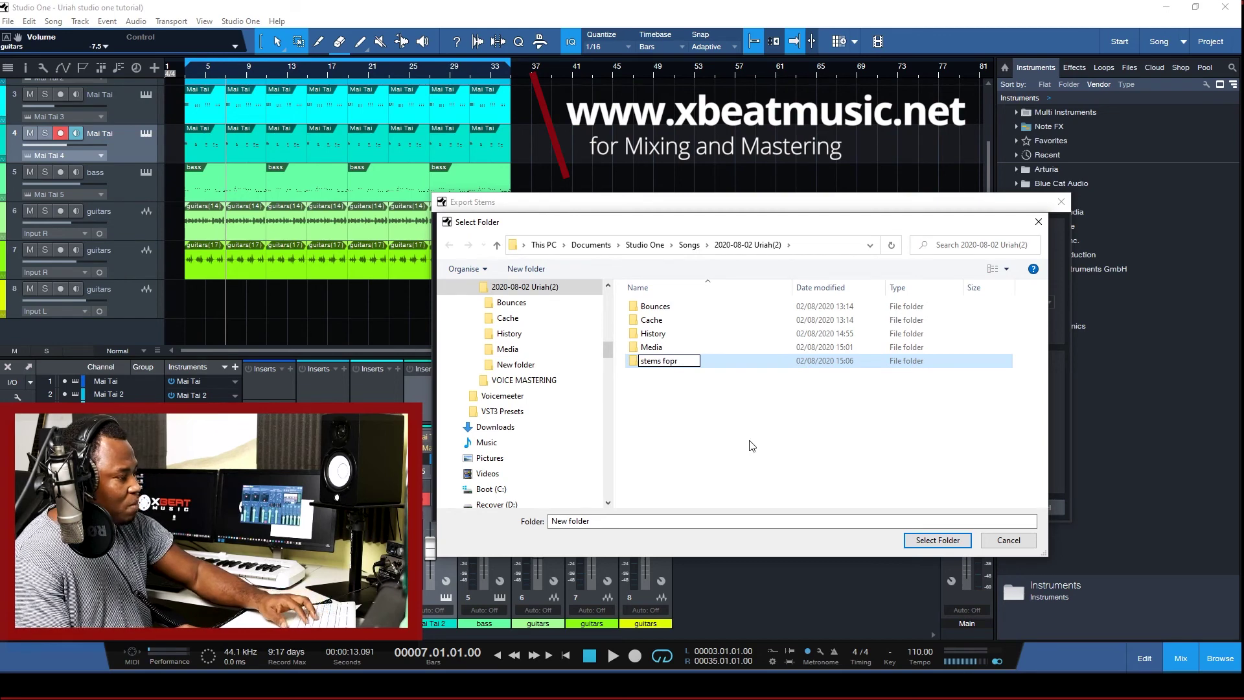
key(BackSpace)
key(BackSpace)
key(BackSpace)
key(BackSpace)
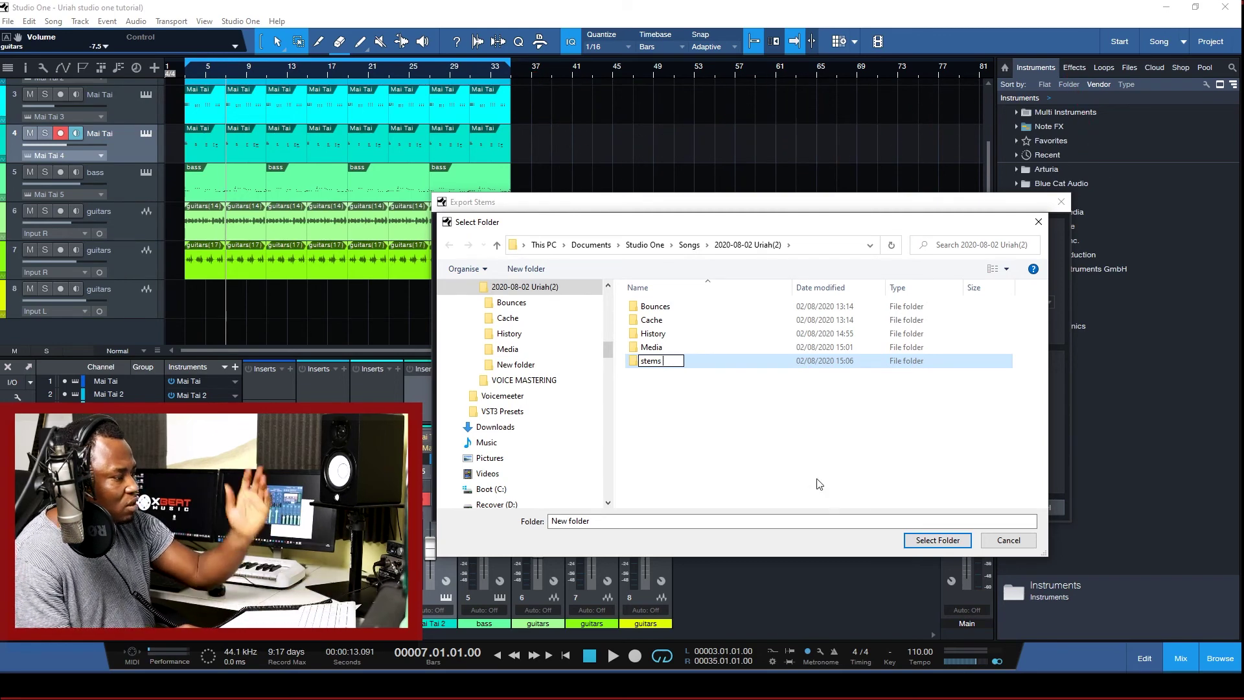
click(656, 363)
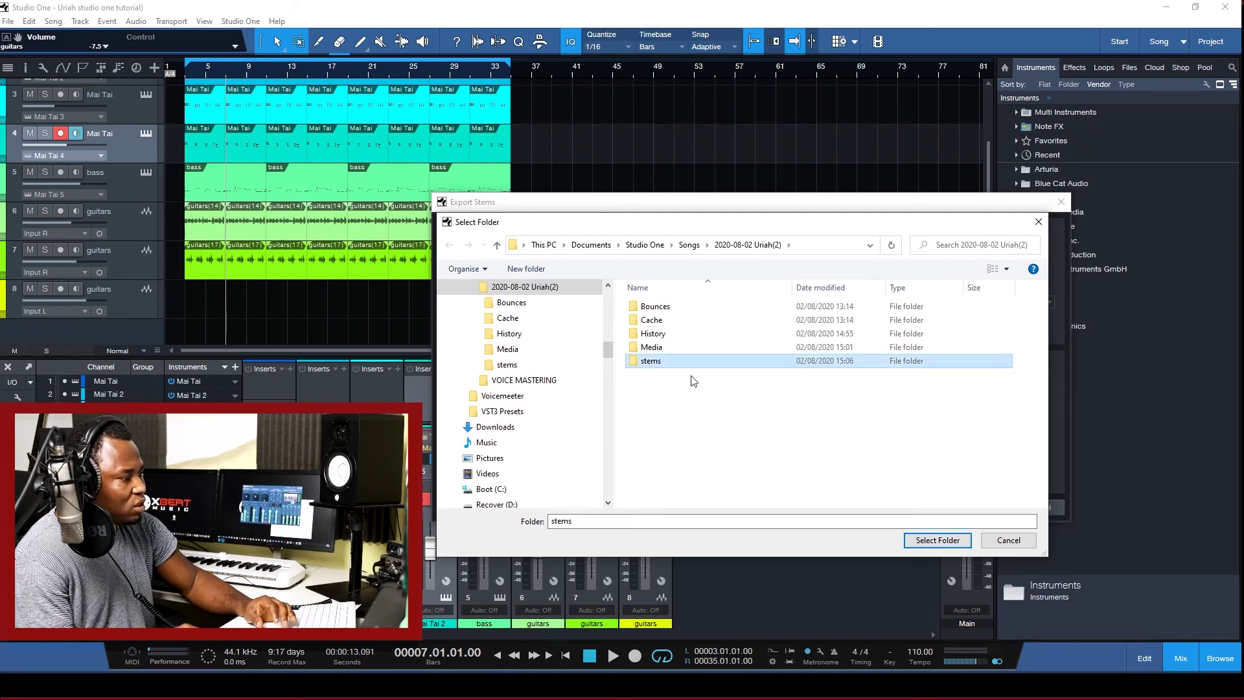
click(938, 540)
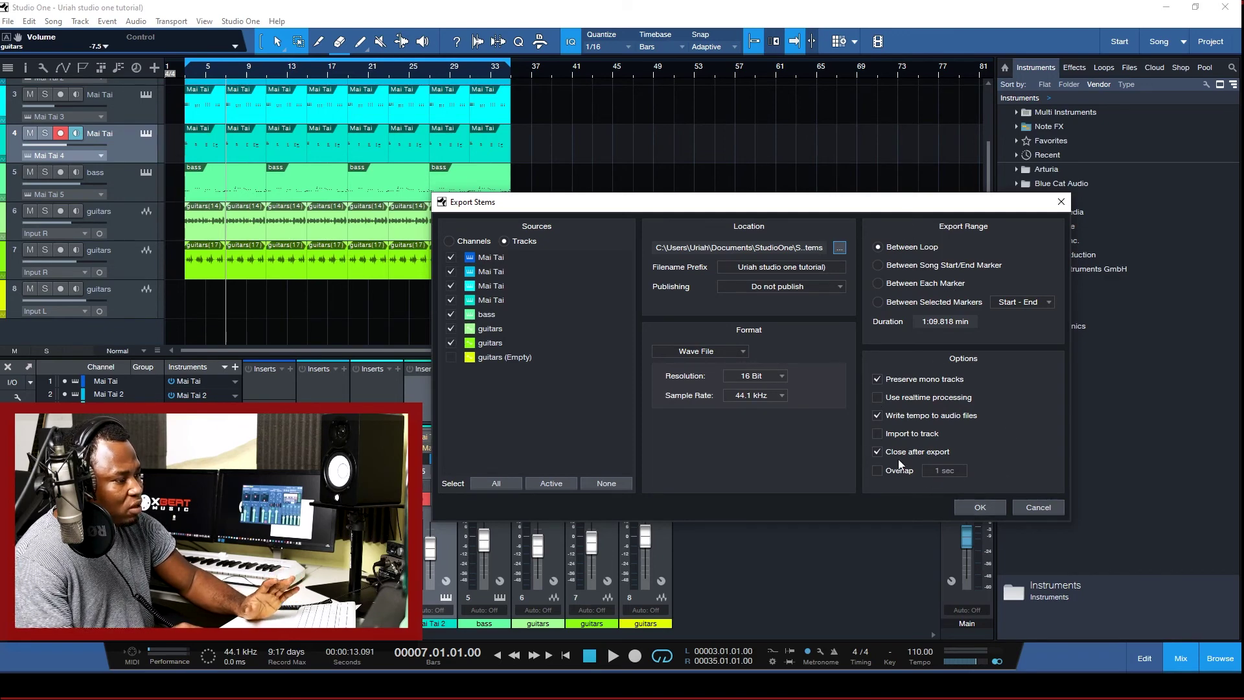
click(989, 507)
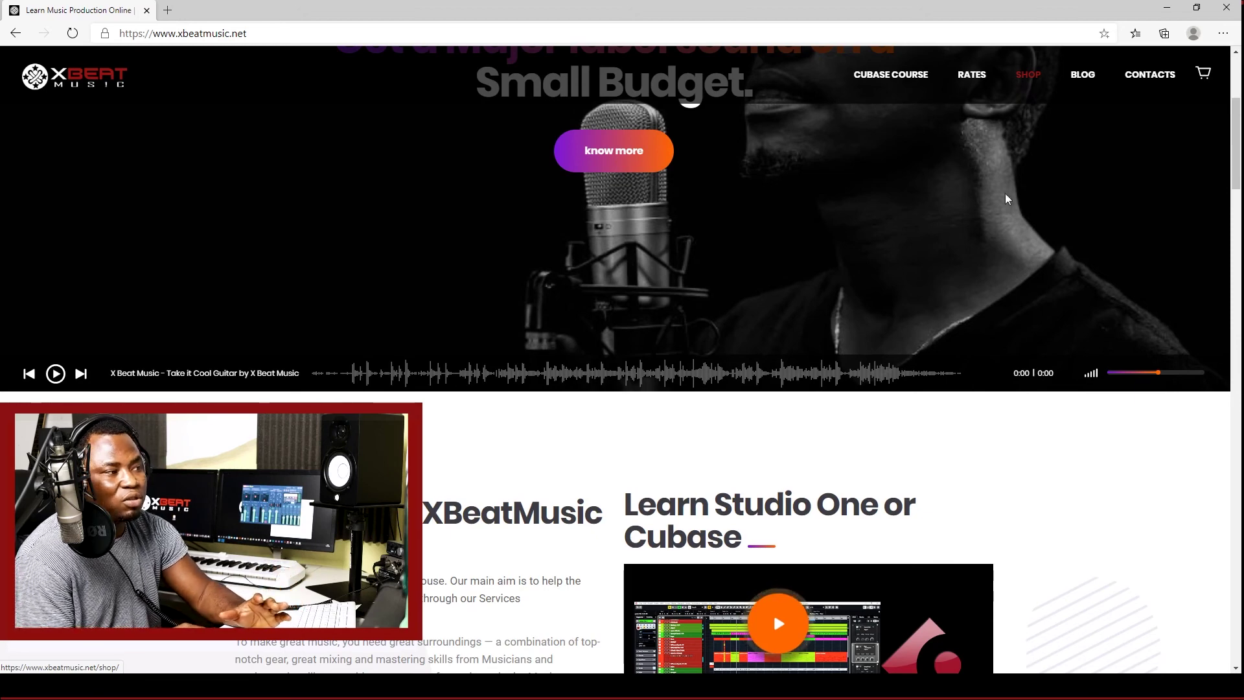
In the browser, open the Rates page of xbeatmusic.net and review the mixing and mastering pricing plans
scroll(1009, 434, down, 1)
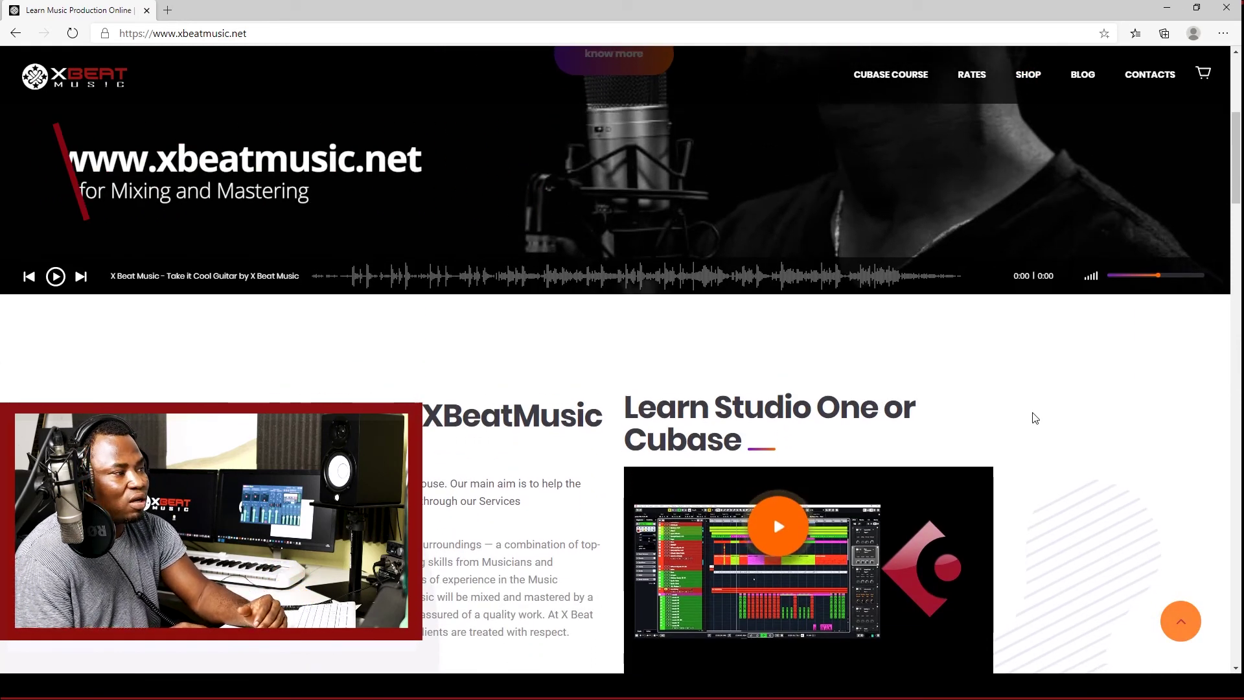
scroll(1037, 411, up, 2)
drag(1236, 171, 1237, 135)
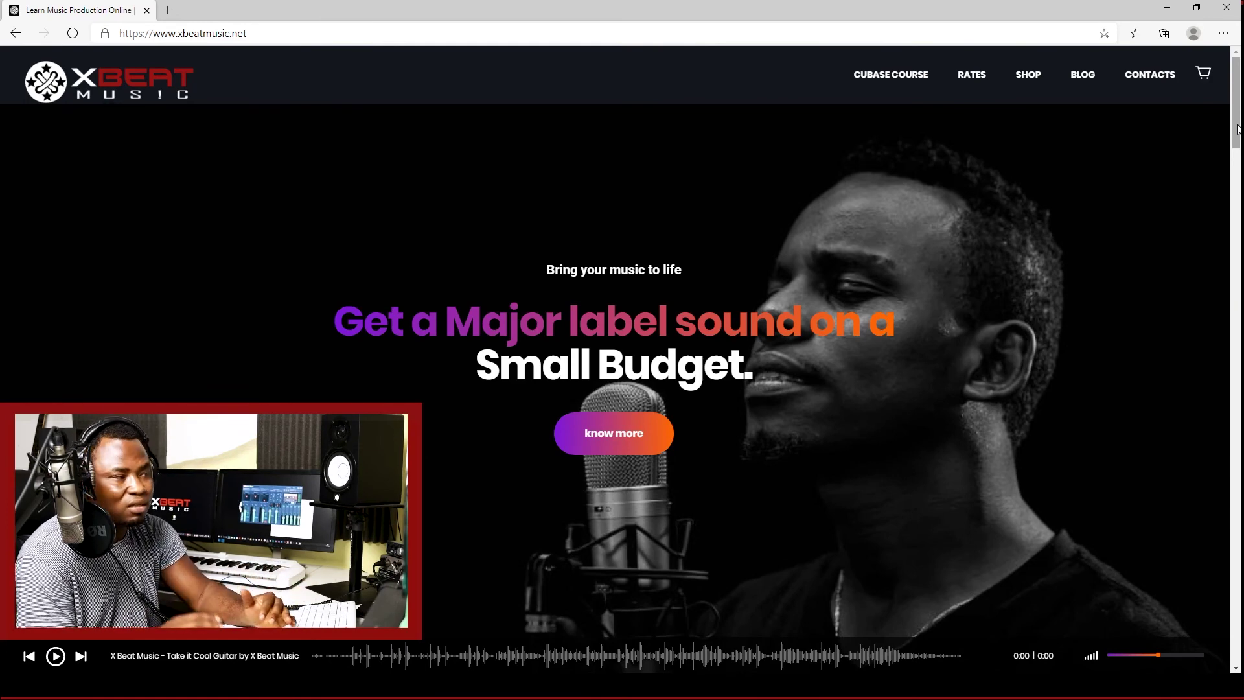
click(974, 78)
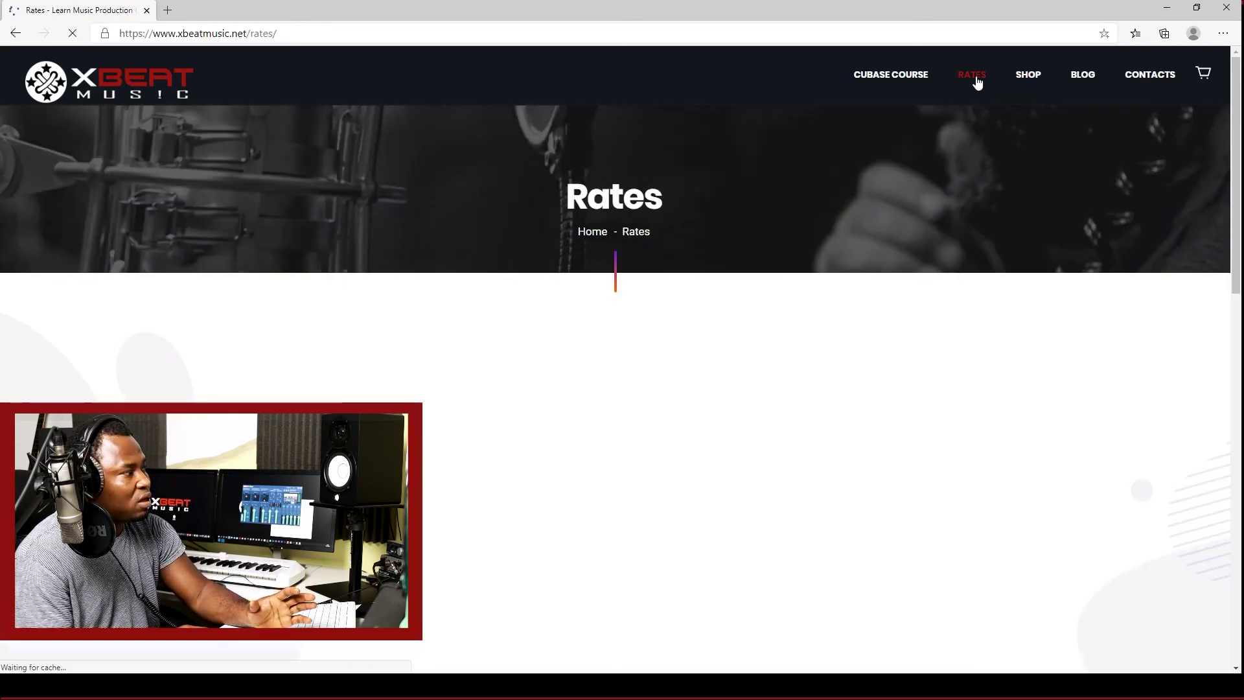
scroll(505, 411, down, 4)
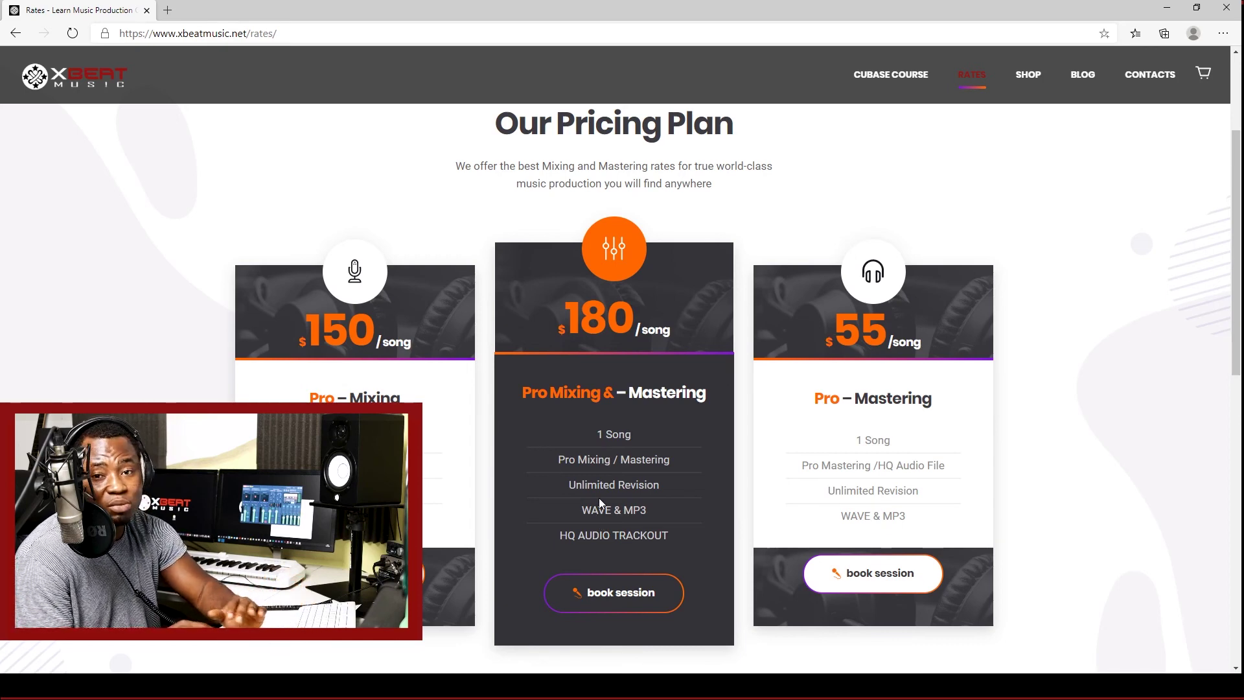
scroll(656, 493, down, 1)
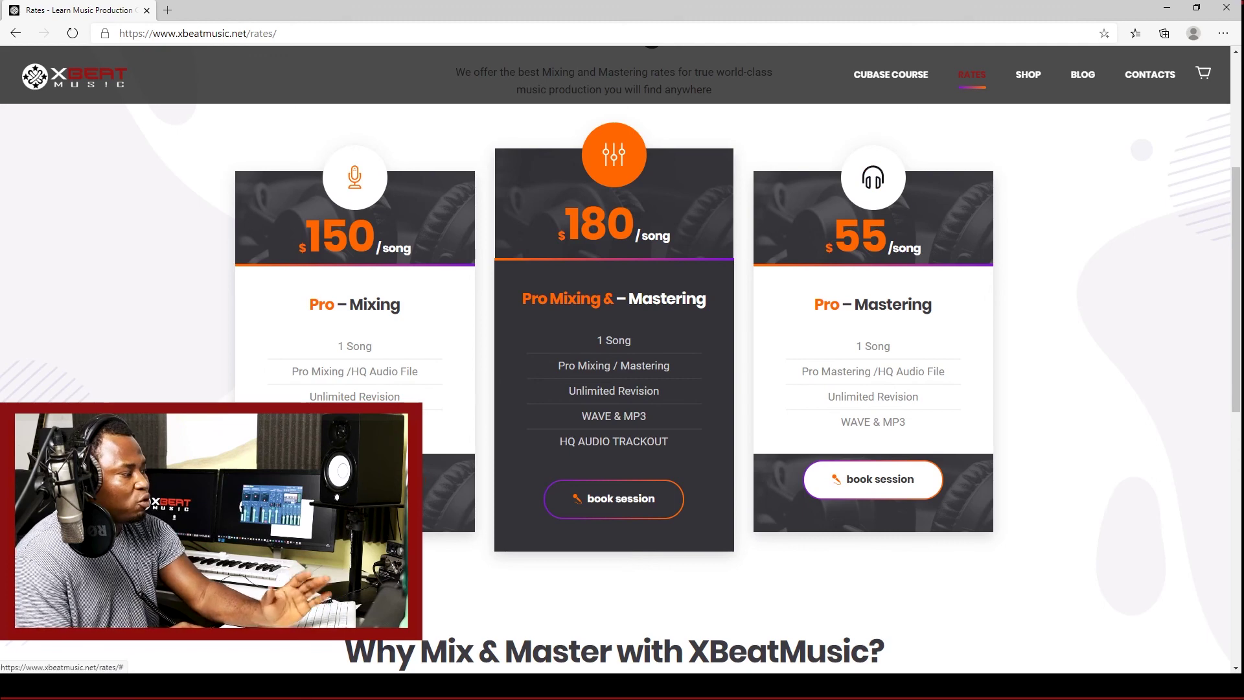
Open the session booking form for the Pro Mastering plan and look through its name, contact, address and region fields
click(873, 479)
click(403, 181)
click(786, 217)
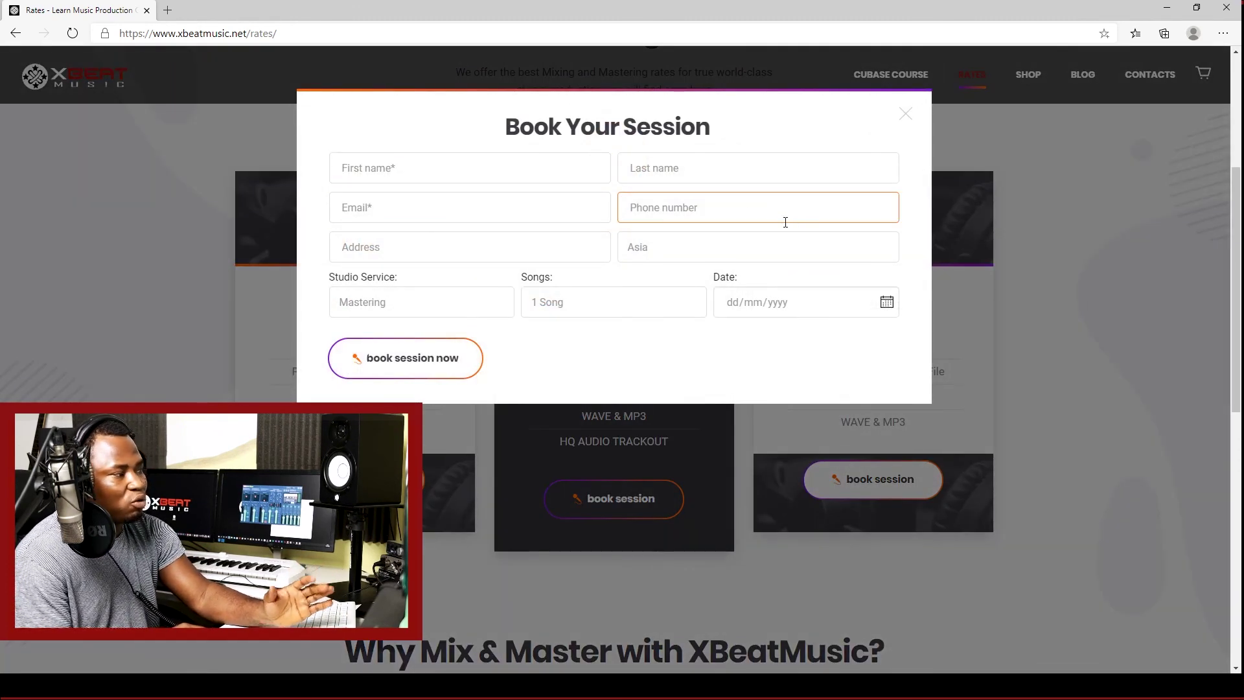
click(721, 175)
click(486, 197)
click(687, 219)
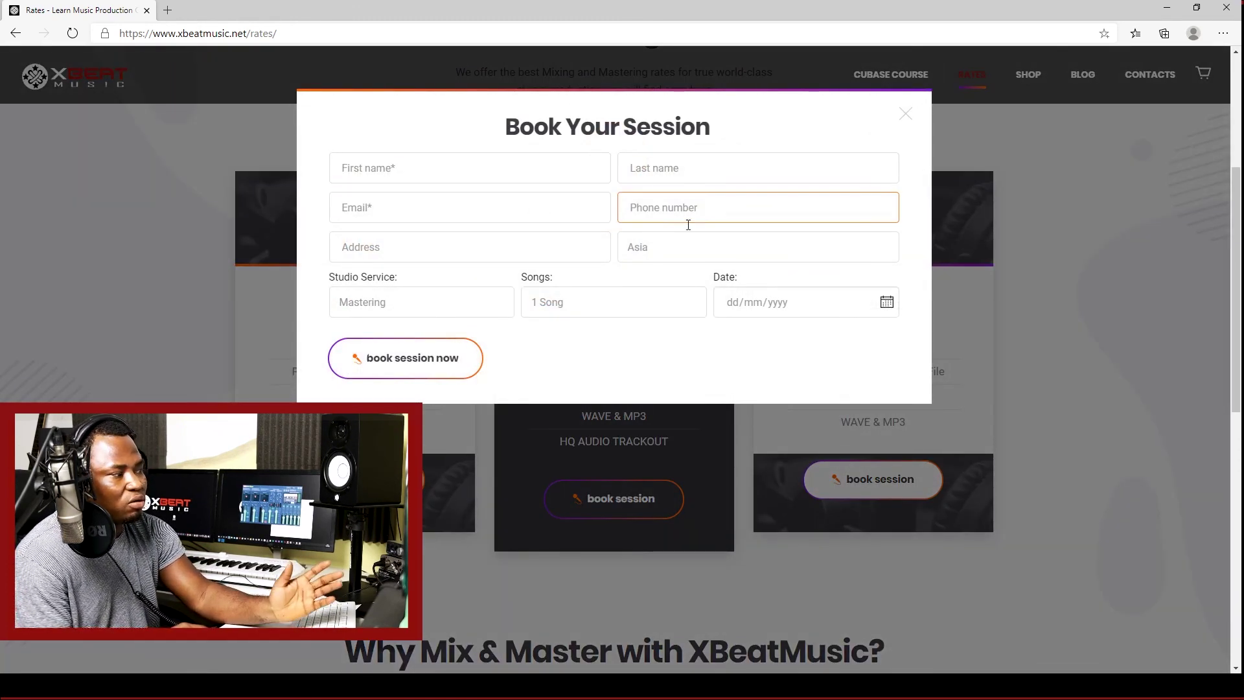
click(638, 248)
click(462, 248)
click(662, 253)
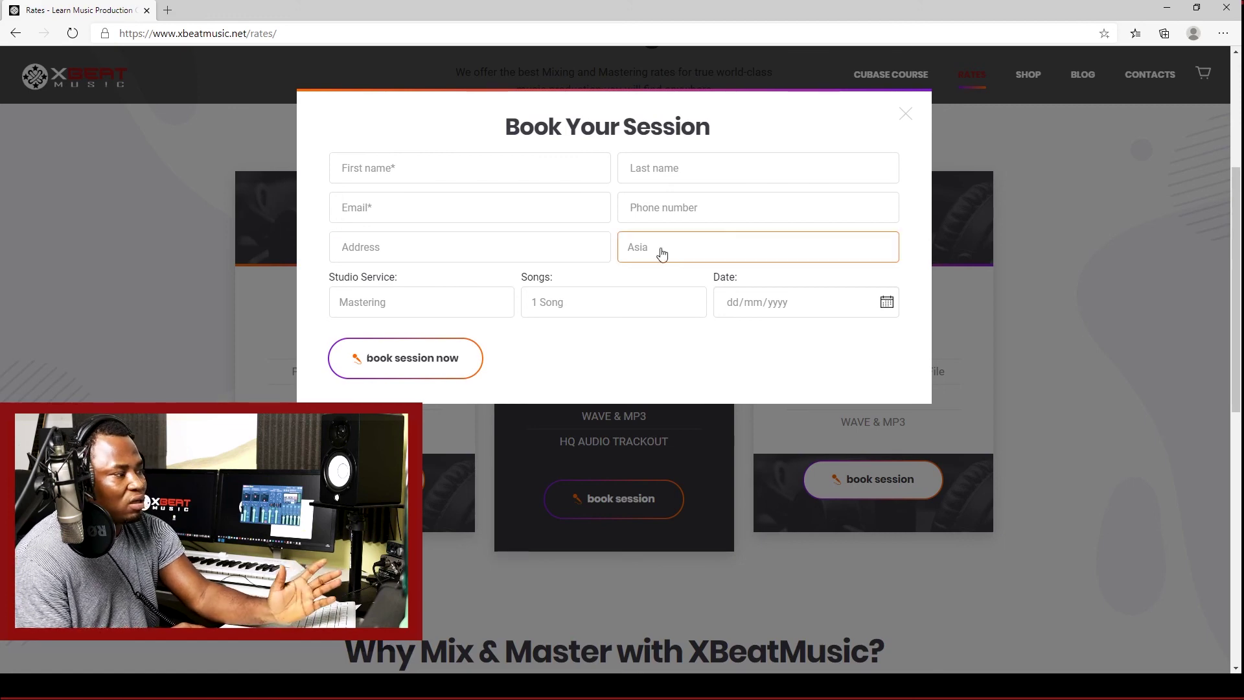
click(662, 253)
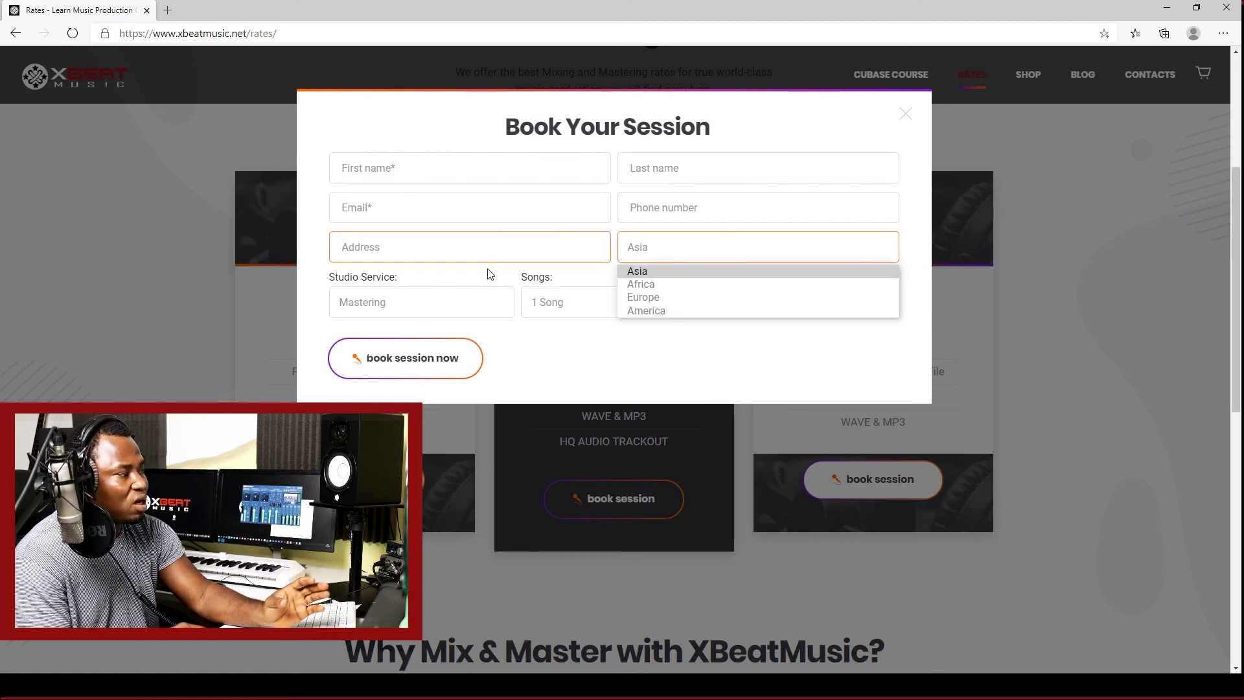
Examine the booking form's studio service choices and its songs and date fields
click(418, 304)
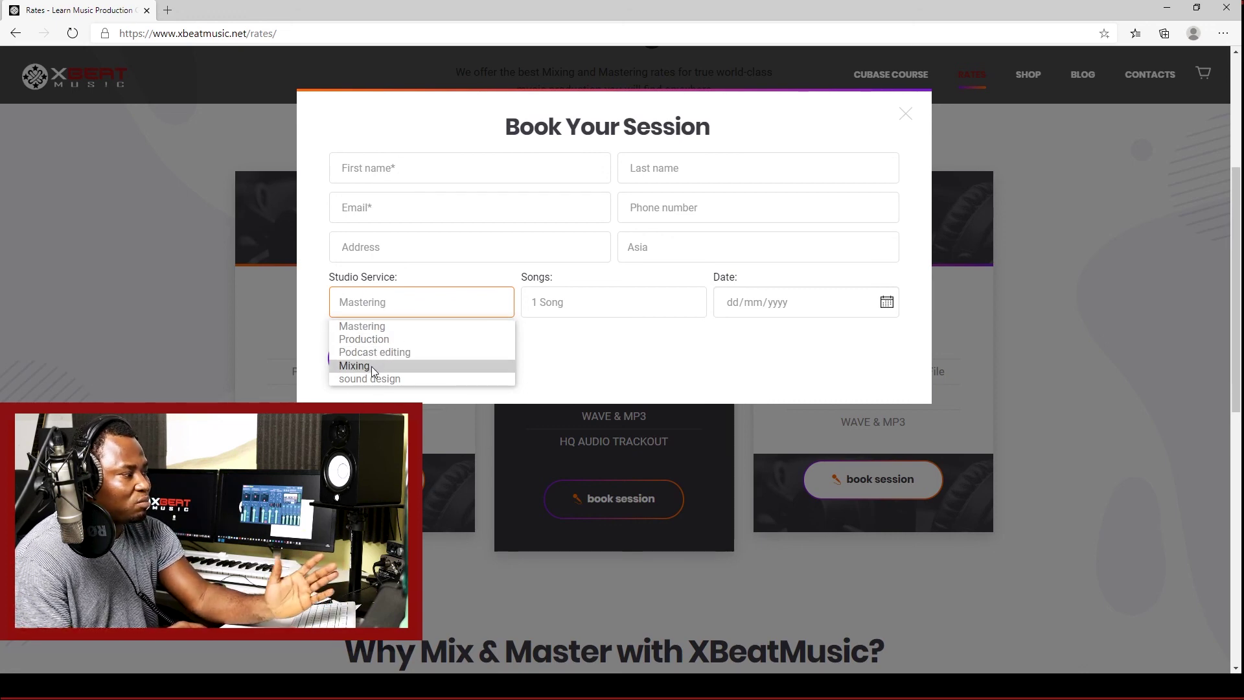
click(643, 355)
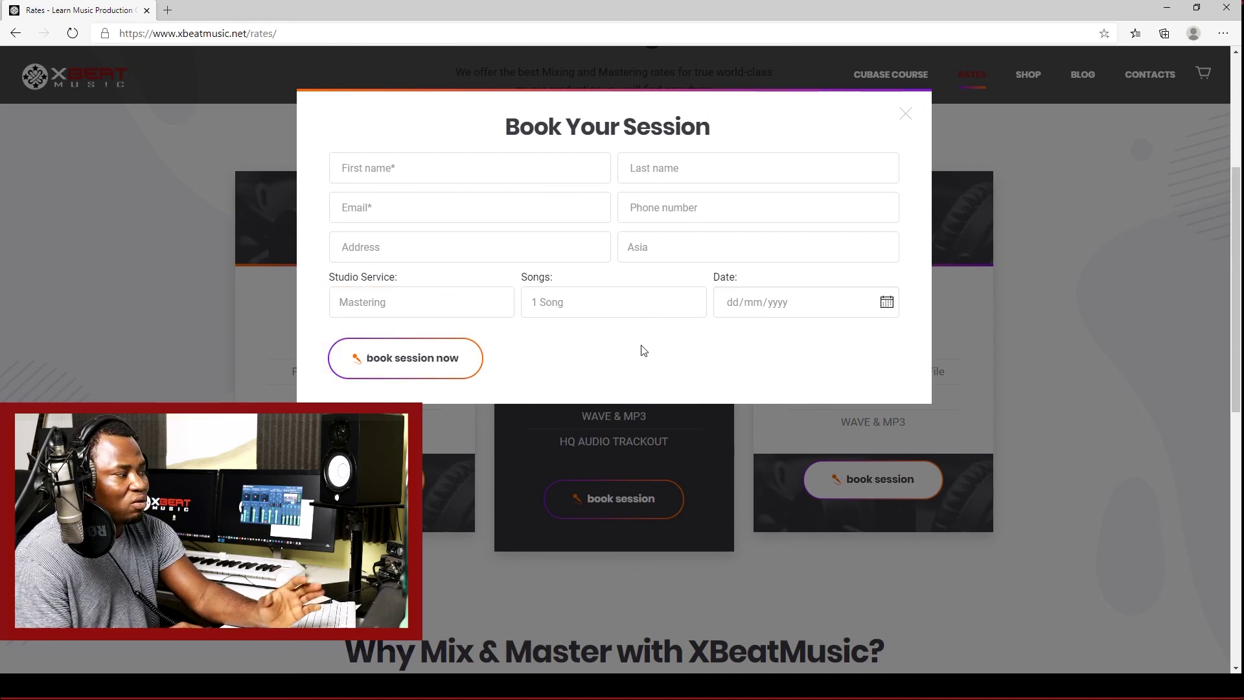
click(542, 314)
click(758, 322)
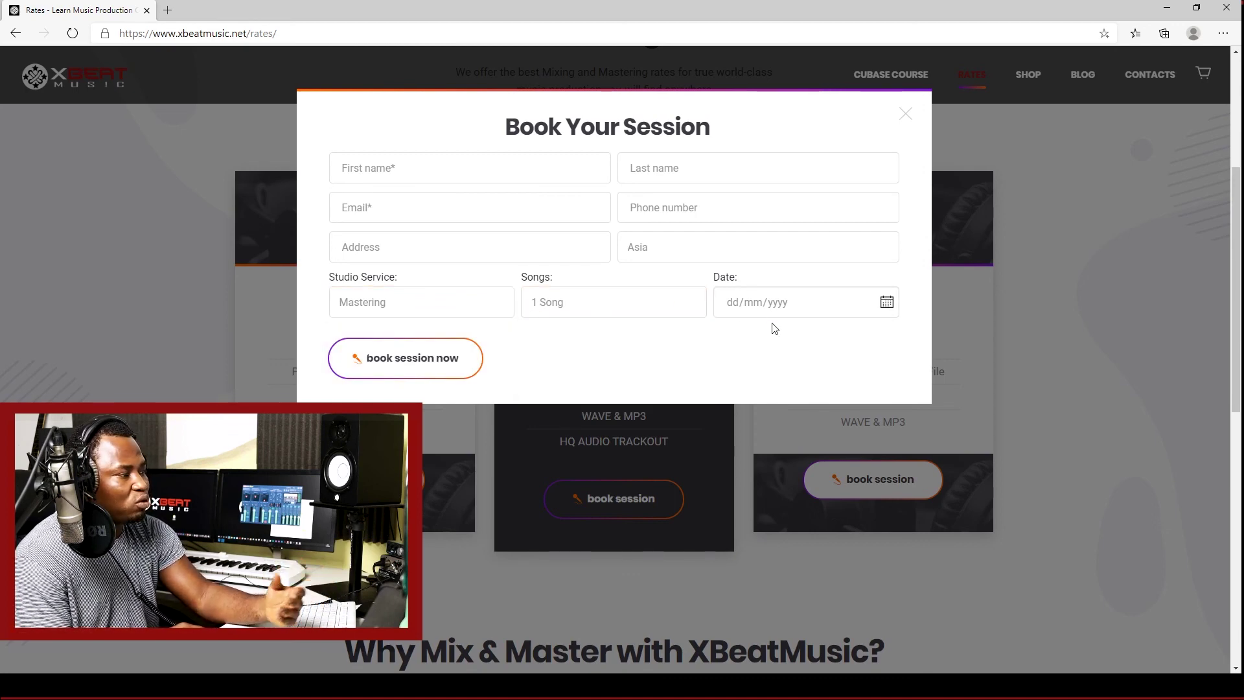
click(781, 309)
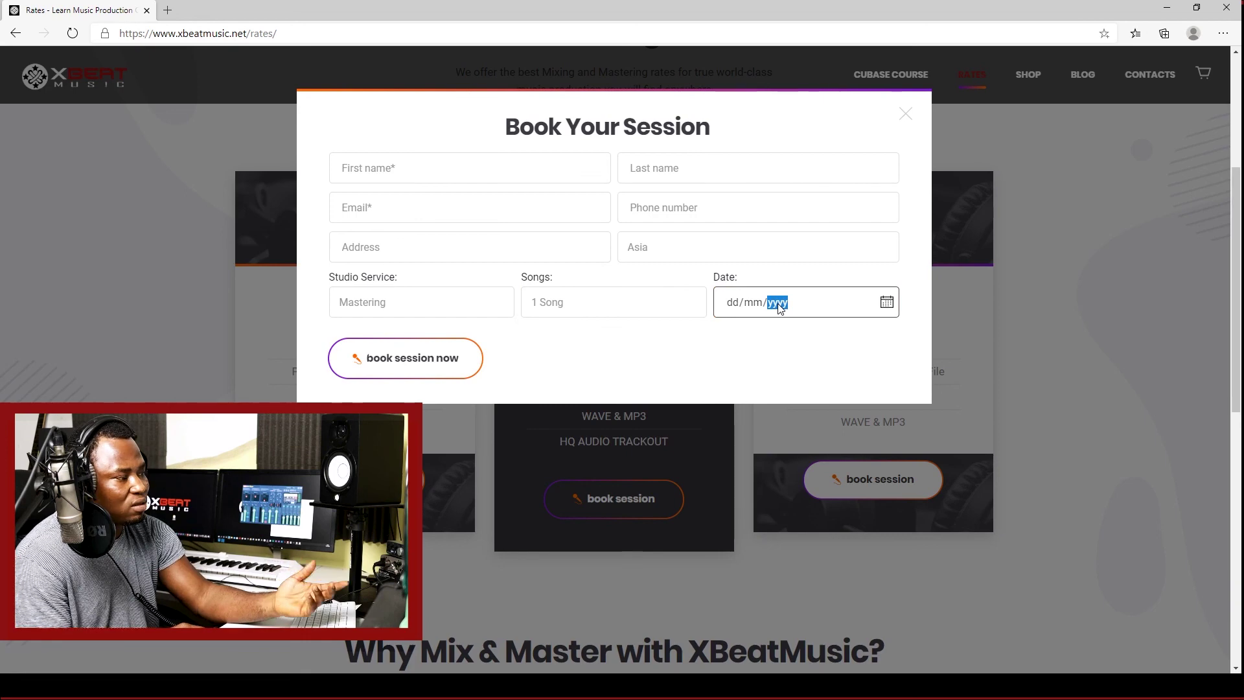
click(886, 304)
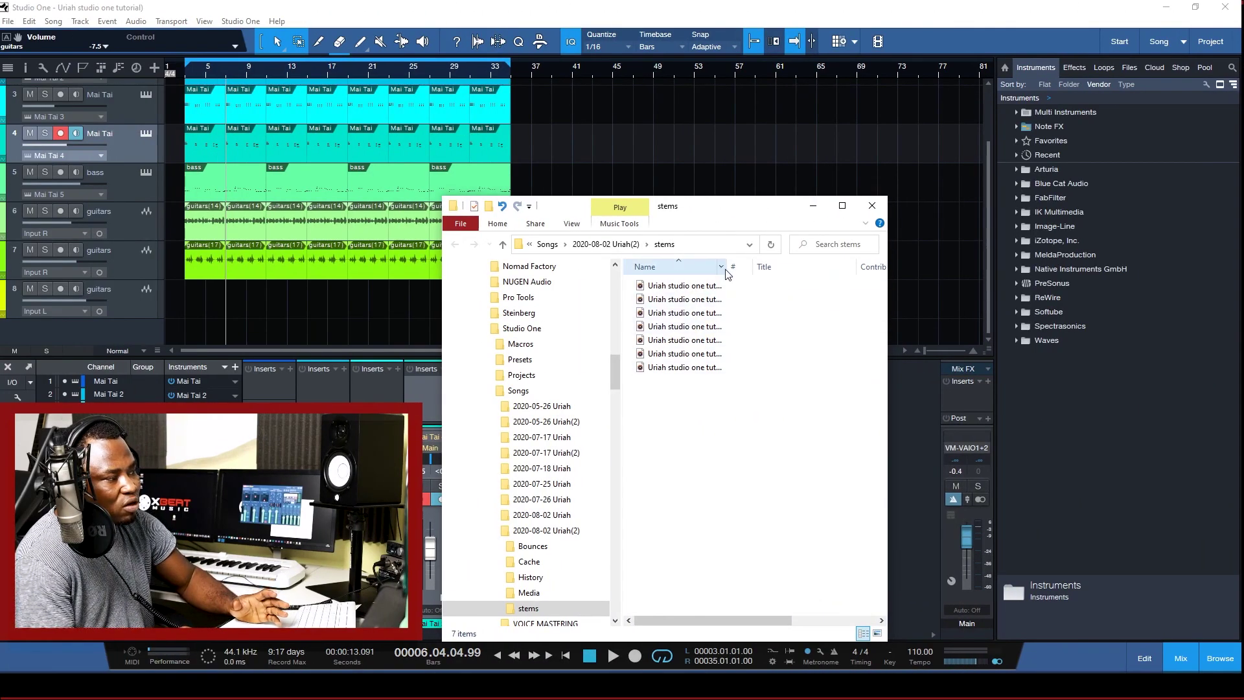
Widen the name column in the stems folder, select all exported WAV files for review and close the folder
drag(726, 269, 888, 268)
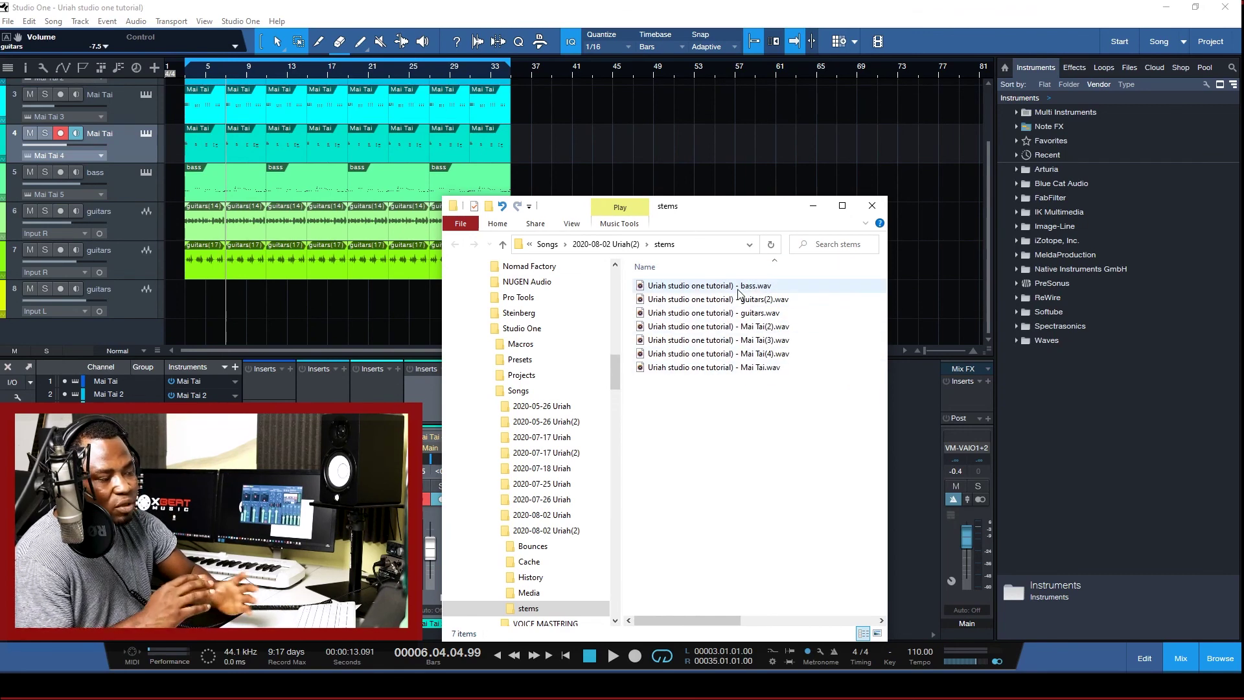
drag(715, 395, 703, 291)
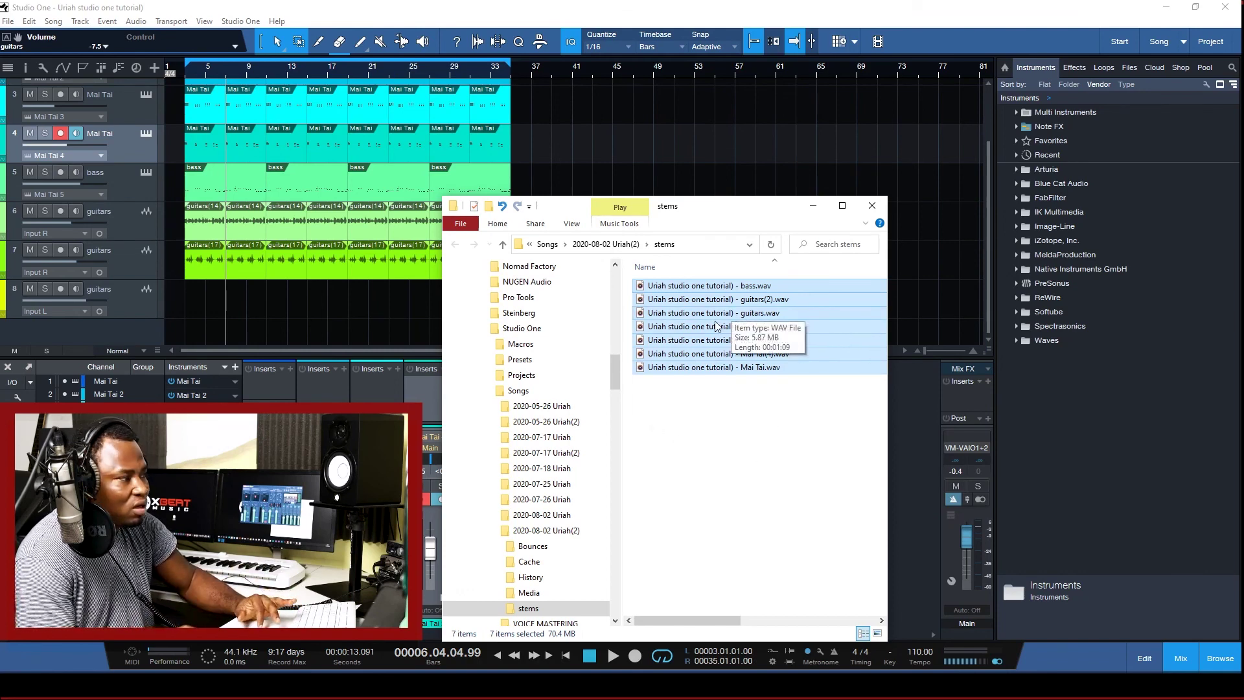
click(872, 205)
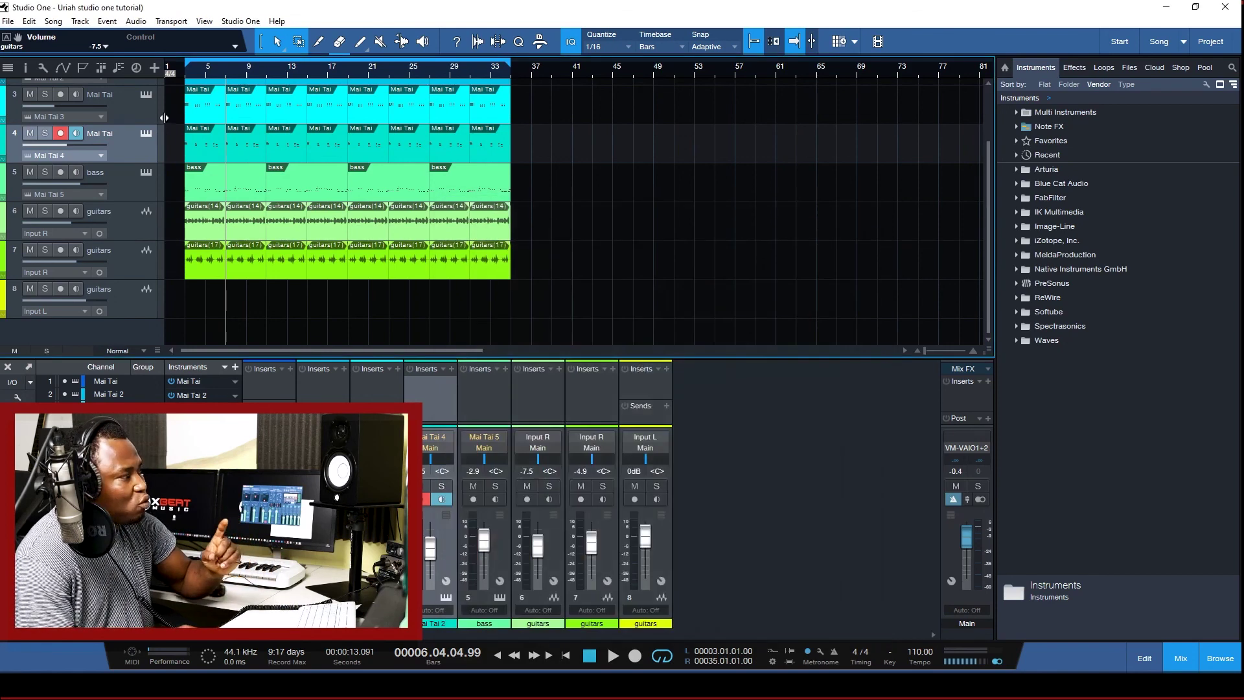
Look over the Export Mixdown settings for the song and close them without exporting
click(53, 20)
click(94, 64)
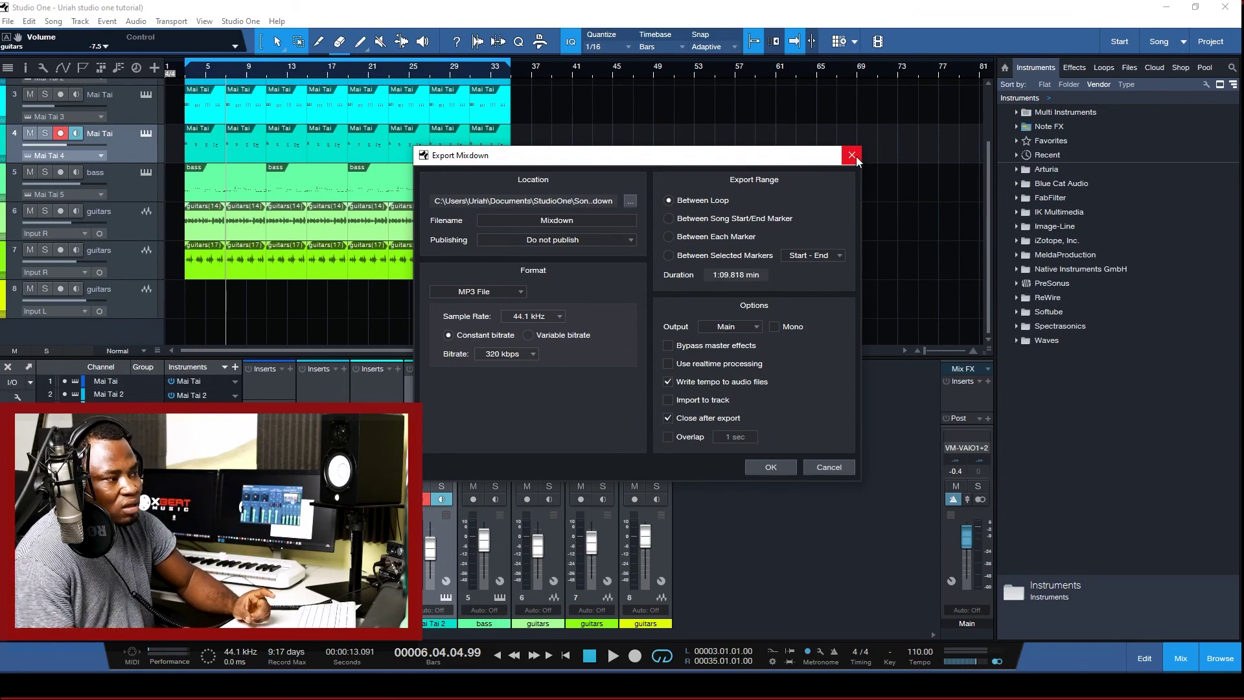
click(851, 155)
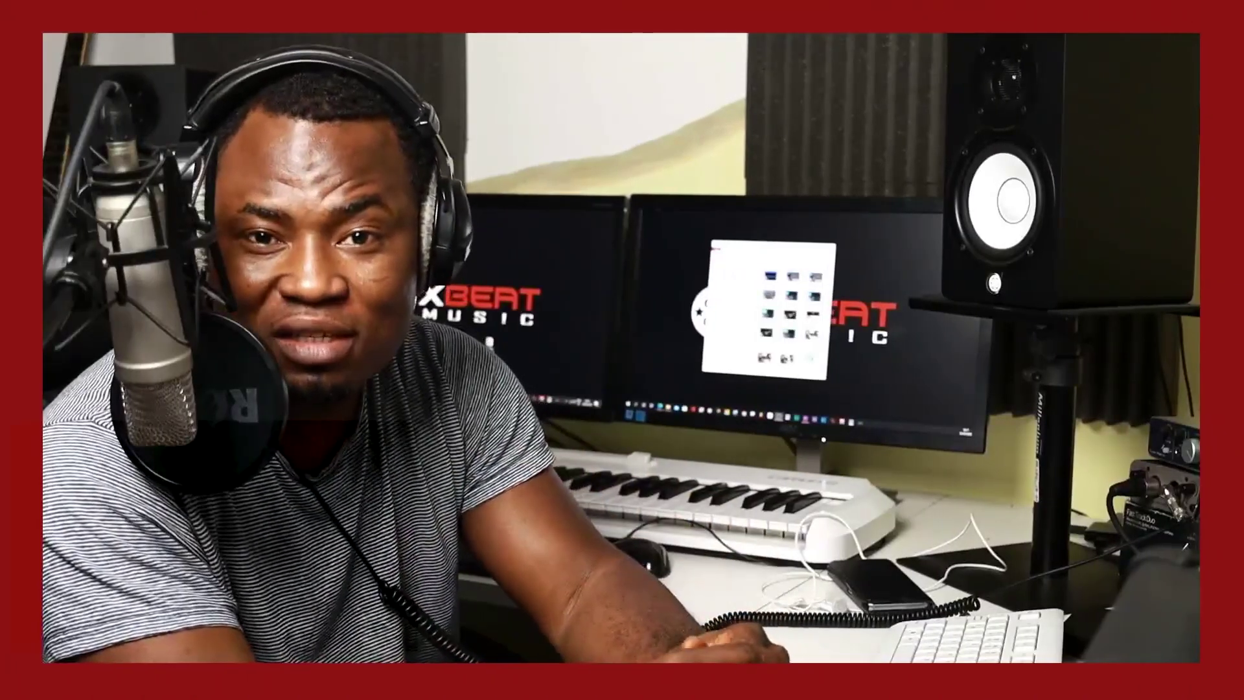